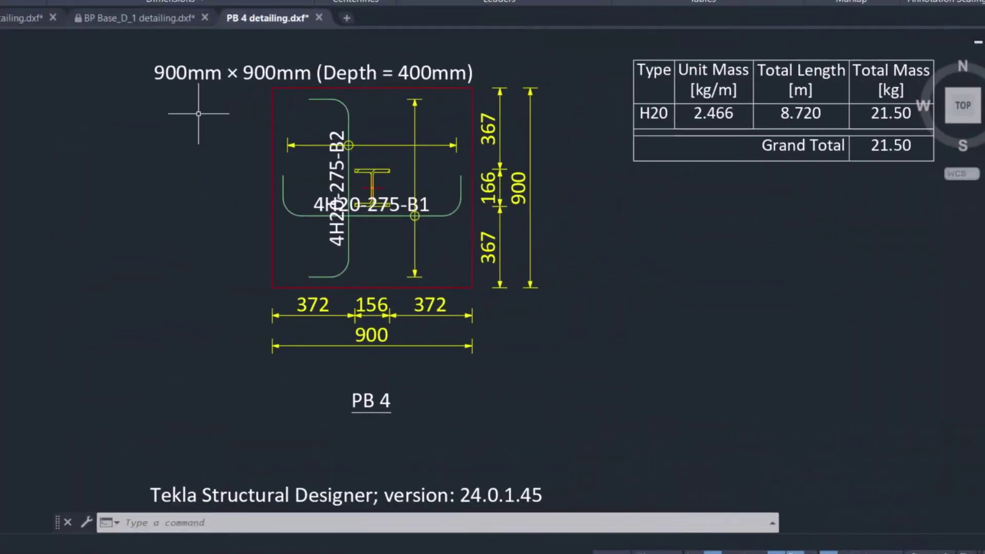
# Look over the BP Base_D_1 and PB 4 detailing drawings of the pad bases.
pyautogui.click(154, 19)
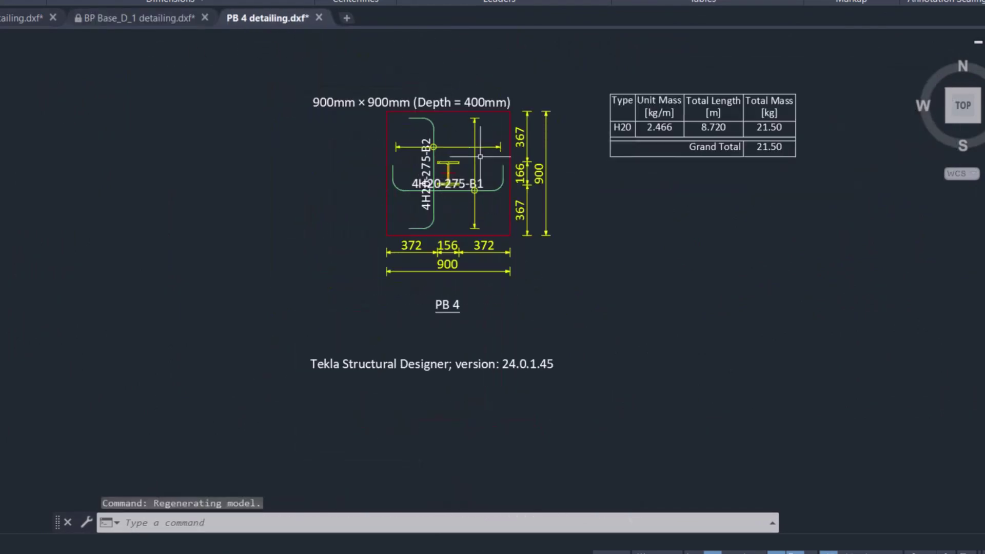
pyautogui.click(131, 17)
pyautogui.click(263, 18)
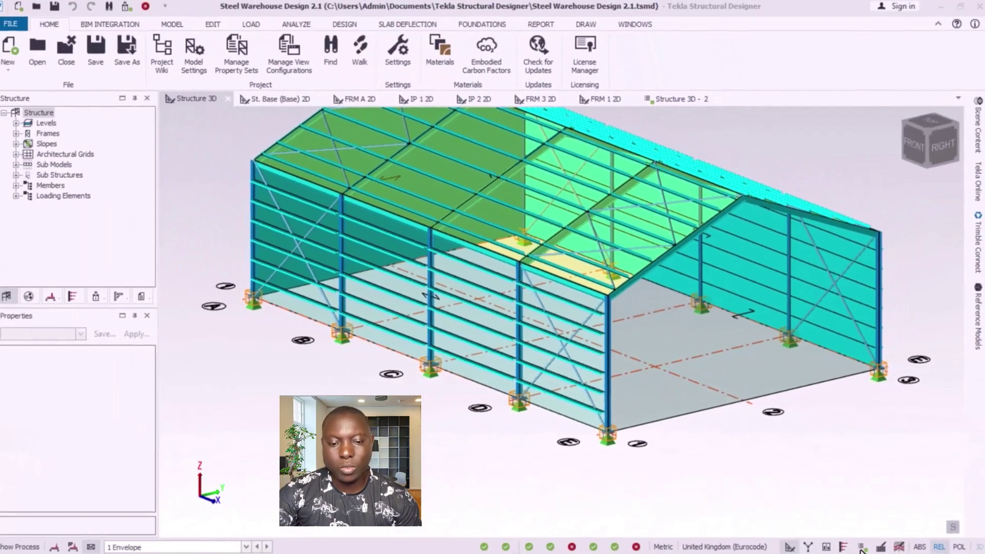
# Show the warehouse model in the review view and examine the design status of its steel members and bases.
pyautogui.click(860, 546)
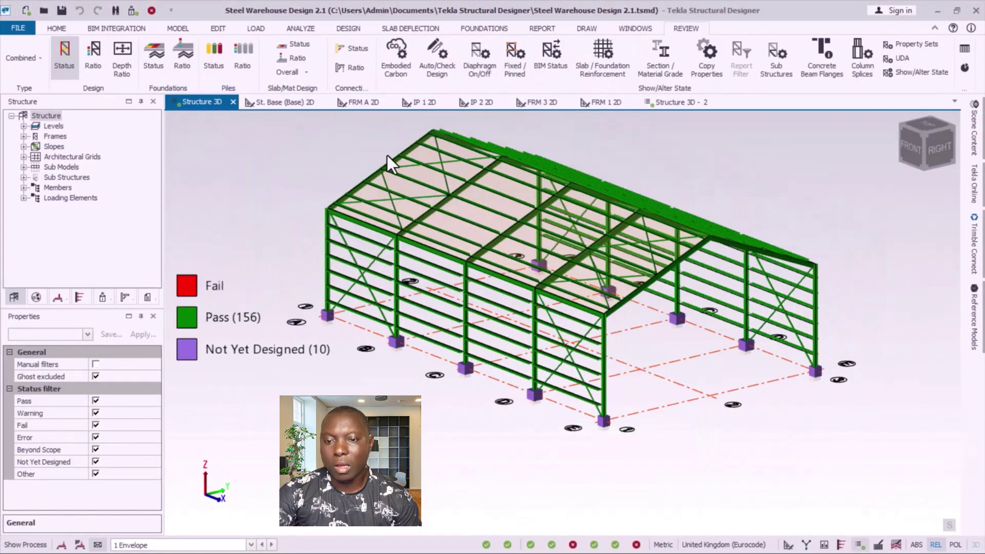
pyautogui.scroll(1, 362, 195)
pyautogui.moveTo(362, 196)
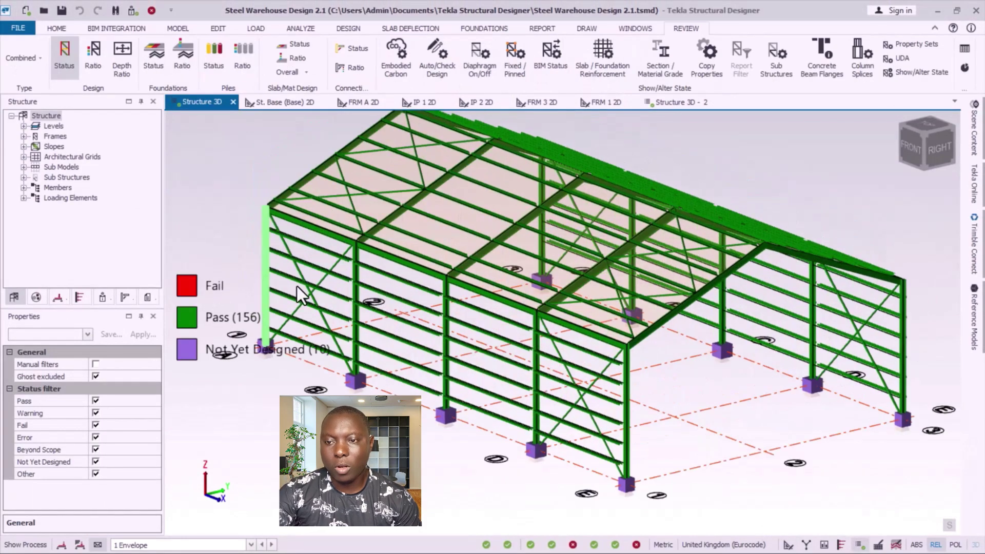
pyautogui.moveTo(621, 285)
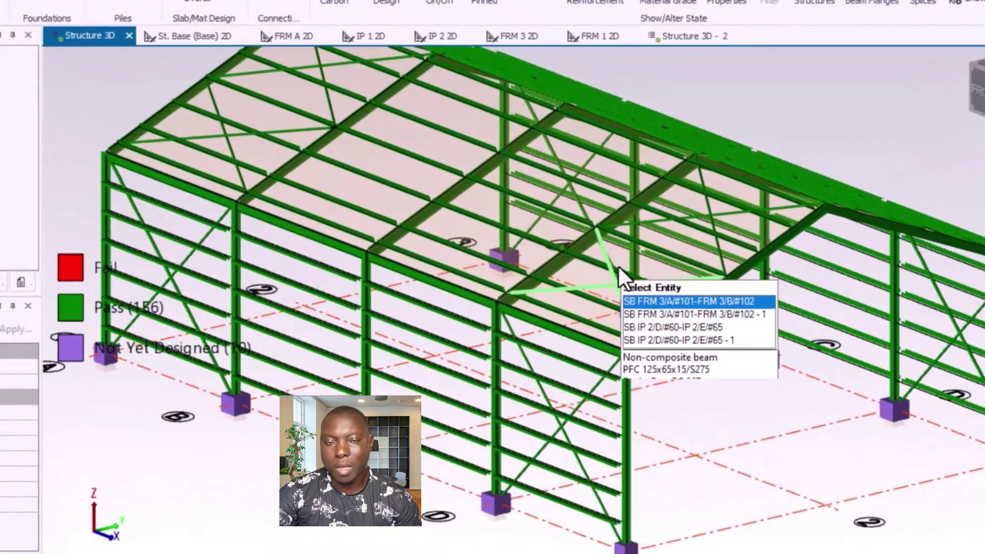
pyautogui.scroll(-2, 619, 267)
pyautogui.scroll(2, 199, 323)
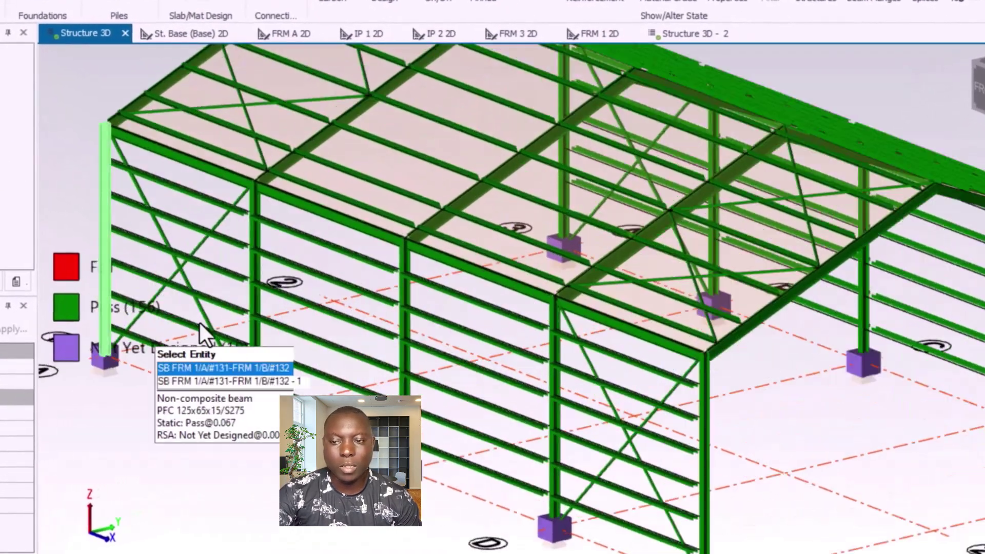
pyautogui.scroll(-2, 392, 307)
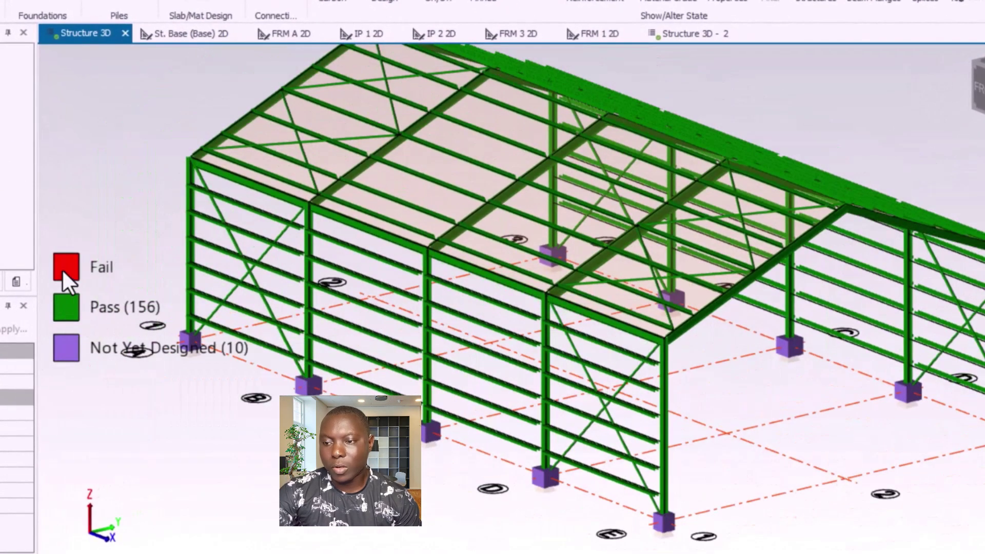
pyautogui.scroll(2, 735, 458)
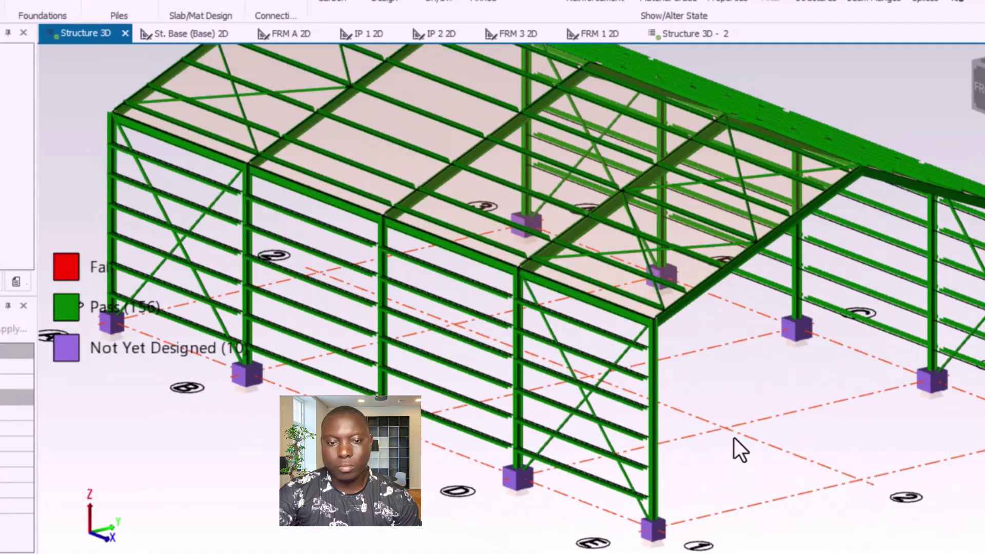
pyautogui.scroll(-3, 735, 440)
pyautogui.scroll(2, 640, 292)
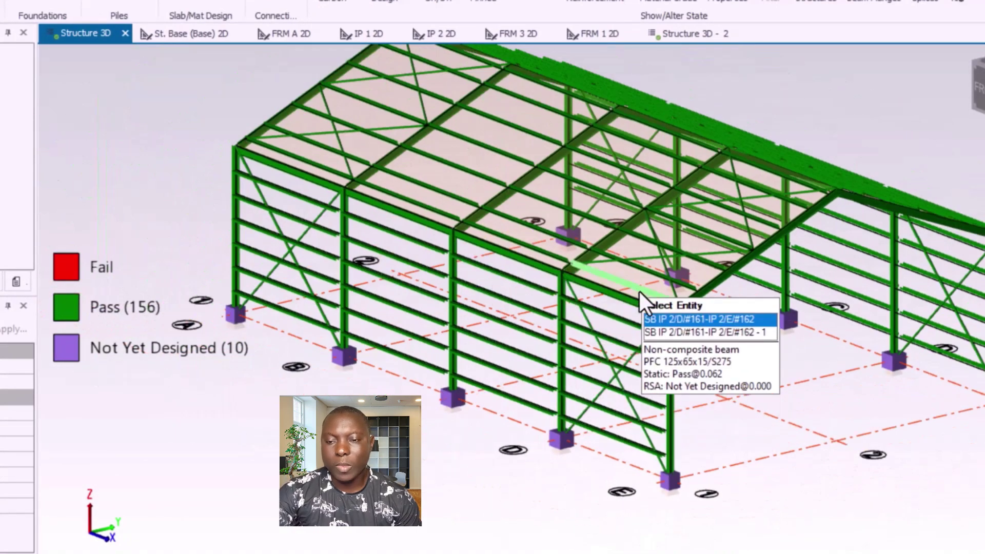
pyautogui.scroll(1, 683, 333)
pyautogui.scroll(-1, 344, 353)
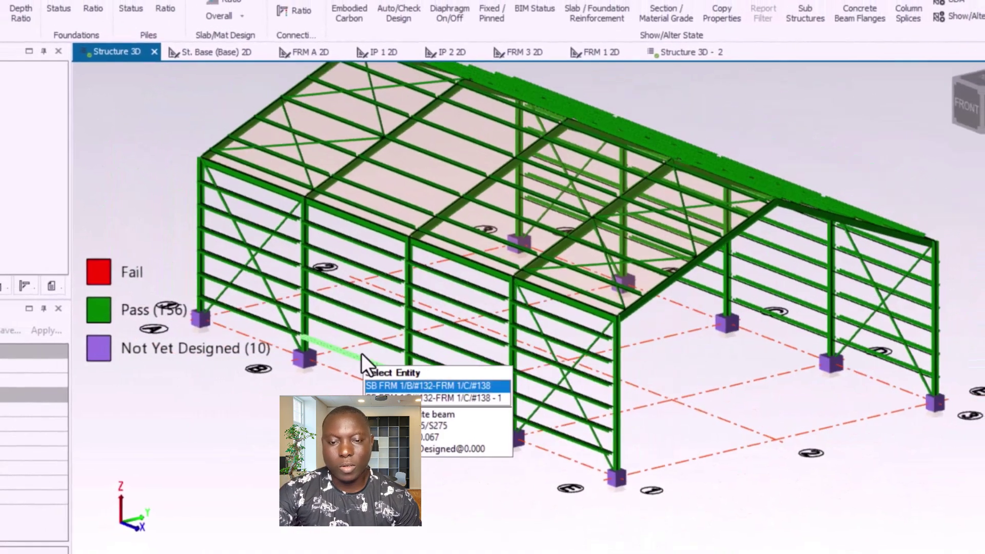
pyautogui.scroll(-1, 782, 531)
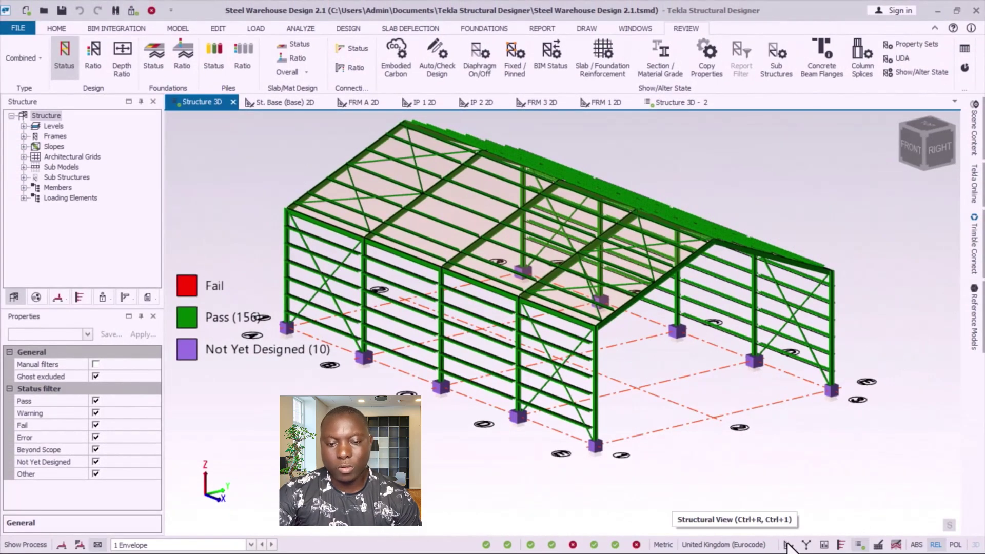
# Return the model to the structural view and examine the warehouse frame, purlins, roof and wind panels from close up.
pyautogui.click(789, 546)
pyautogui.moveTo(684, 389)
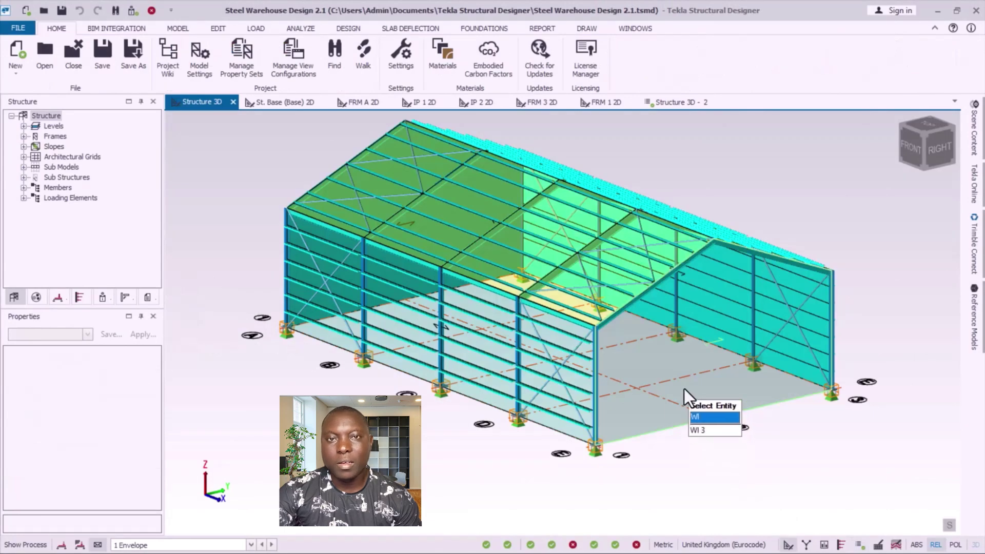
pyautogui.scroll(-1, 436, 354)
pyautogui.moveTo(700, 412)
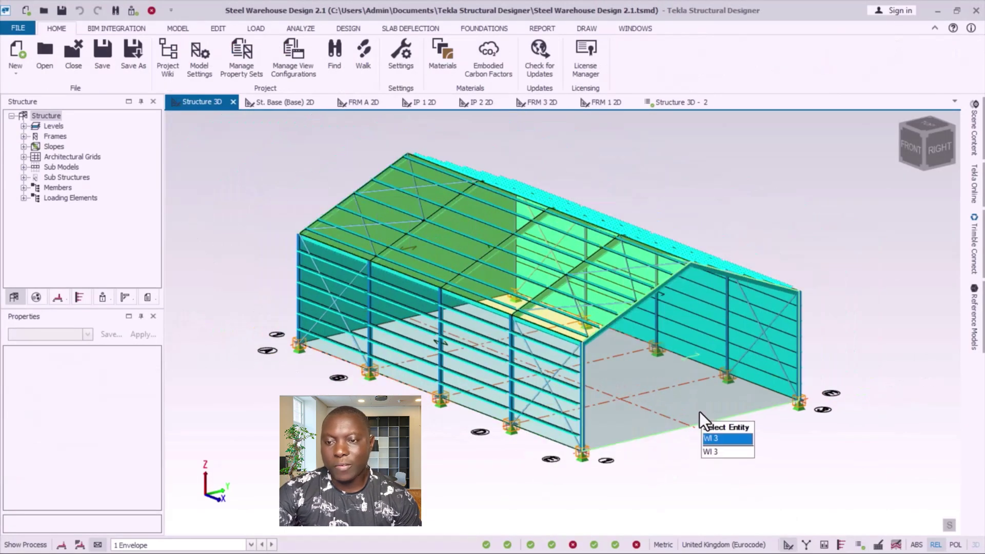
pyautogui.scroll(2, 683, 411)
pyautogui.moveTo(703, 322)
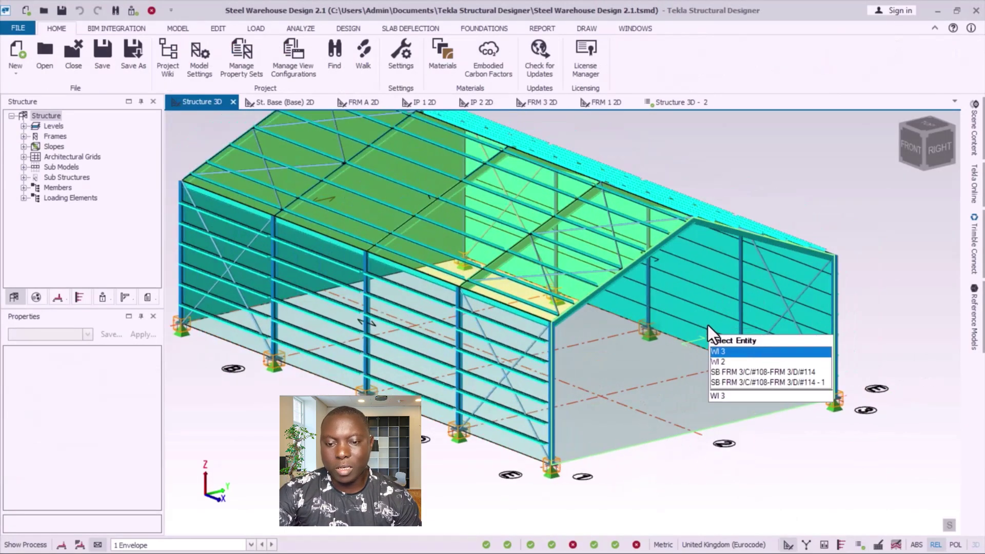
pyautogui.scroll(-2, 616, 354)
pyautogui.scroll(2, 339, 264)
pyautogui.moveTo(601, 325)
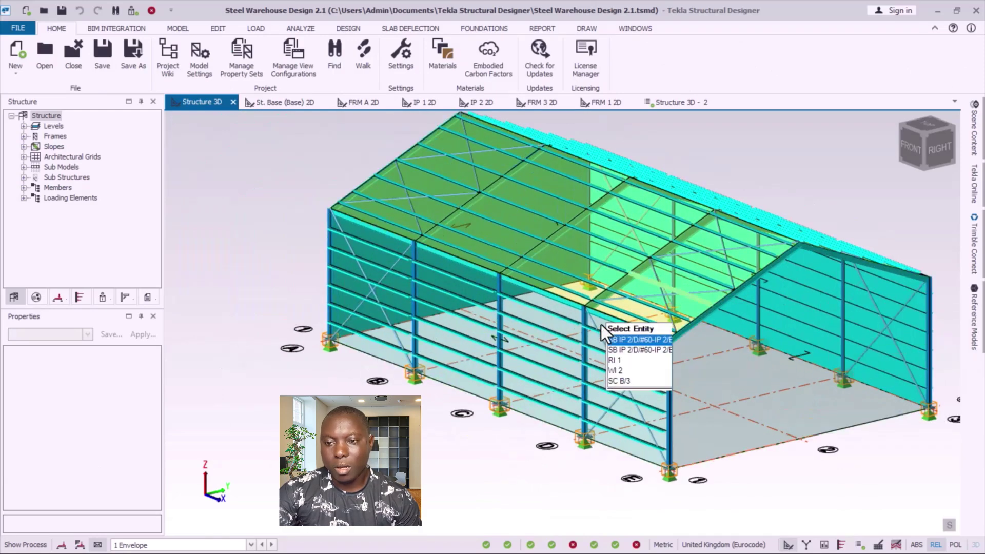
pyautogui.scroll(-2, 457, 332)
pyautogui.scroll(2, 708, 349)
pyautogui.moveTo(363, 230)
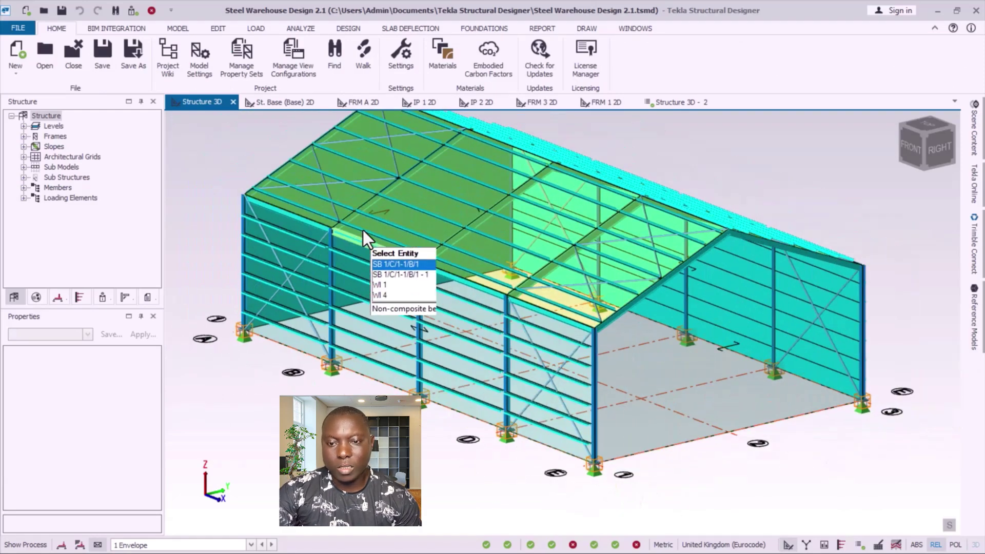
pyautogui.moveTo(395, 165)
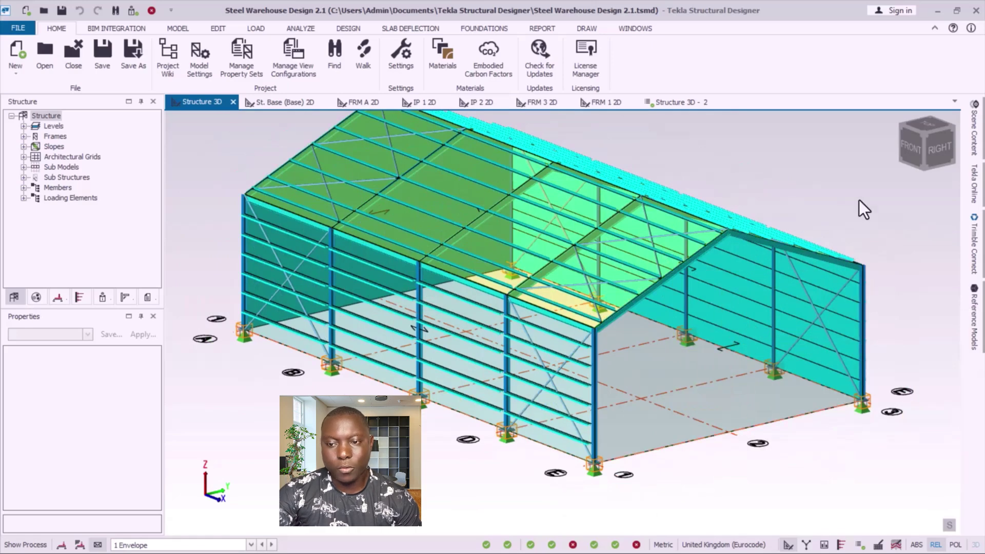
# Hide the wind panels and roof panels in the 3D structure view.
pyautogui.click(978, 136)
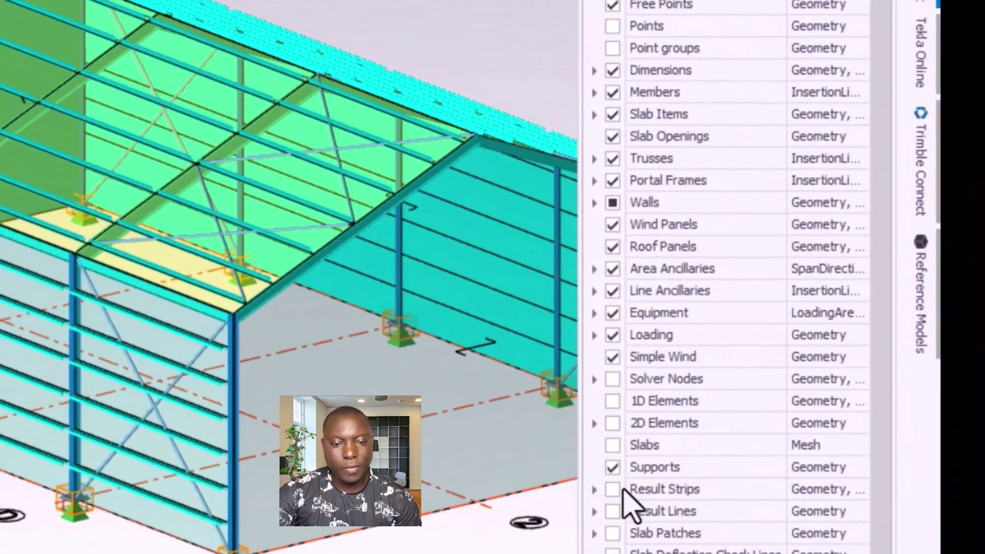
pyautogui.click(613, 227)
pyautogui.click(613, 247)
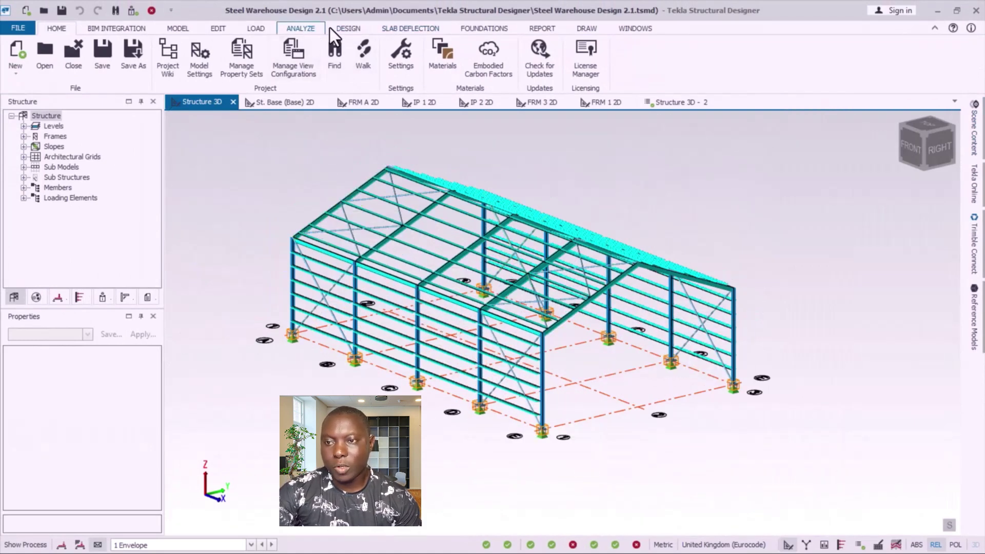
# Create isolated pad bases under all the warehouse columns by window-selecting the supports in the right-side view.
pyautogui.click(488, 29)
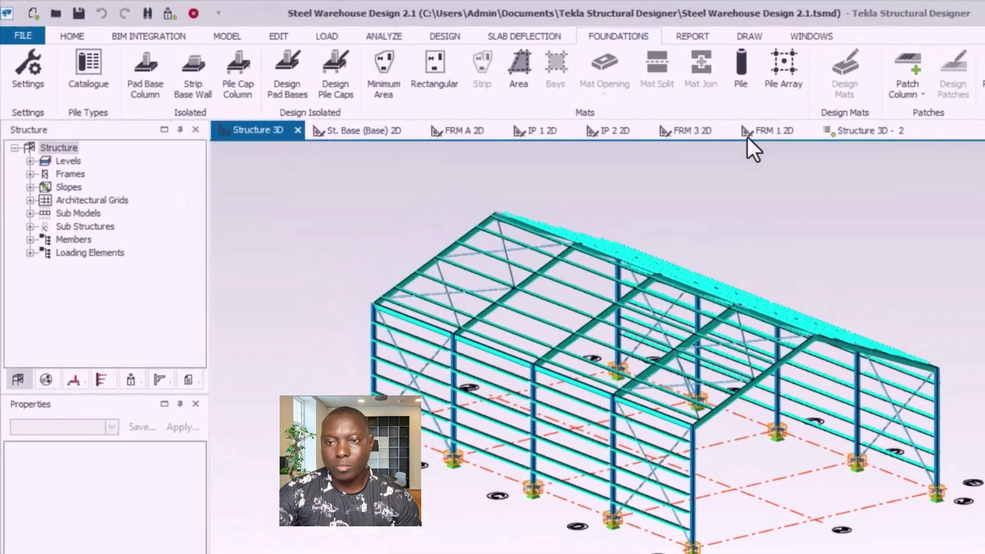
pyautogui.scroll(3, 552, 346)
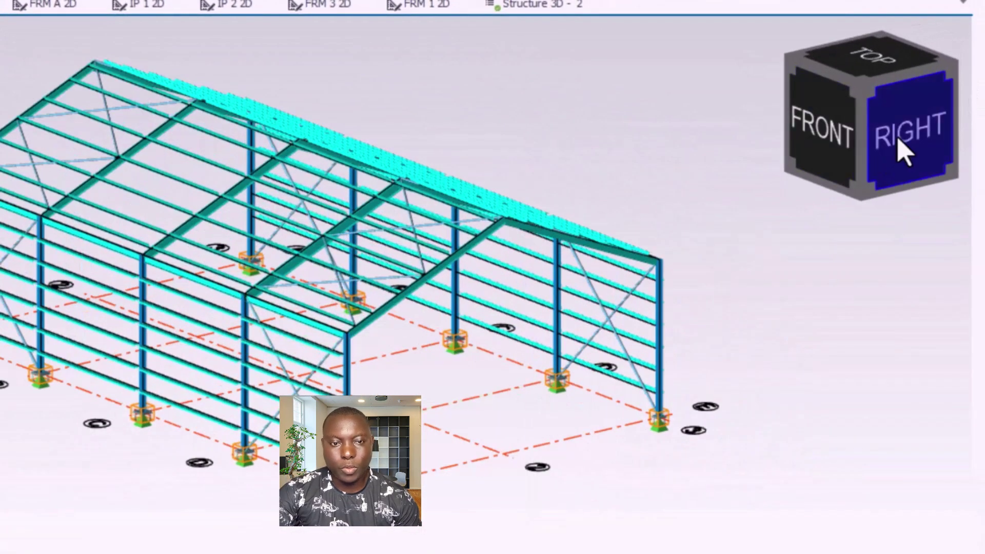
pyautogui.click(896, 146)
pyautogui.scroll(4, 466, 409)
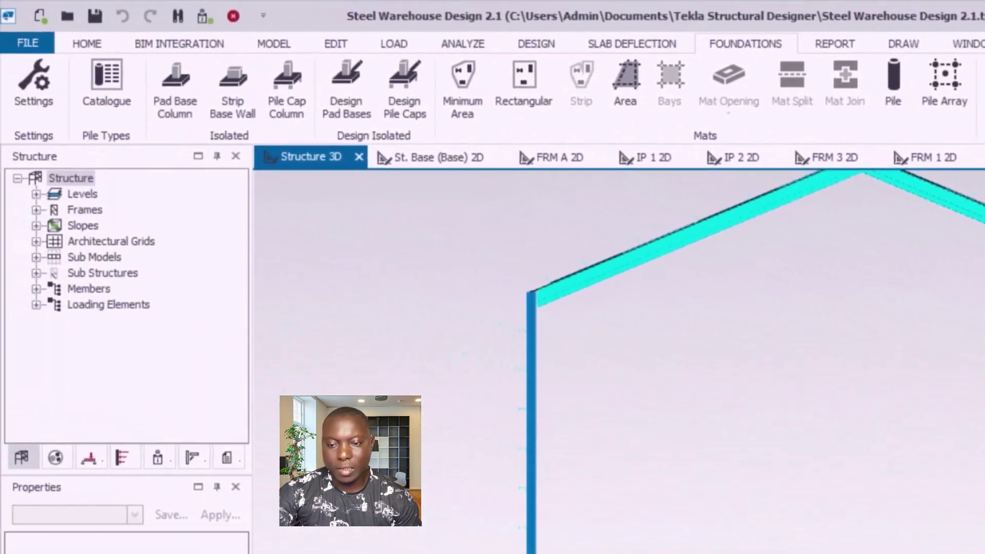
pyautogui.click(176, 95)
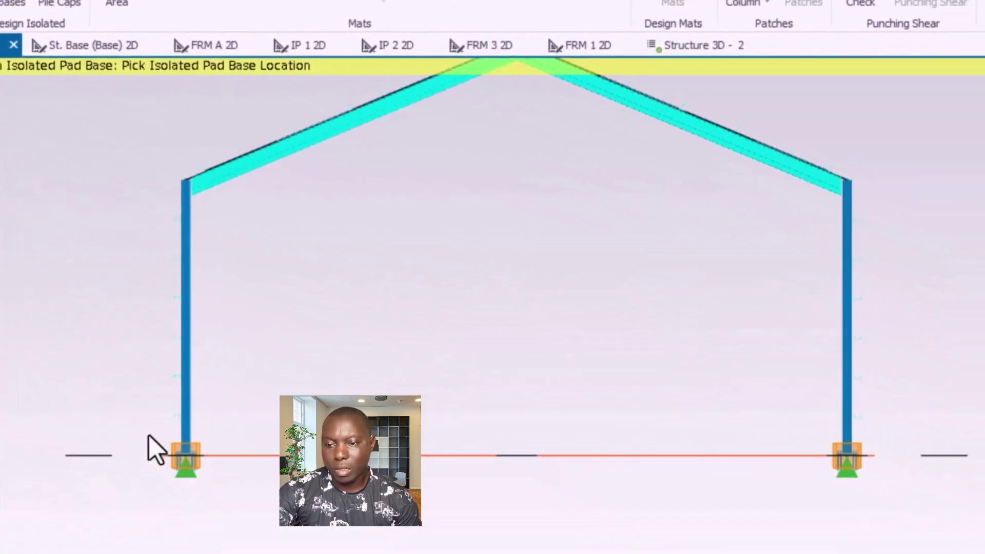
pyautogui.moveTo(149, 435); pyautogui.dragTo(909, 551)
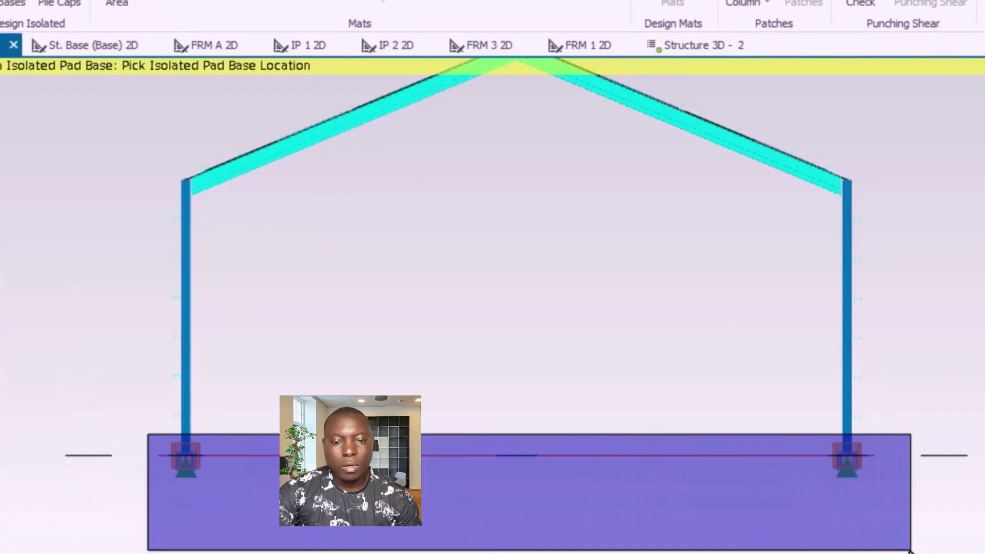
pyautogui.moveTo(910, 551); pyautogui.dragTo(910, 551)
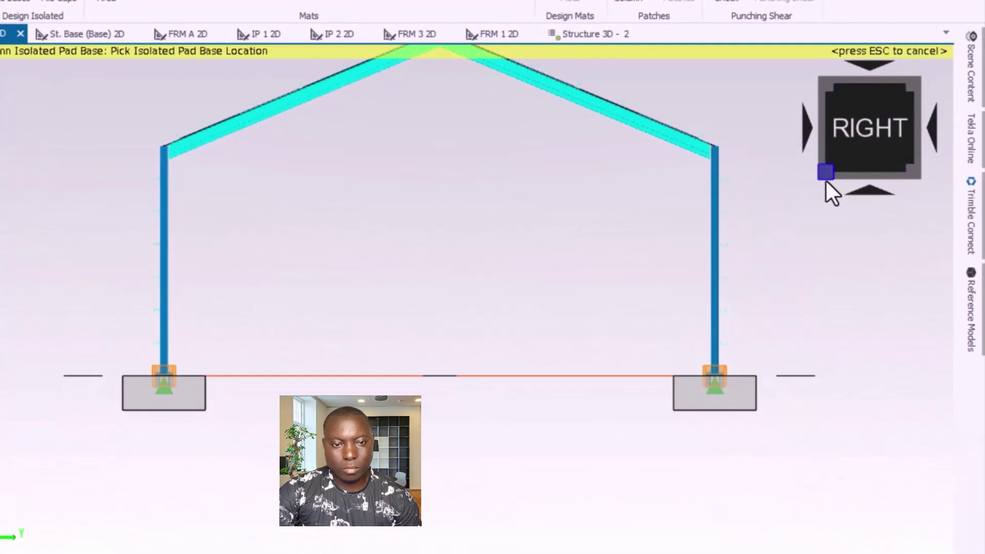
# Return to an isometric view and inspect the pad bases placed under the columns.
pyautogui.click(818, 83)
pyautogui.scroll(4, 477, 511)
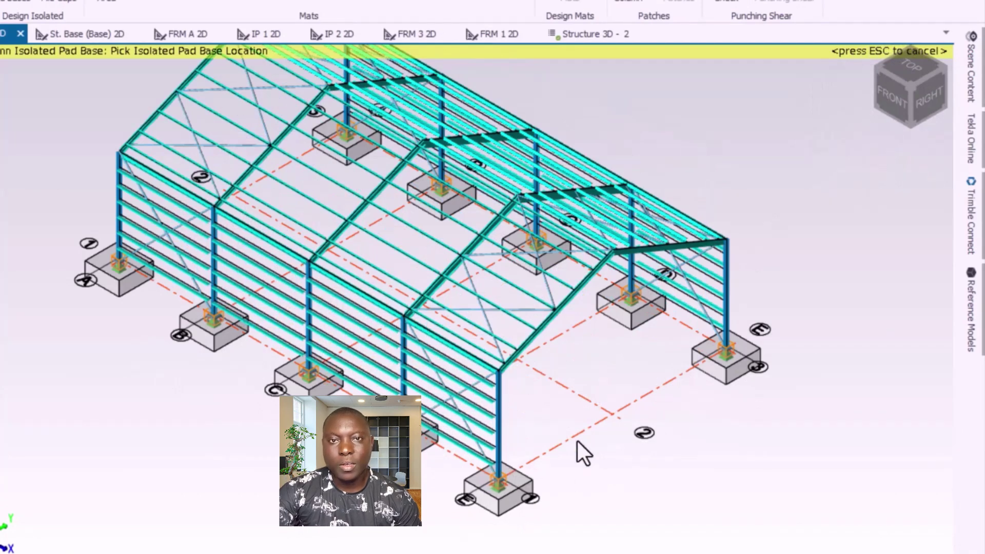
pyautogui.scroll(3, 519, 498)
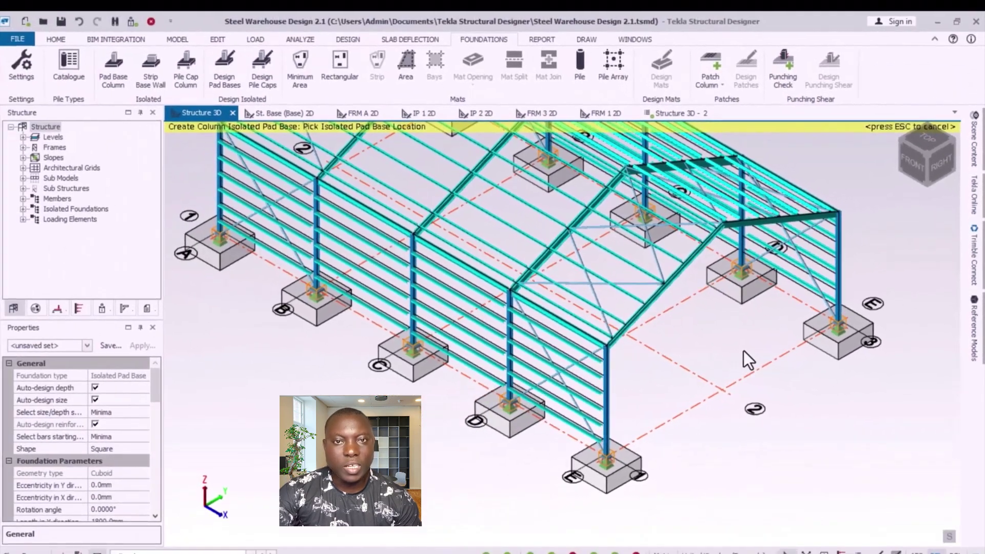
pyautogui.scroll(2, 744, 350)
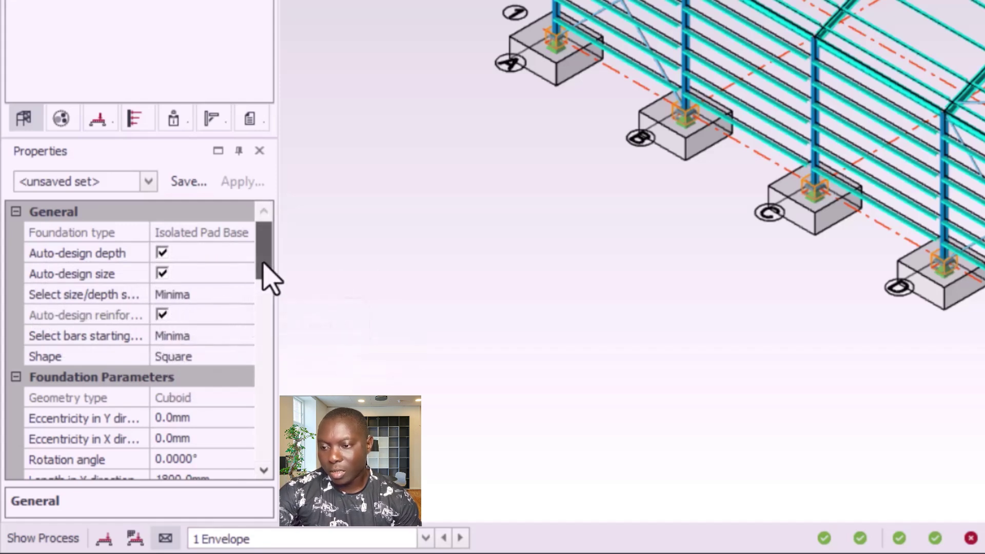
# Choose Square as the shape in the isolated pad base properties.
pyautogui.scroll(-2, 270, 280)
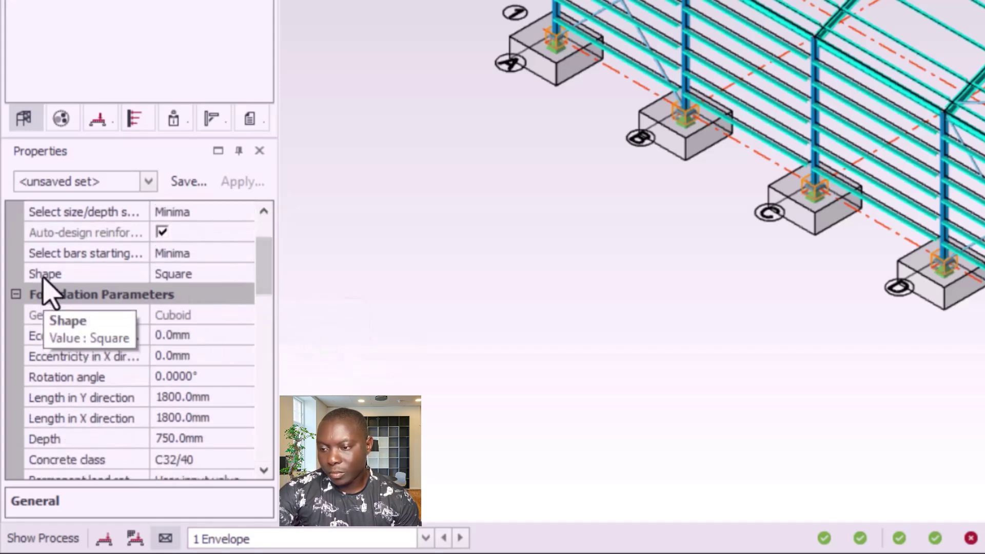
pyautogui.click(226, 275)
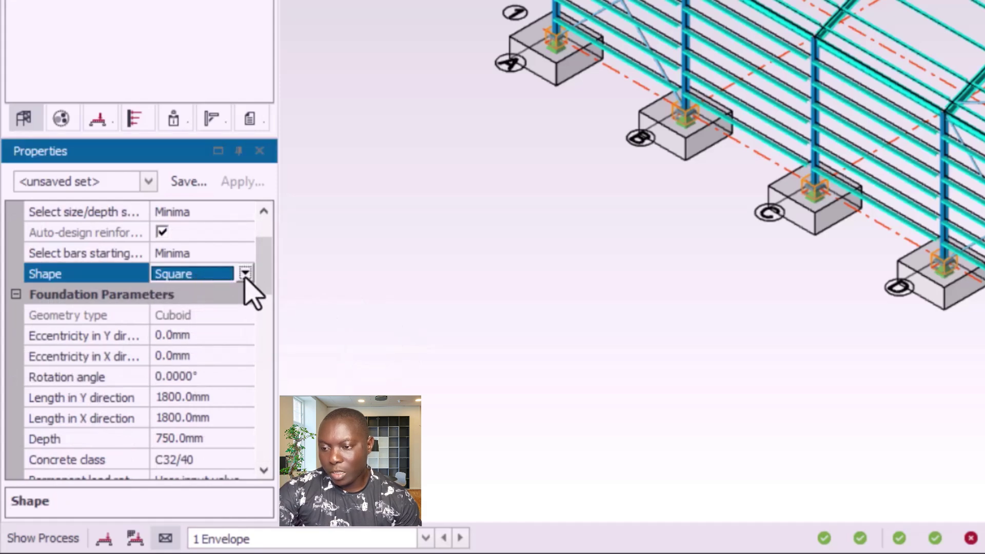
pyautogui.click(171, 302)
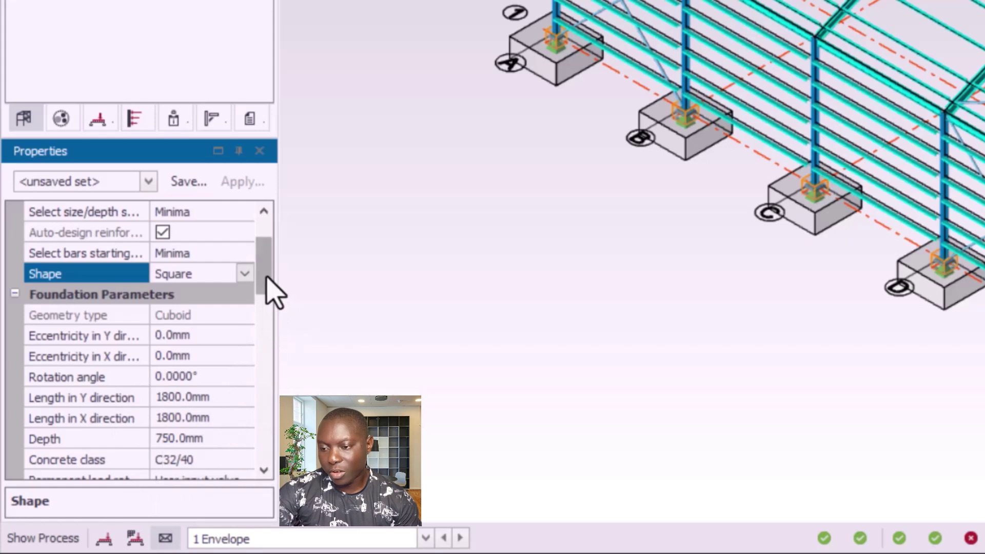
# Set the concrete class of the isolated pad base to C16/20 and check the remaining foundation parameters.
pyautogui.moveTo(266, 278); pyautogui.dragTo(260, 304)
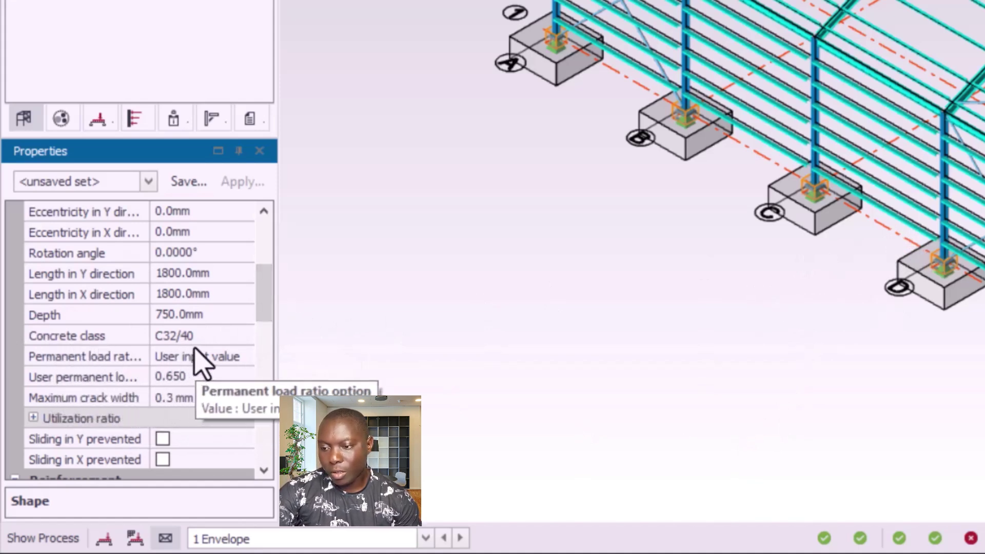
pyautogui.click(220, 341)
pyautogui.click(245, 336)
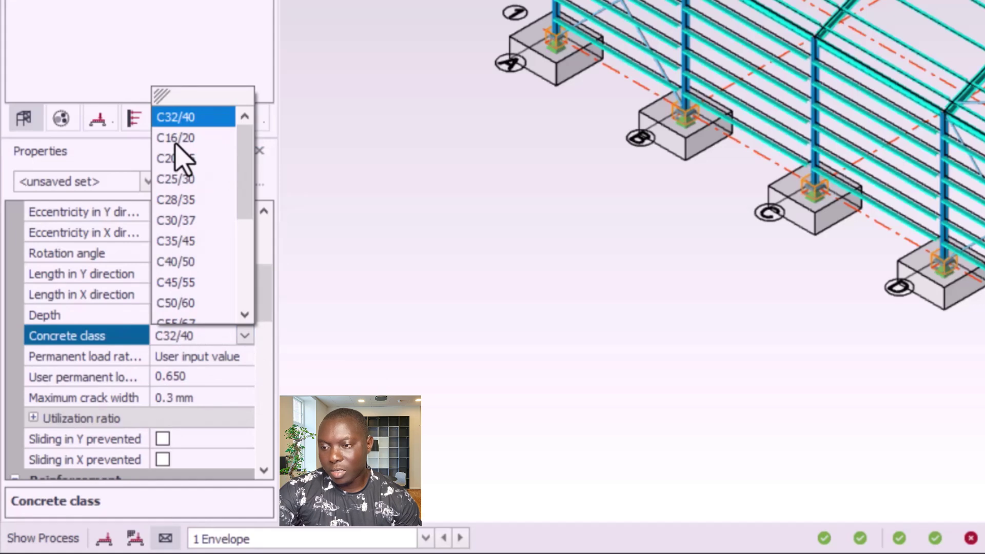
pyautogui.click(187, 220)
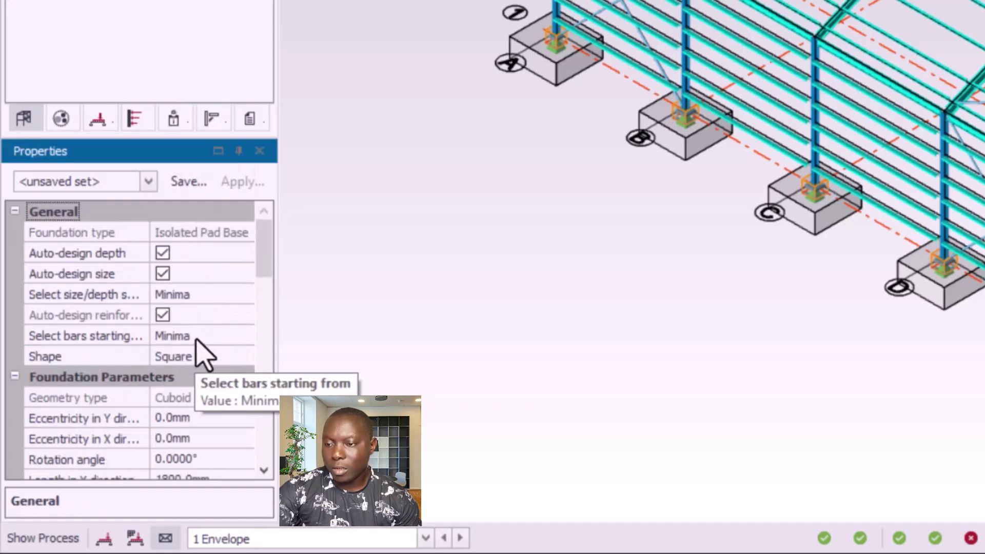
pyautogui.moveTo(263, 260); pyautogui.dragTo(231, 314)
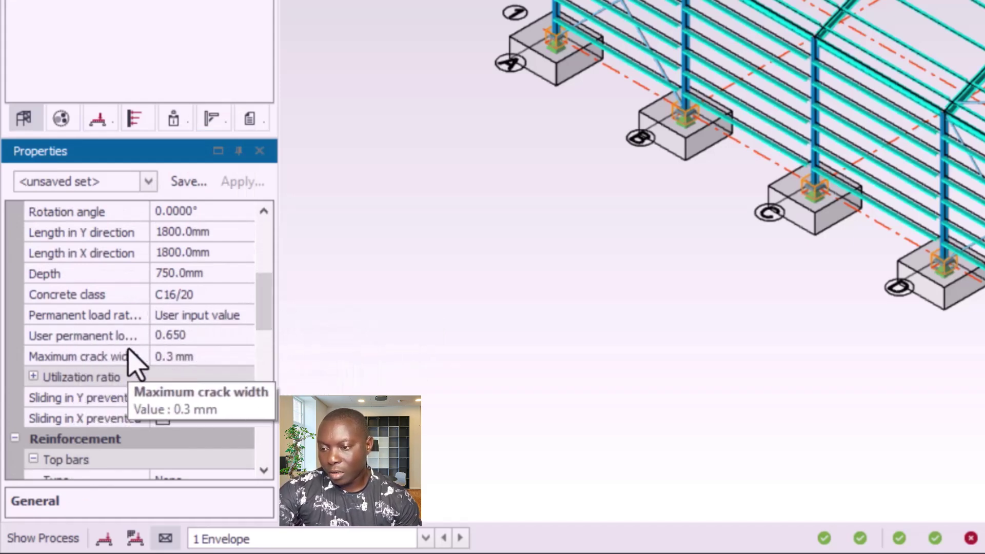
# Set the outside layer of the pad base's bottom reinforcement to bar size 12 at 150 mm spacing.
pyautogui.moveTo(267, 324); pyautogui.dragTo(260, 341)
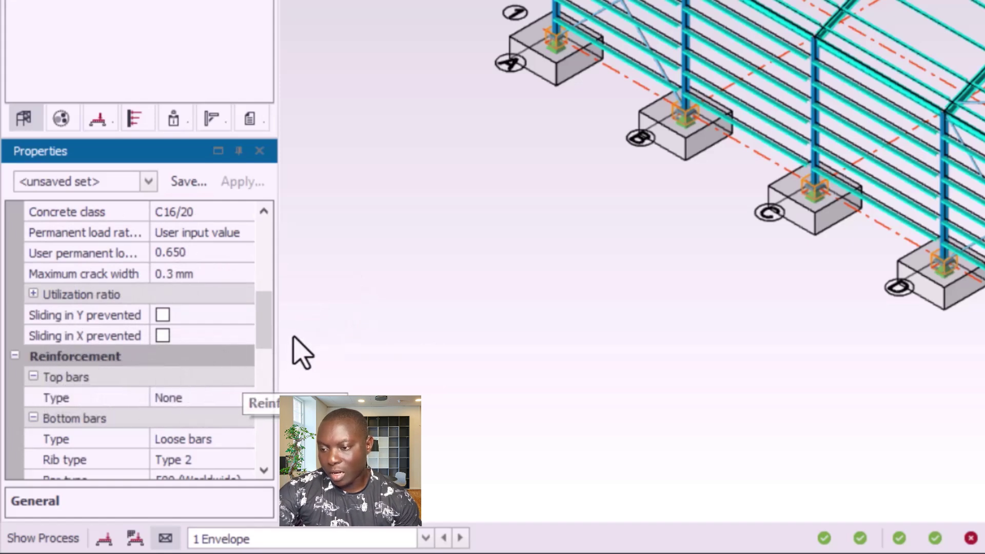
pyautogui.moveTo(271, 322); pyautogui.dragTo(272, 337)
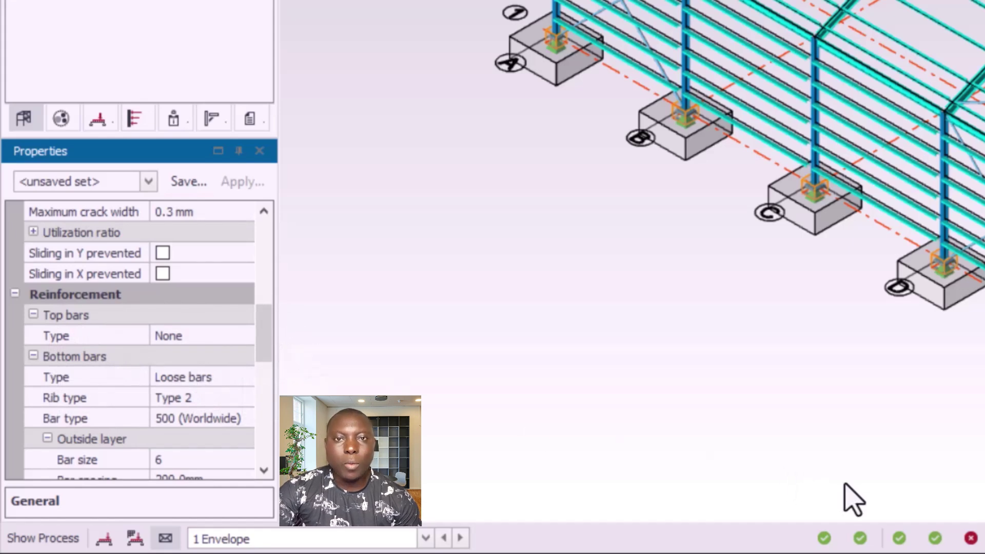
pyautogui.scroll(1, 739, 154)
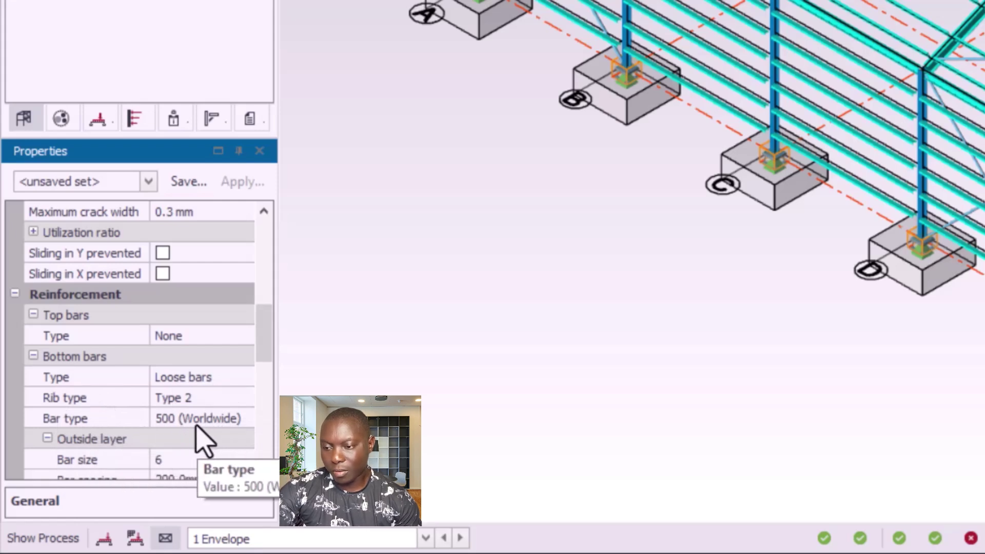
pyautogui.click(241, 418)
pyautogui.click(245, 418)
pyautogui.click(243, 419)
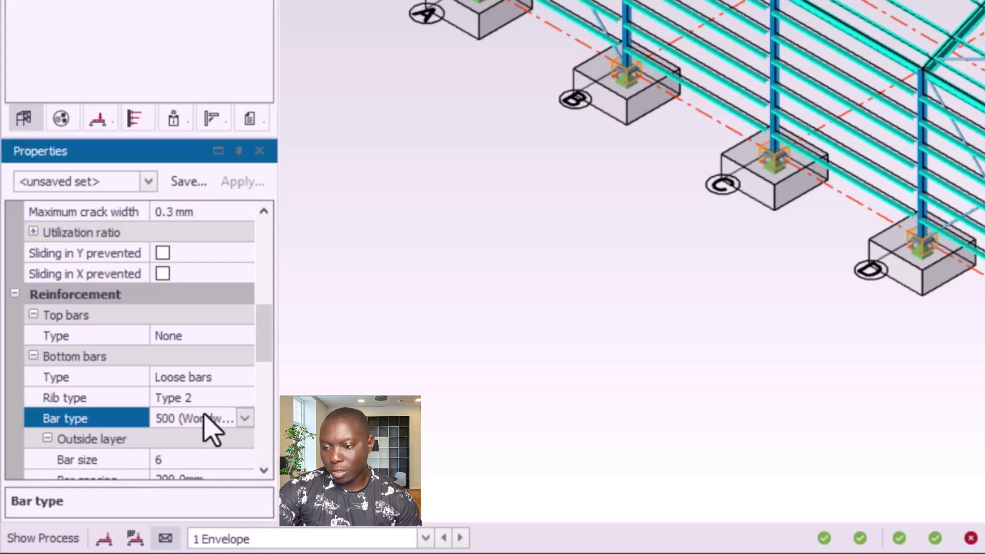
pyautogui.moveTo(263, 343); pyautogui.dragTo(263, 367)
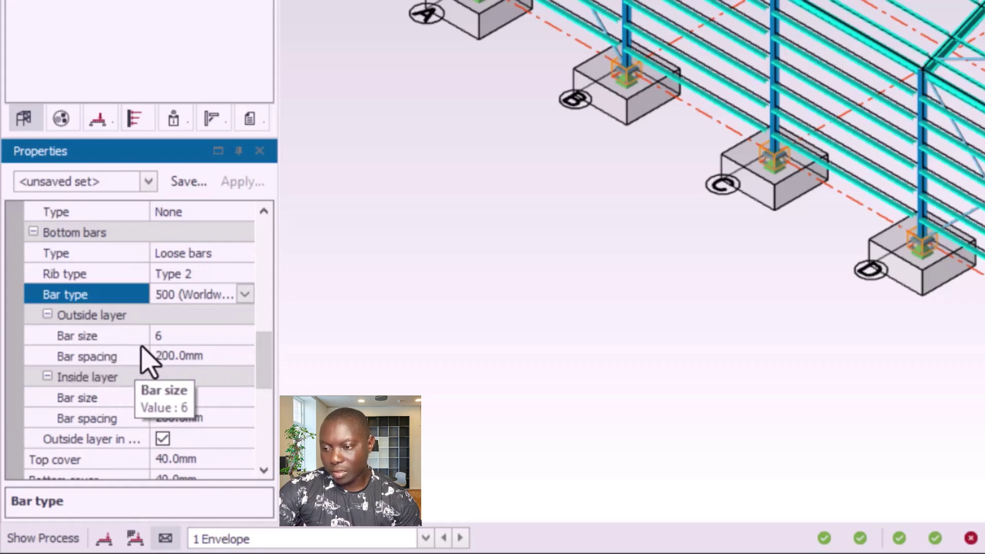
pyautogui.click(185, 342)
pyautogui.click(244, 342)
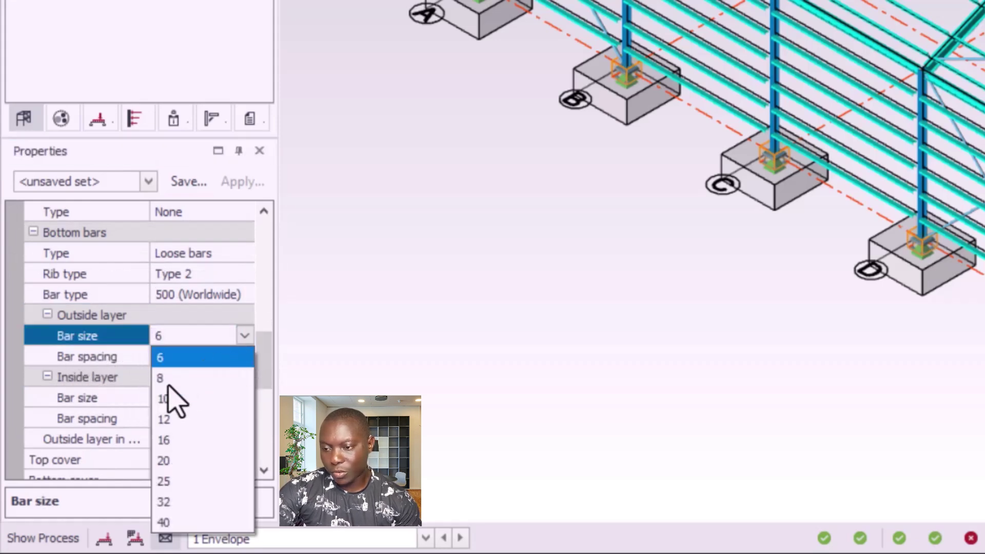
pyautogui.click(163, 422)
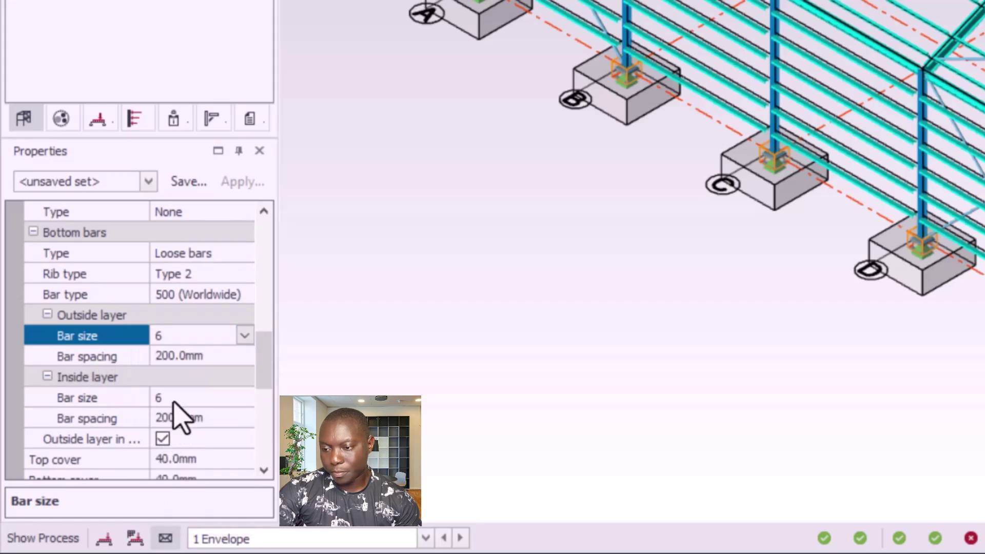
pyautogui.click(163, 356)
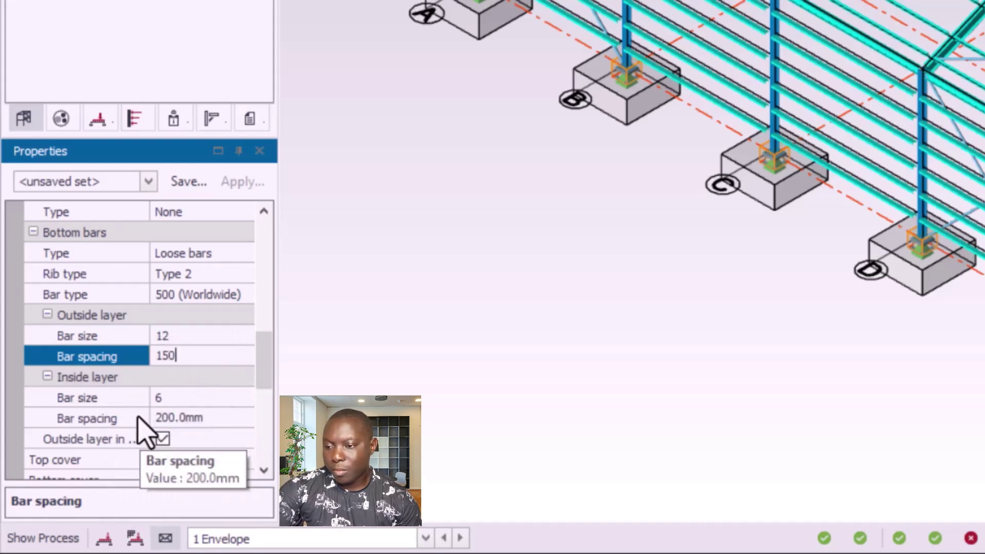
# Set the inside layer of the bottom bars to bar size 12 at 150 mm spacing.
pyautogui.click(229, 402)
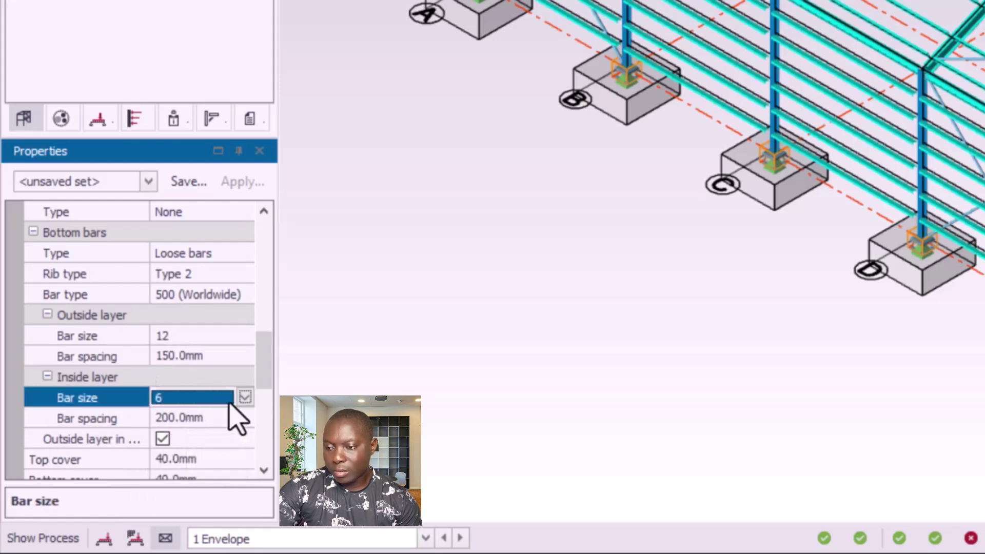
pyautogui.click(245, 397)
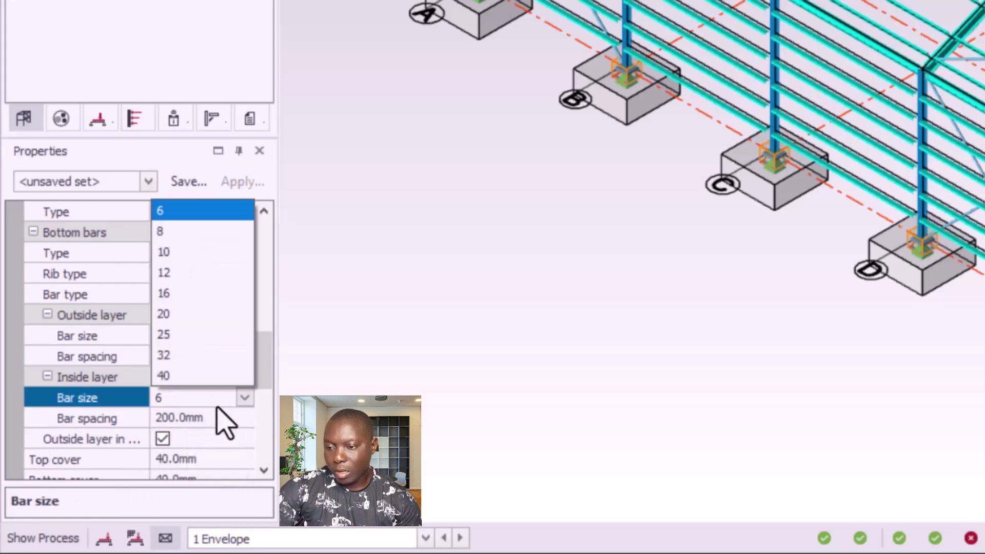
pyautogui.click(165, 273)
pyautogui.click(195, 418)
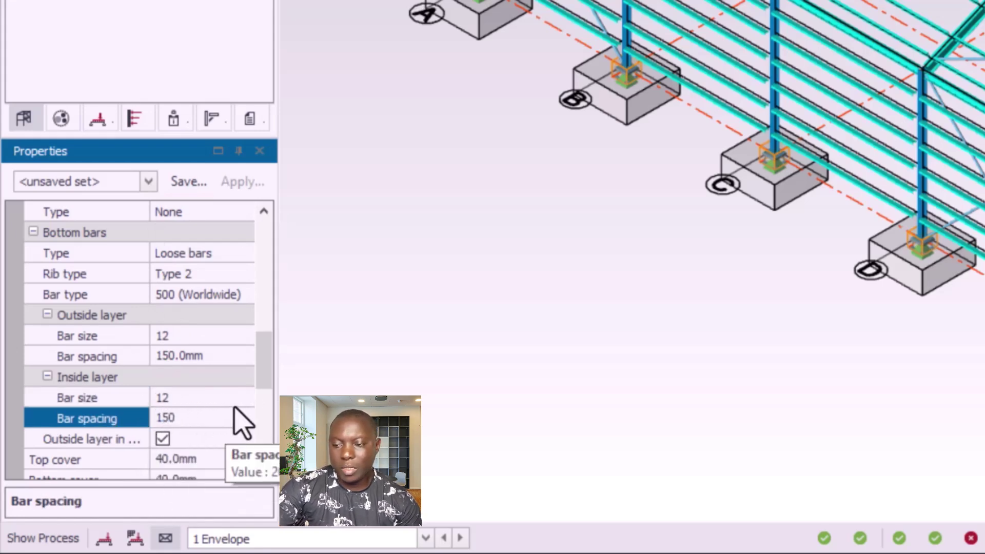
# Set the soil bearing capacities for the A1 STR and A2 GEO combinations to 120 kPa each.
pyautogui.moveTo(264, 373); pyautogui.dragTo(265, 407)
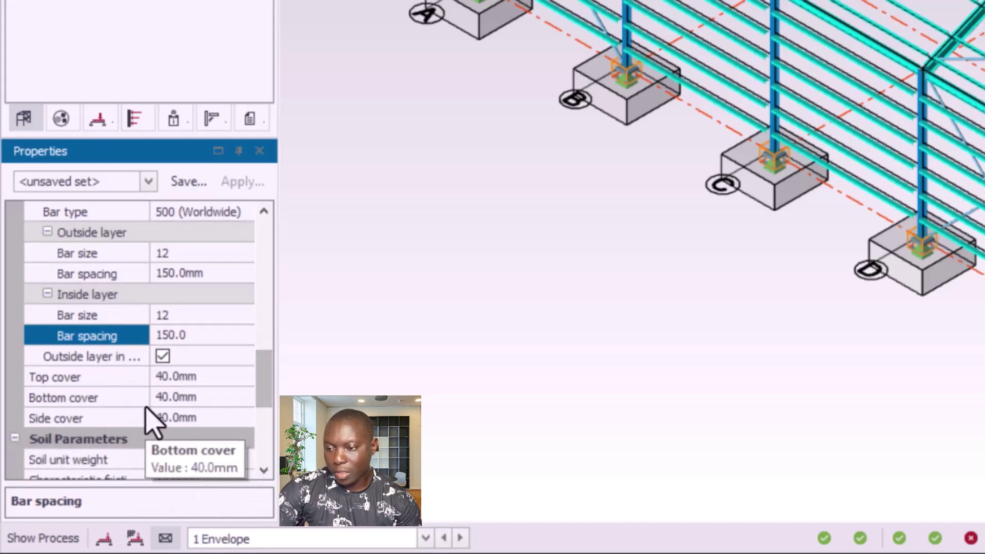
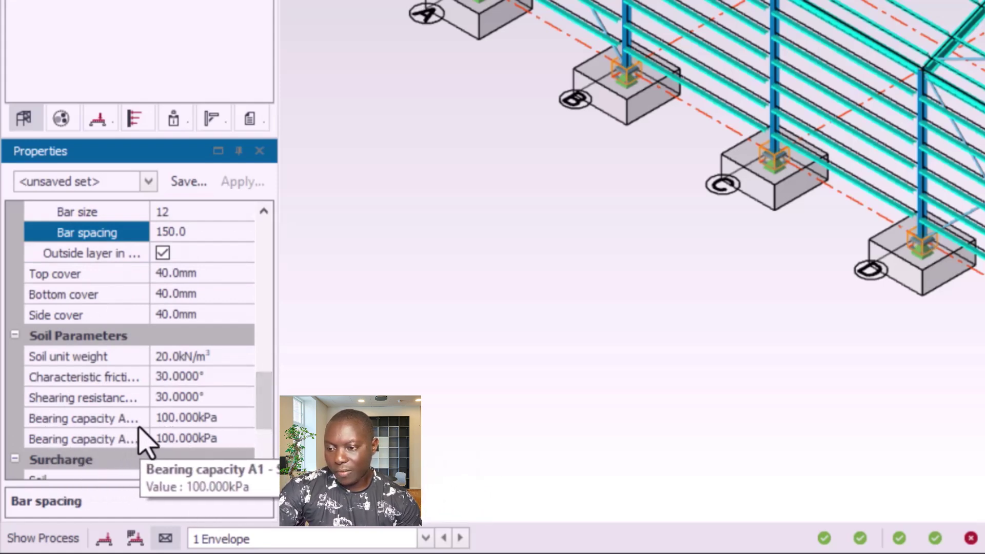
pyautogui.click(177, 418)
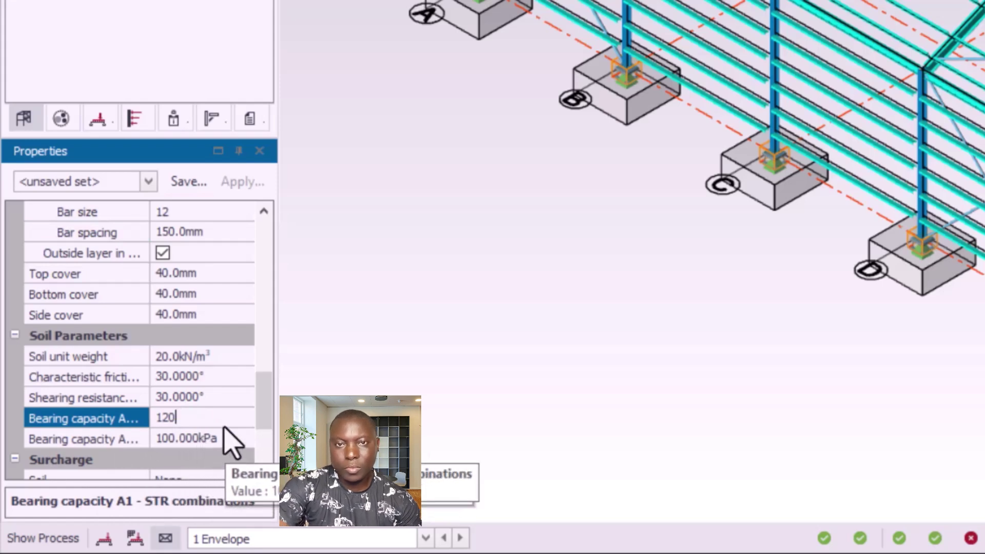
pyautogui.write('120')
pyautogui.click(175, 438)
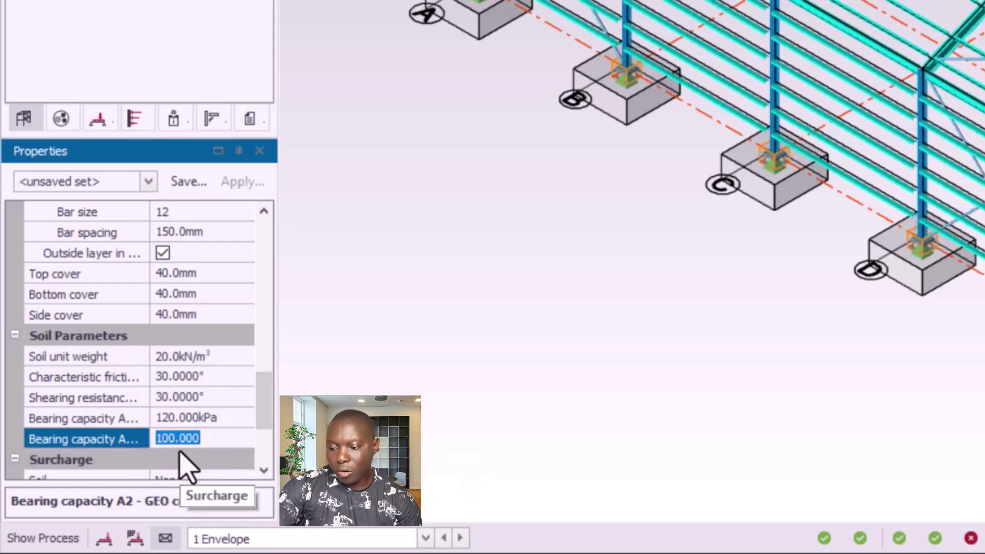
pyautogui.write('120')
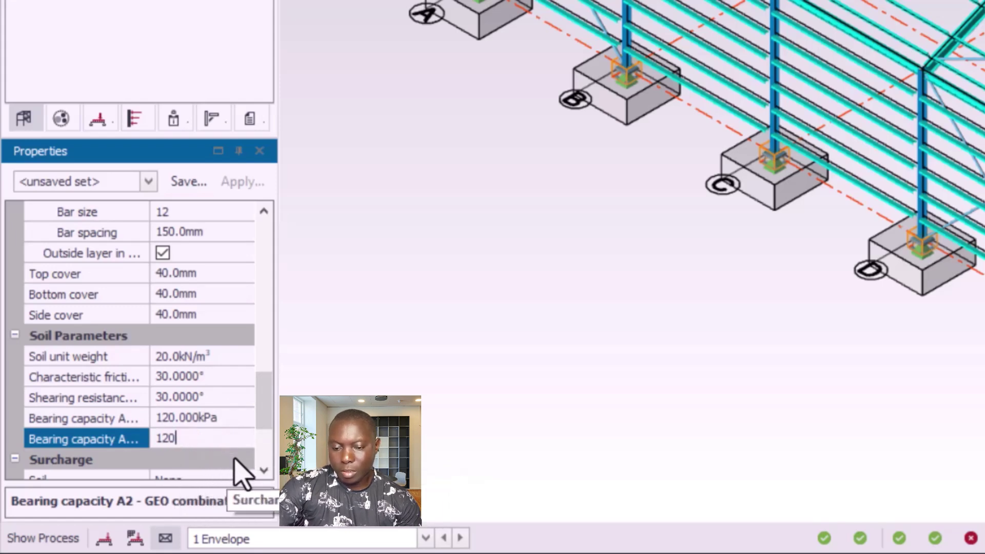
# Check the surcharge parameters and run Design Pad Bases for all the isolated foundations.
pyautogui.moveTo(267, 430); pyautogui.dragTo(267, 445)
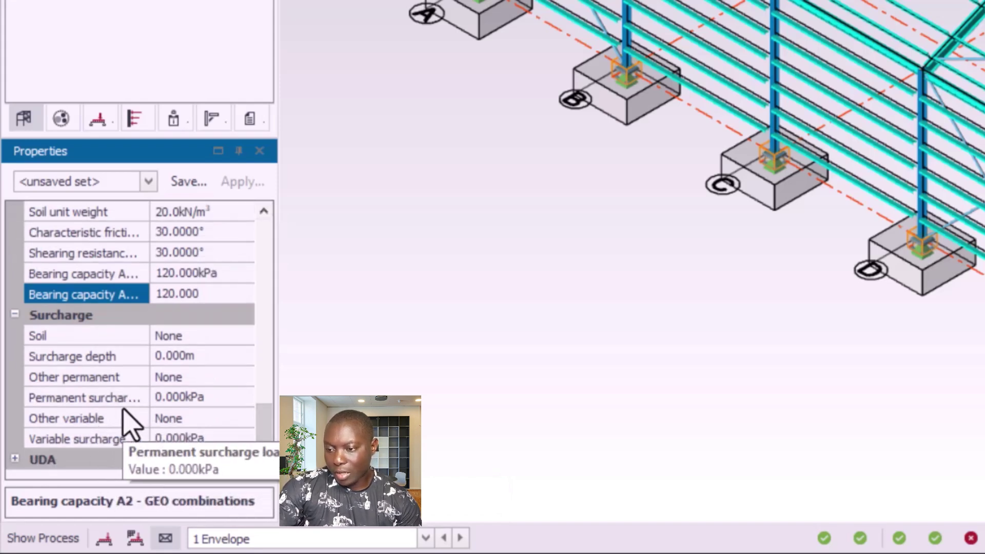
pyautogui.moveTo(269, 447); pyautogui.dragTo(286, 312)
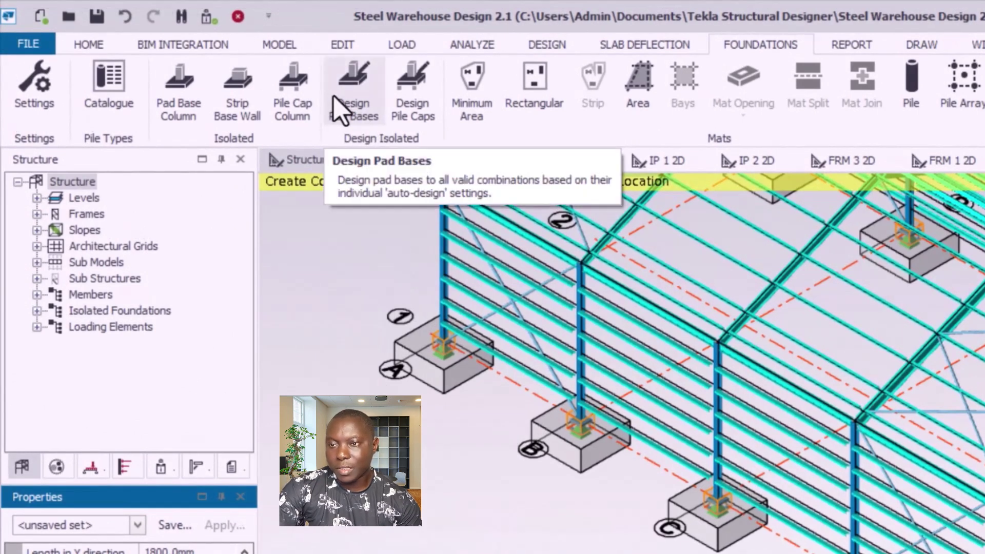
pyautogui.click(343, 97)
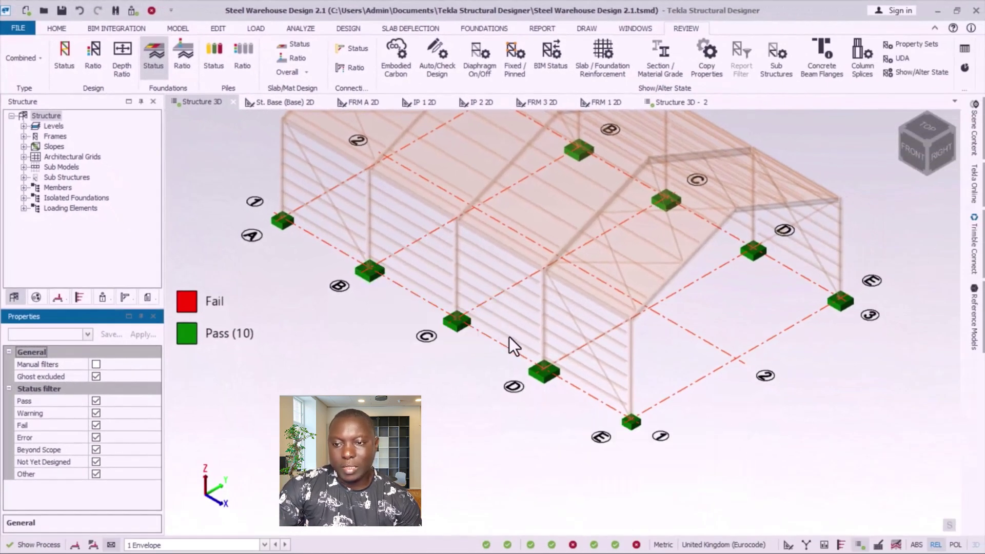
# Examine the design status and relative sizes of the pad bases, close up at grids D1 and E1 and along gridline 1.
pyautogui.scroll(4, 548, 371)
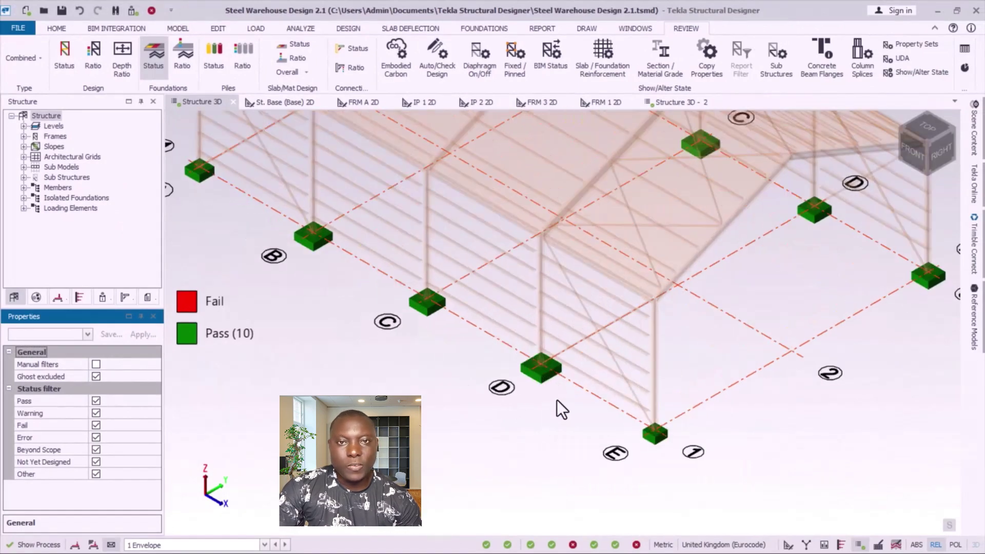
pyautogui.scroll(6, 556, 413)
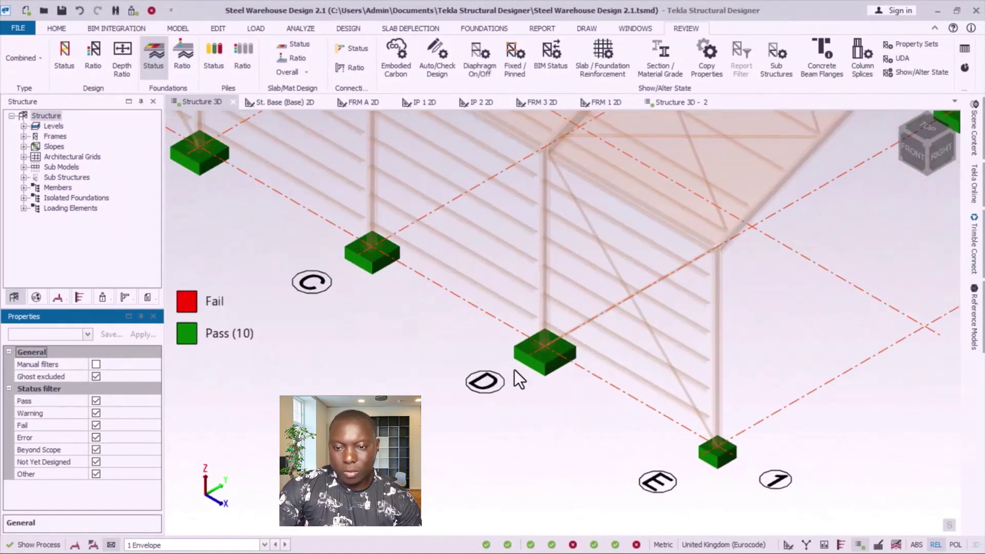
pyautogui.scroll(5, 540, 371)
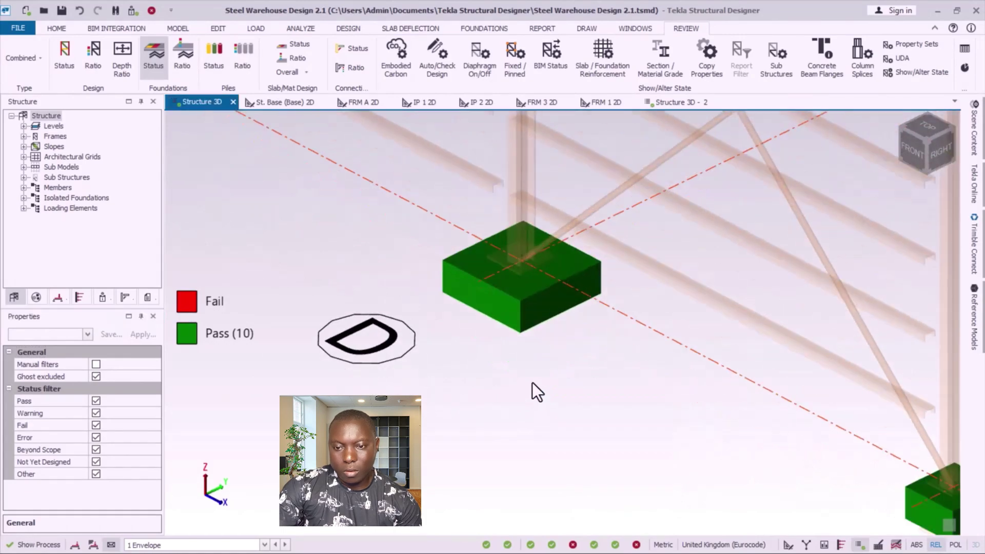
pyautogui.scroll(-3, 483, 380)
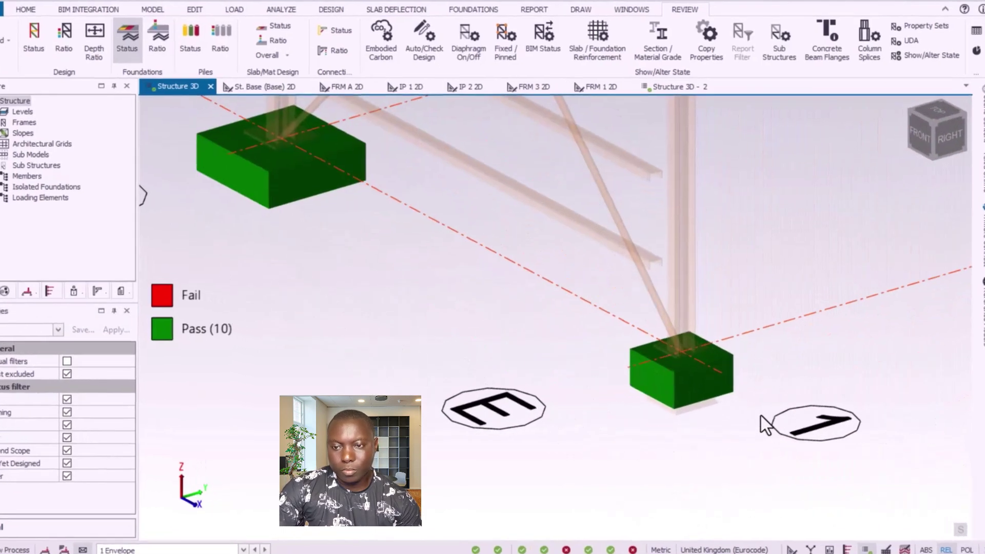
pyautogui.moveTo(698, 395)
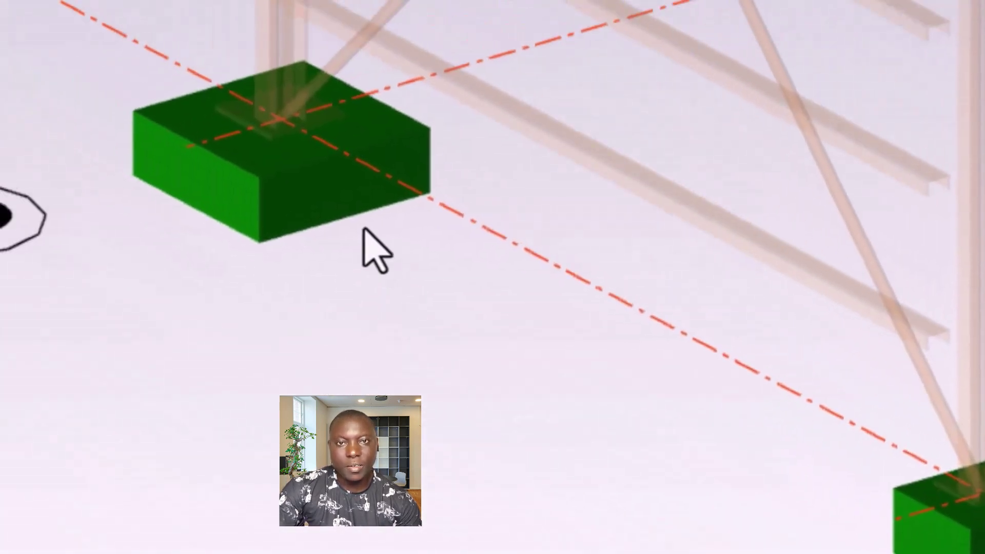
pyautogui.moveTo(336, 216)
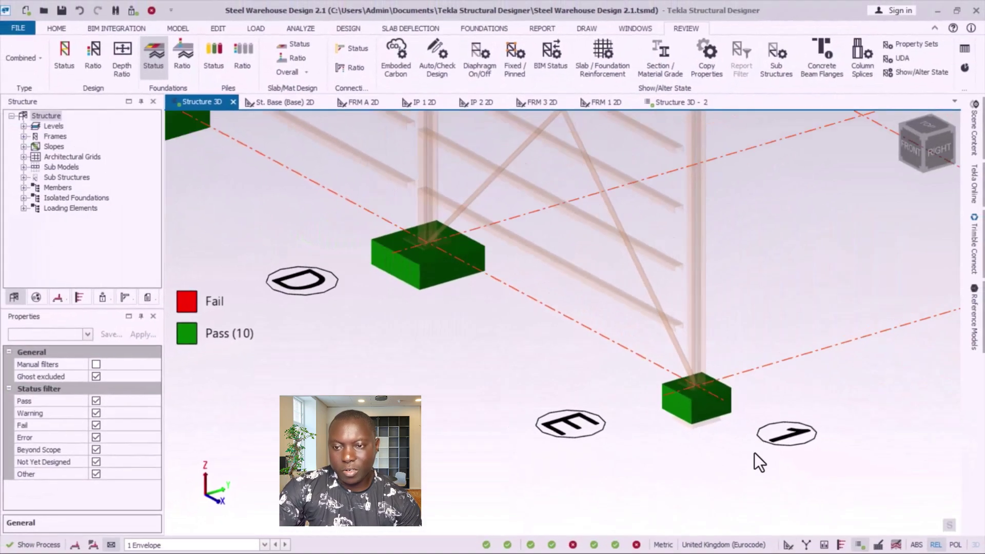
pyautogui.scroll(-3, 734, 462)
pyautogui.scroll(-6, 715, 476)
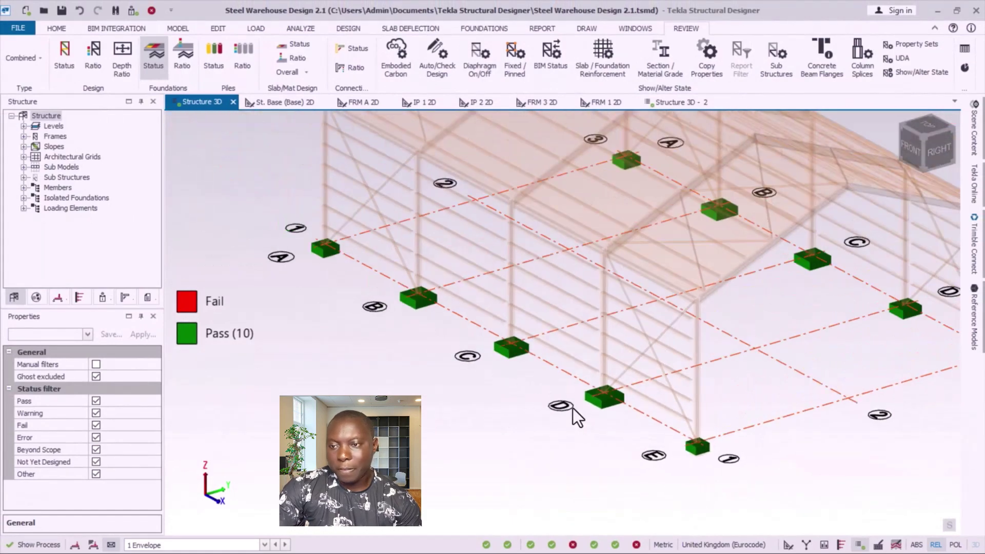
pyautogui.moveTo(638, 390); pyautogui.dragTo(631, 370, button='middle')
pyautogui.scroll(3, 455, 281)
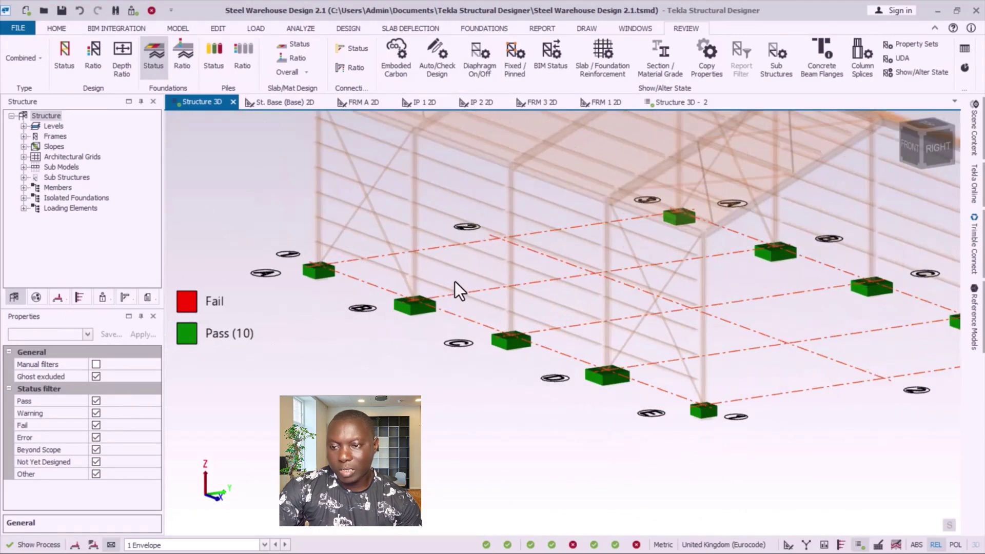
# Run the member design for the pad base at grid C1 and review its bending capacity calculation for the 3D building analysis.
pyautogui.moveTo(493, 335)
pyautogui.scroll(3, 496, 338)
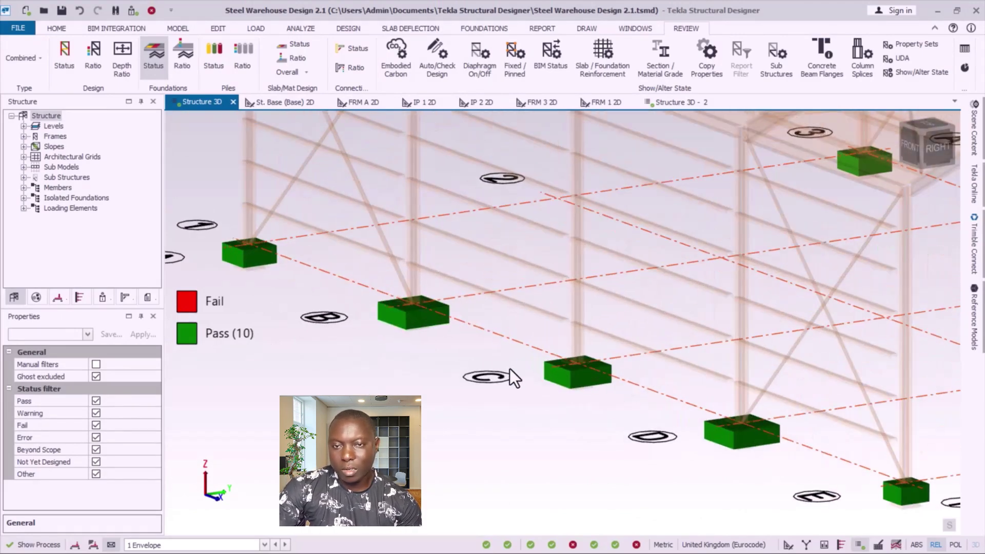
pyautogui.click(580, 382)
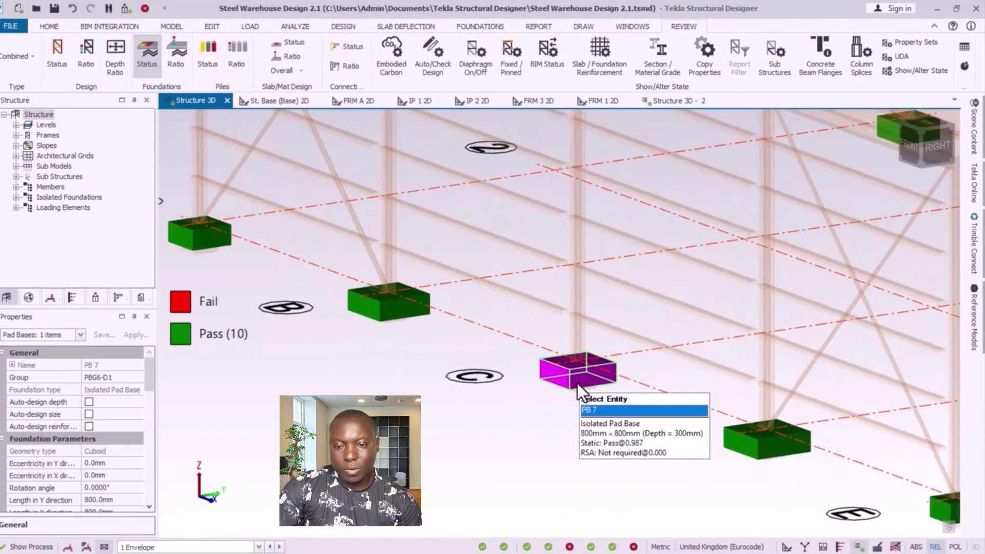
pyautogui.rightClick(581, 382)
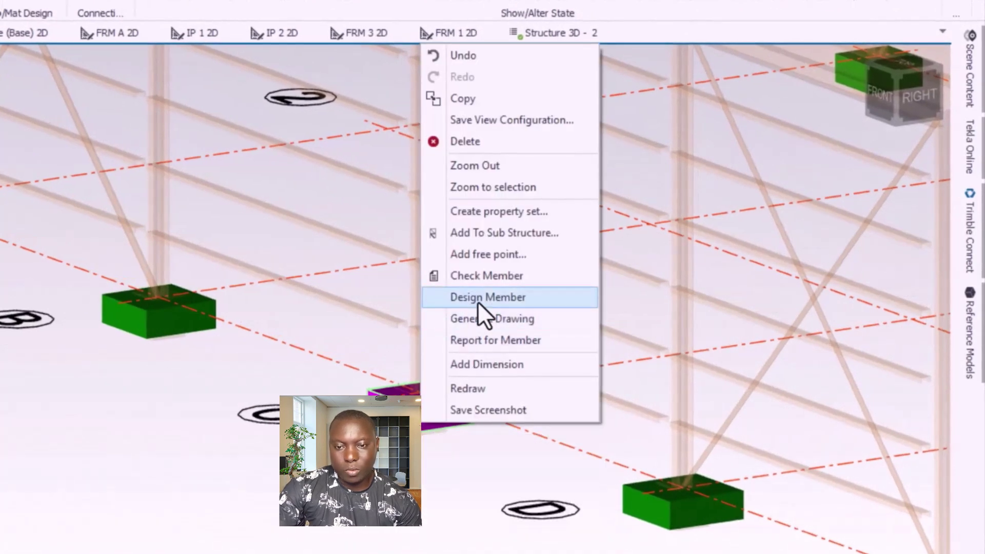
pyautogui.click(448, 304)
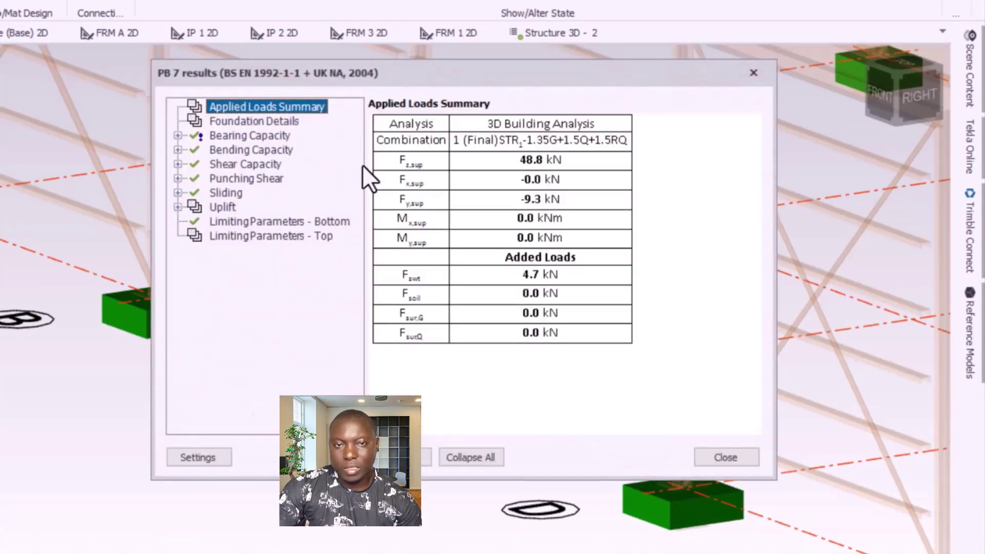
pyautogui.click(247, 151)
pyautogui.click(222, 176)
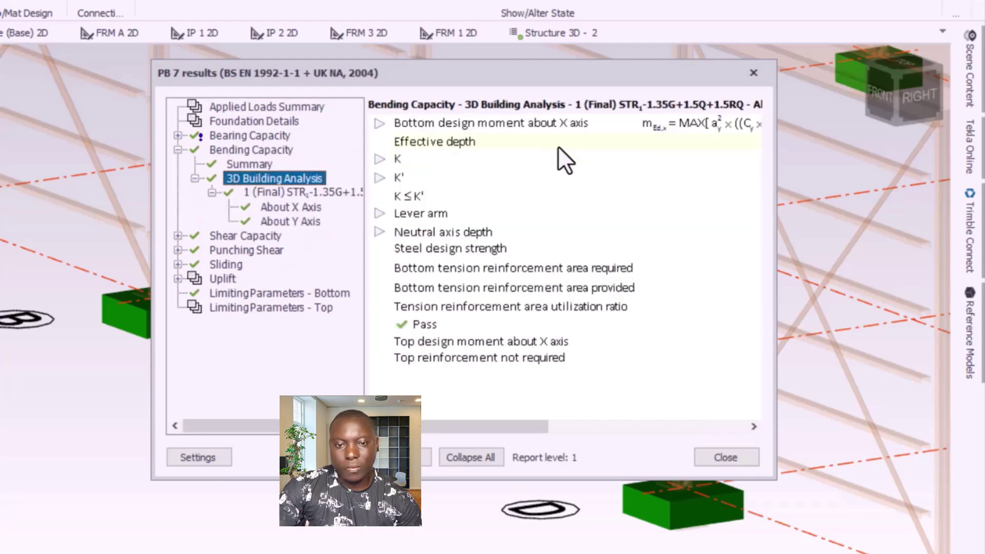
pyautogui.click(707, 458)
# Select the pad base at grid A1 and compare it with the other pad bases around the warehouse.
pyautogui.scroll(-2, 149, 320)
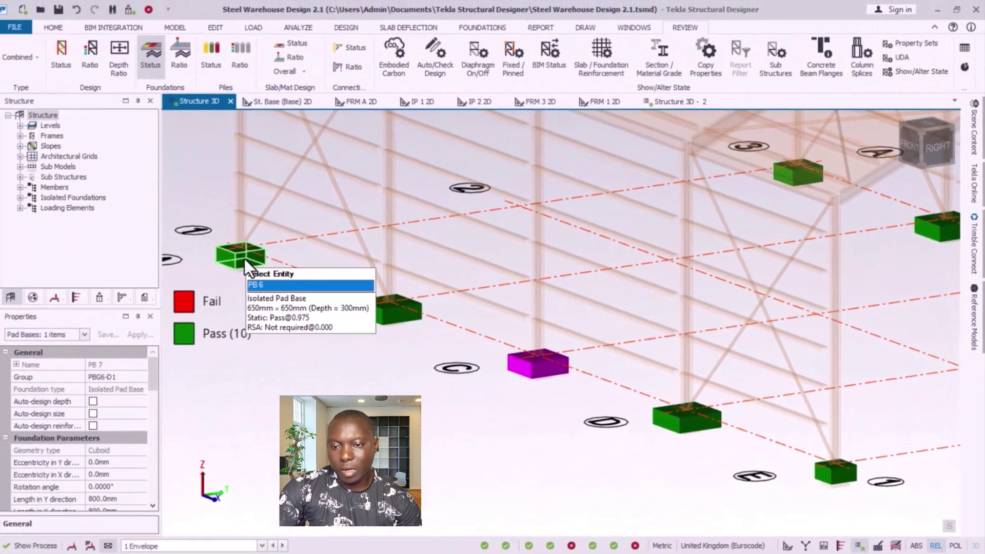
pyautogui.scroll(-5, 61, 254)
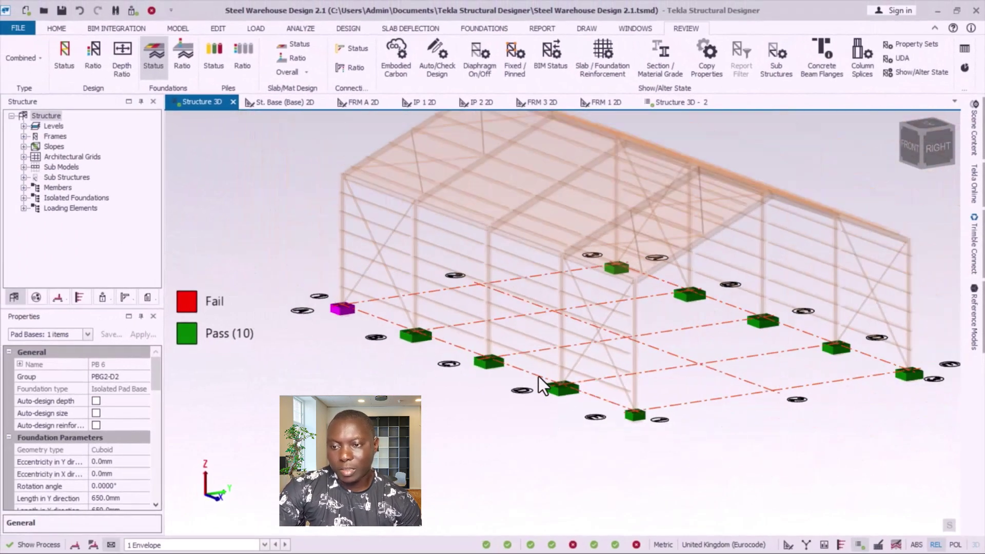
pyautogui.keyDown('shift'); pyautogui.moveTo(553, 396); pyautogui.dragTo(655, 400, button='middle'); pyautogui.keyUp('shift')
pyautogui.scroll(5, 706, 414)
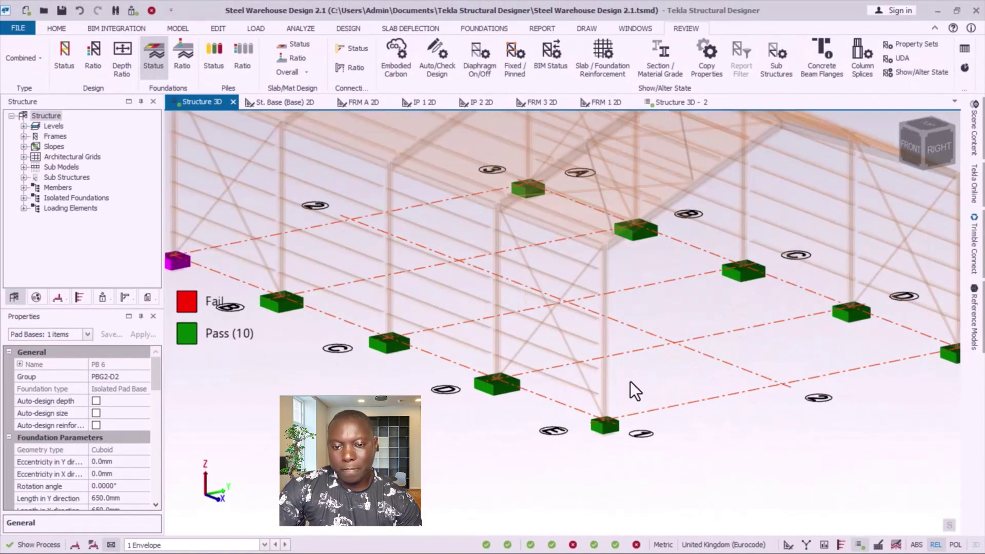
# Examine the design status of the pad bases across the whole warehouse and closer up along gridline 1.
pyautogui.scroll(-1, 632, 383)
pyautogui.scroll(-1, 669, 343)
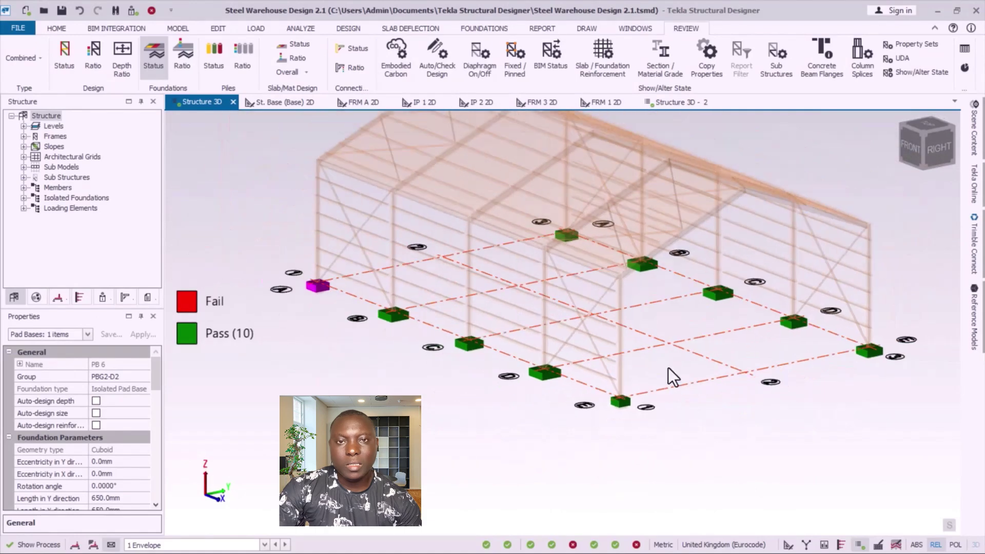
pyautogui.scroll(1, 565, 380)
pyautogui.scroll(-1, 655, 343)
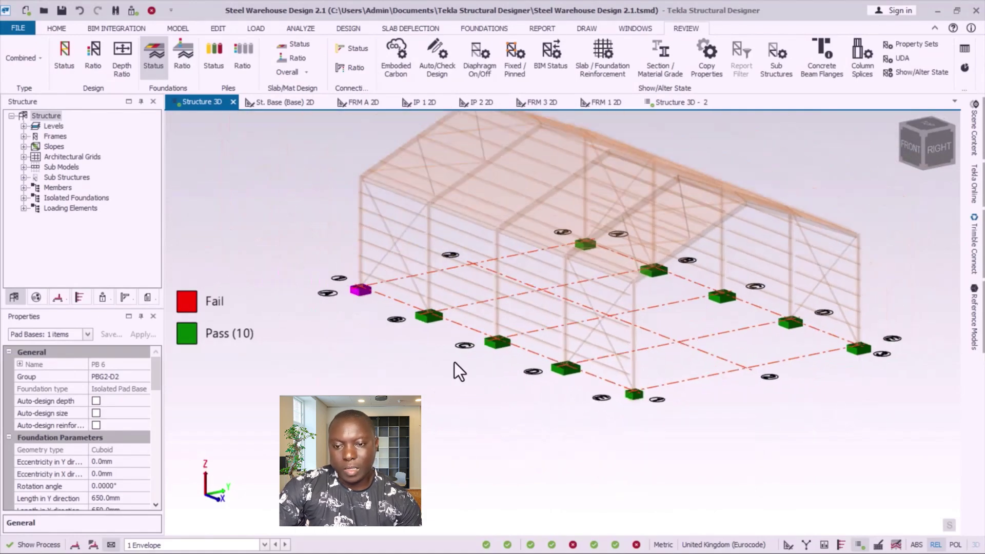
pyautogui.scroll(2, 378, 299)
pyautogui.scroll(1, 345, 273)
pyautogui.scroll(1, 341, 281)
pyautogui.scroll(-2, 458, 364)
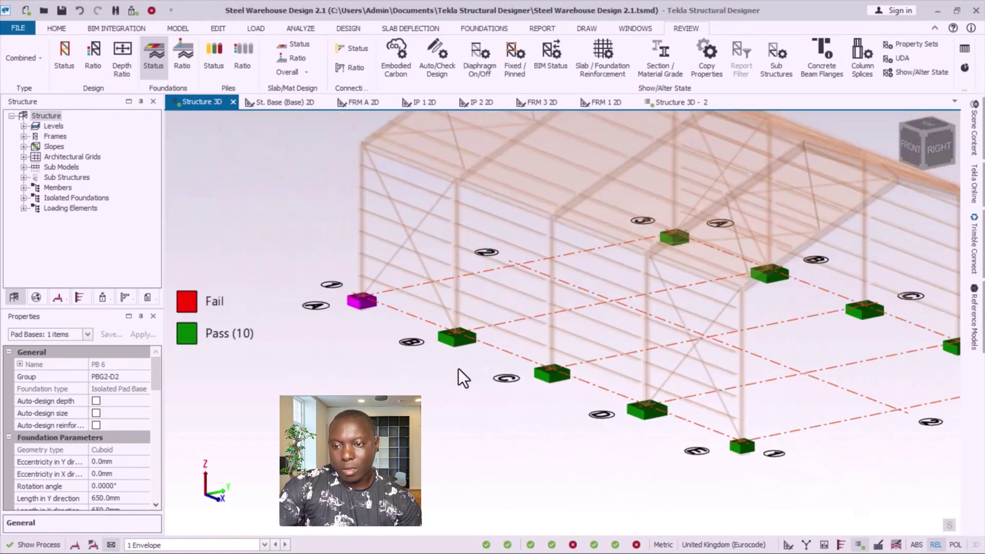
pyautogui.scroll(1, 751, 429)
pyautogui.scroll(-2, 680, 411)
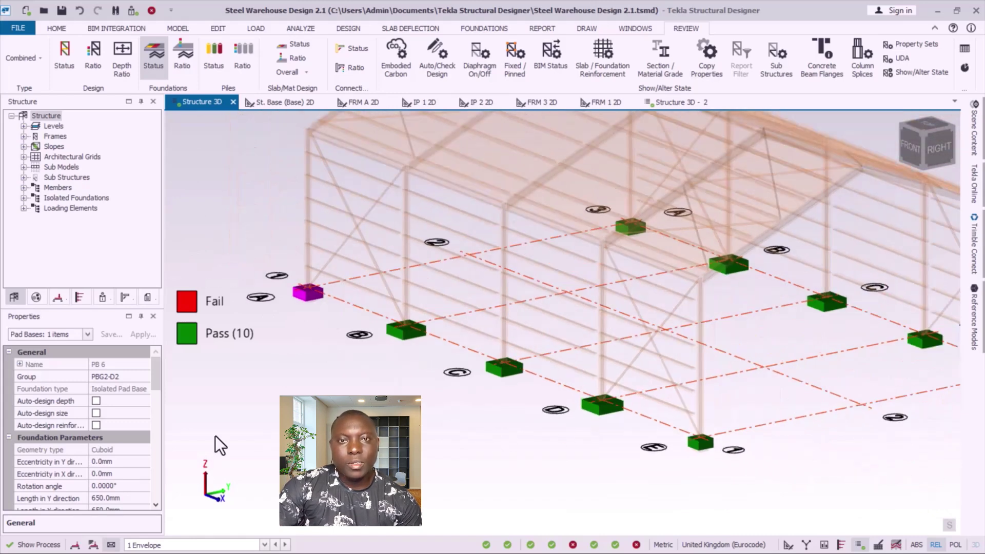
pyautogui.scroll(-2, 718, 411)
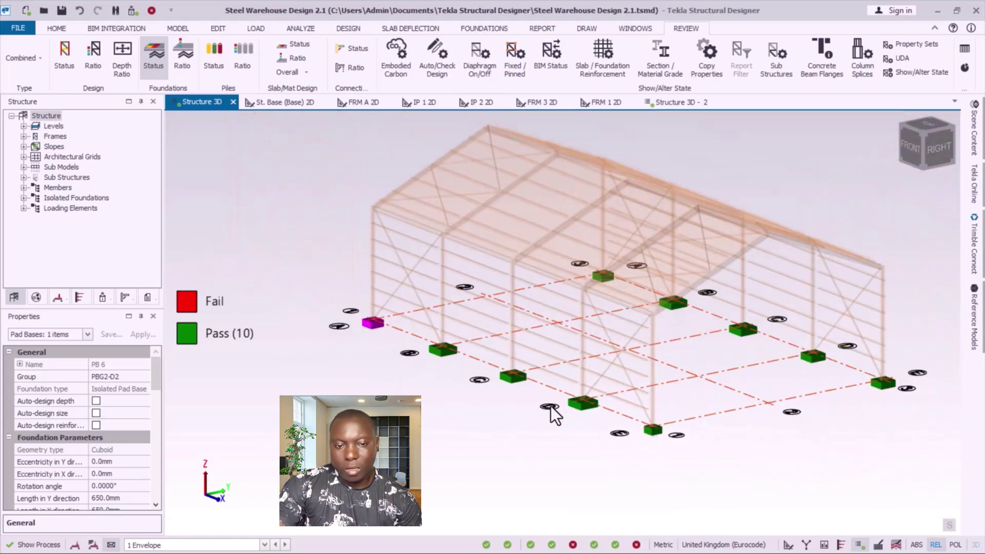
# Switch the 3D view from the foundation design status back to the structural view of the whole warehouse.
pyautogui.click(788, 545)
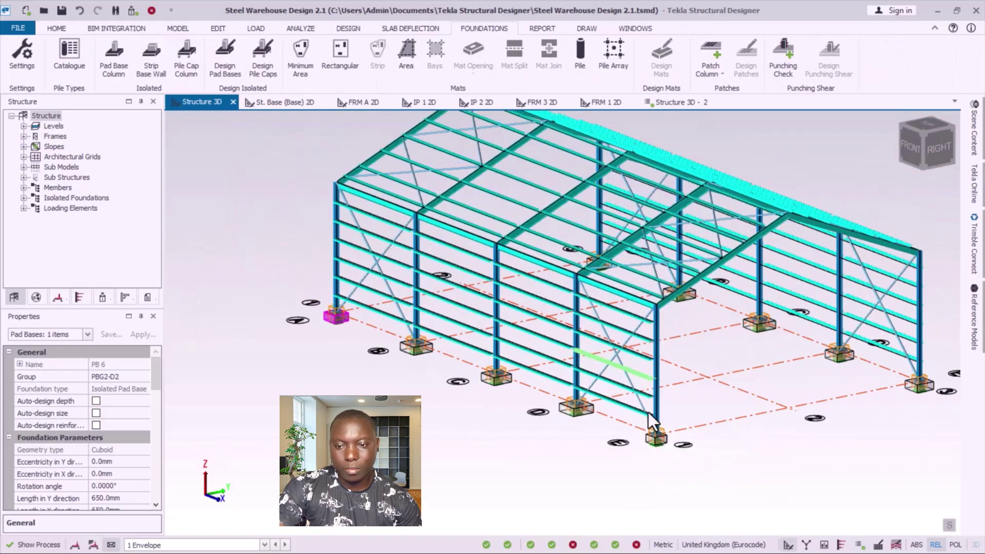
pyautogui.scroll(3, 753, 404)
pyautogui.scroll(-4, 390, 313)
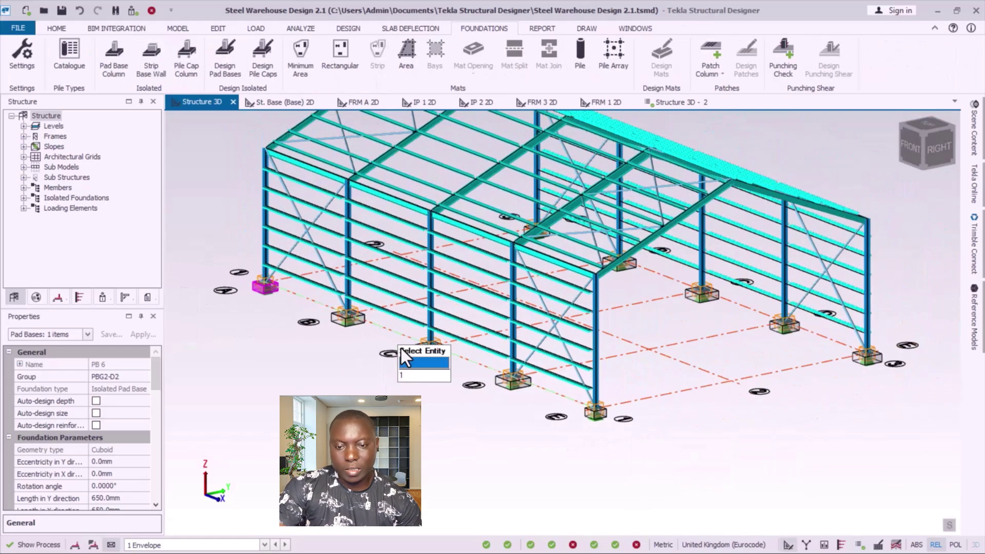
pyautogui.scroll(-1, 539, 399)
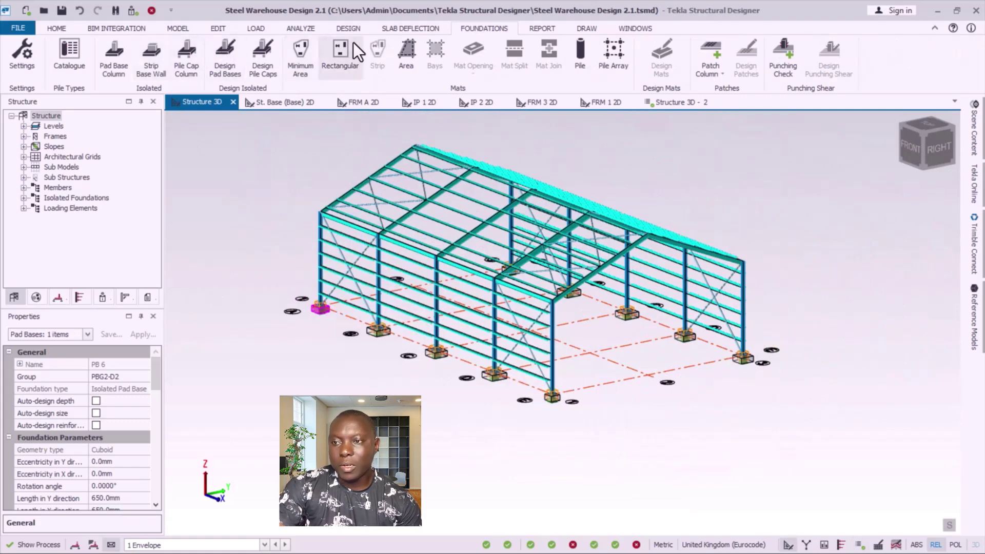
# Add base plates to all the columns with the Base Plate command, enclosing the column bases in the right elevation.
pyautogui.click(345, 30)
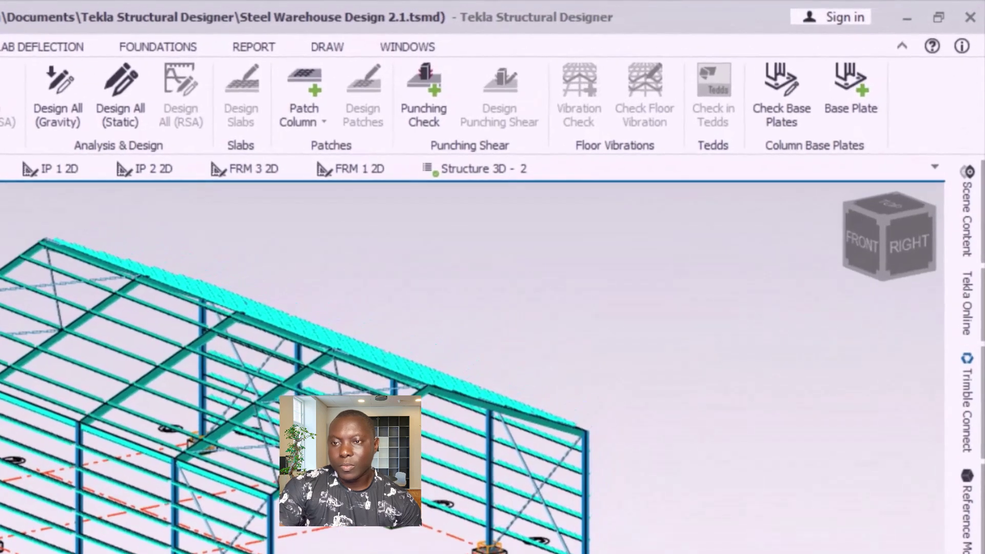
pyautogui.click(865, 106)
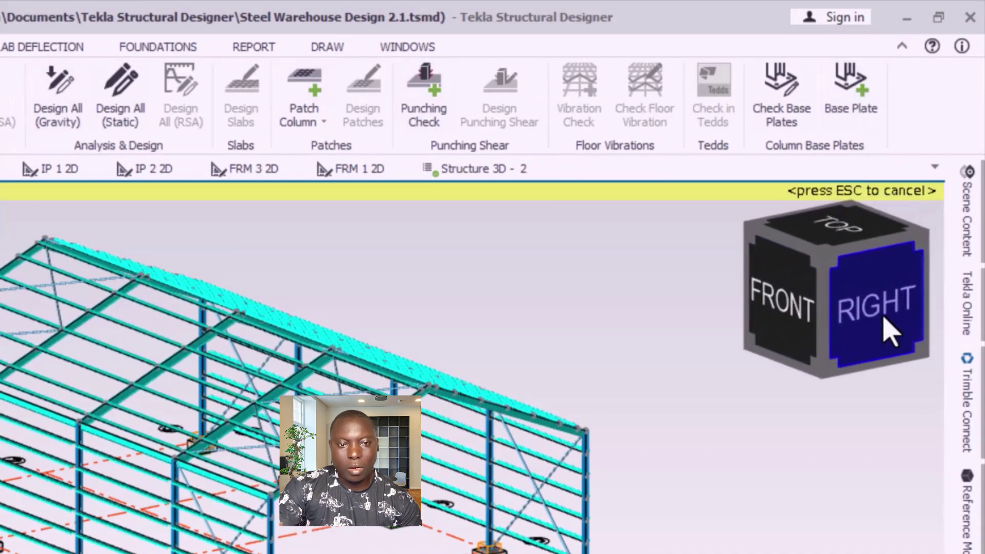
pyautogui.click(888, 331)
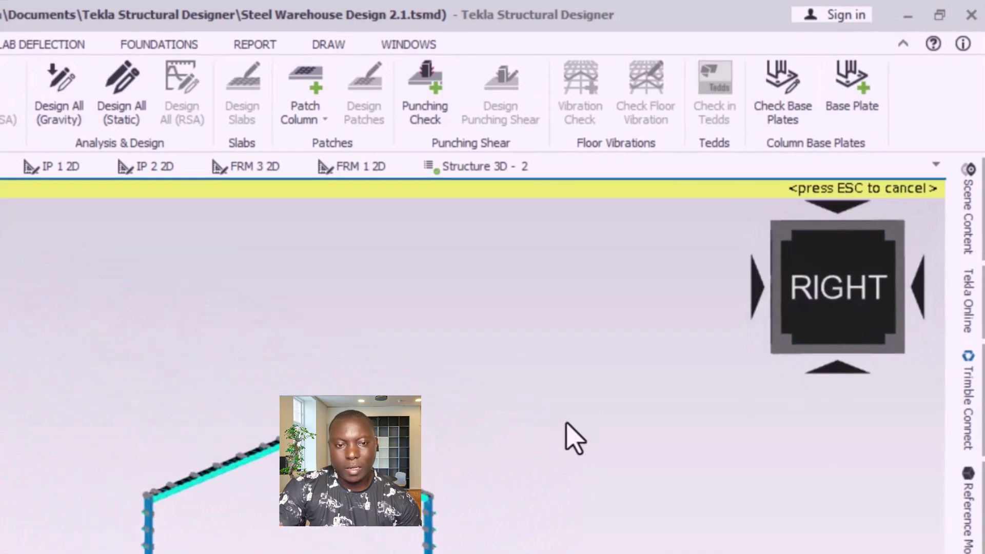
pyautogui.scroll(5, 503, 408)
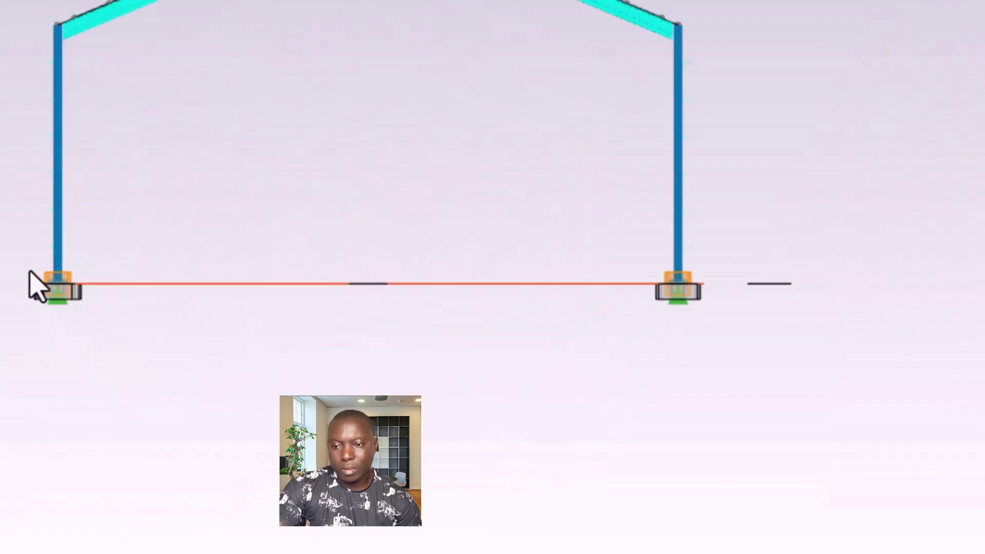
pyautogui.moveTo(62, 277); pyautogui.dragTo(747, 355)
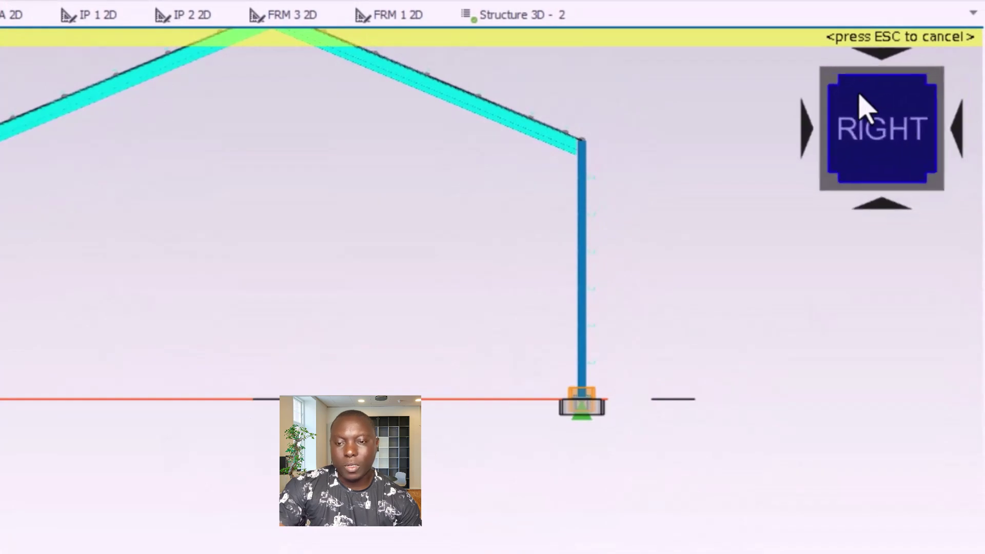
# Return to the isometric view and inspect the added base plates and anchor bolts close up.
pyautogui.click(821, 83)
pyautogui.scroll(10, 406, 534)
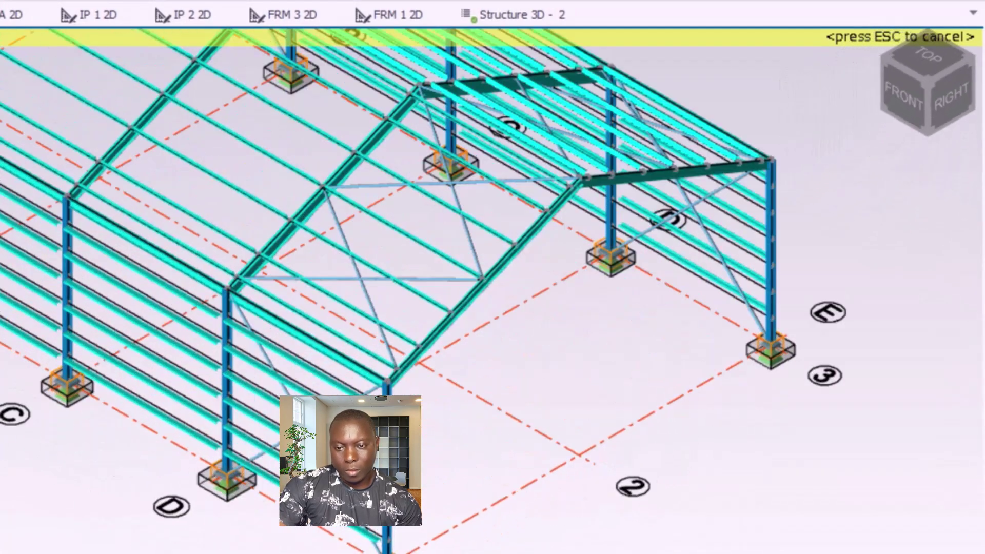
pyautogui.scroll(5, 405, 536)
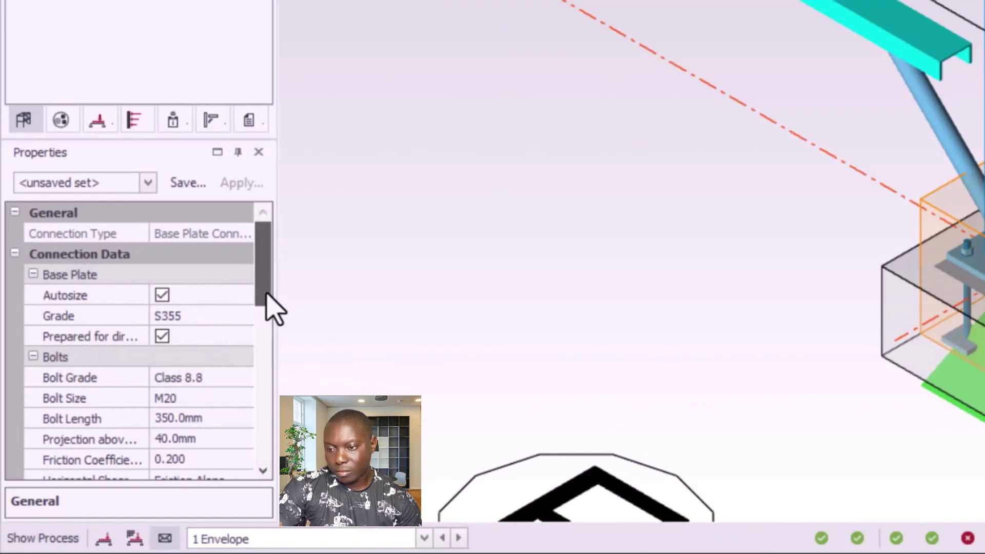
# Try M22 as the bolt size in the base plate connection data, and set it back to M20.
pyautogui.scroll(-1, 267, 291)
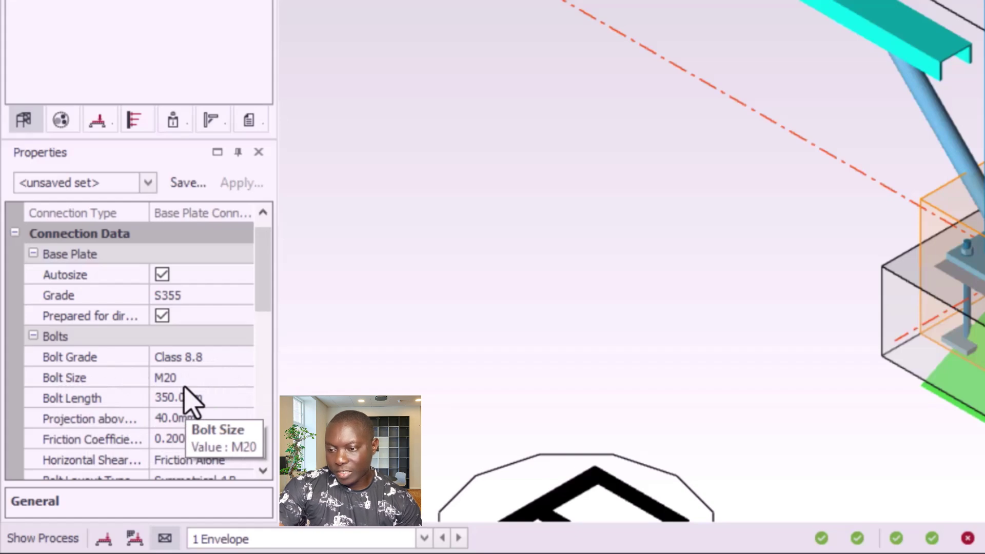
pyautogui.click(233, 382)
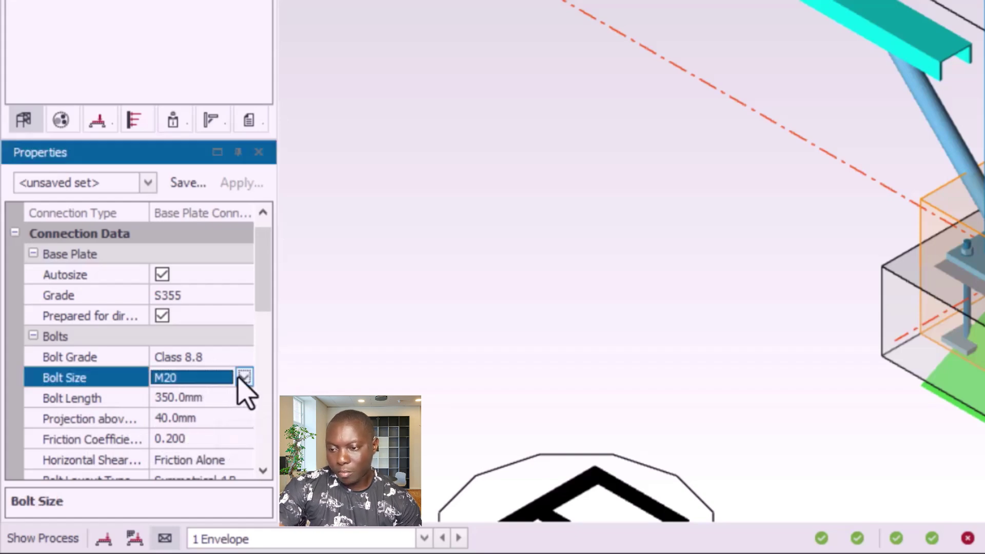
pyautogui.click(245, 378)
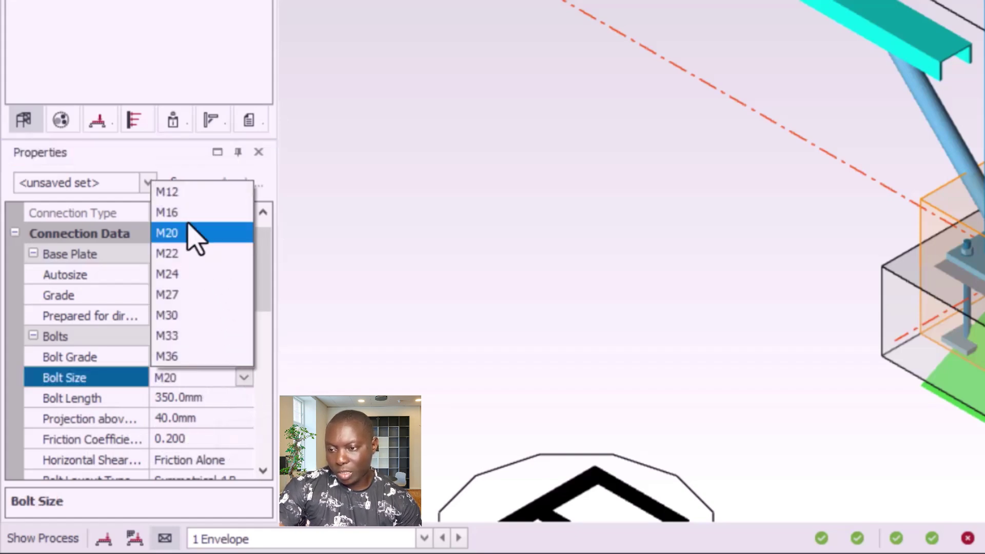
pyautogui.press('Escape')
pyautogui.scroll(-1, 191, 390)
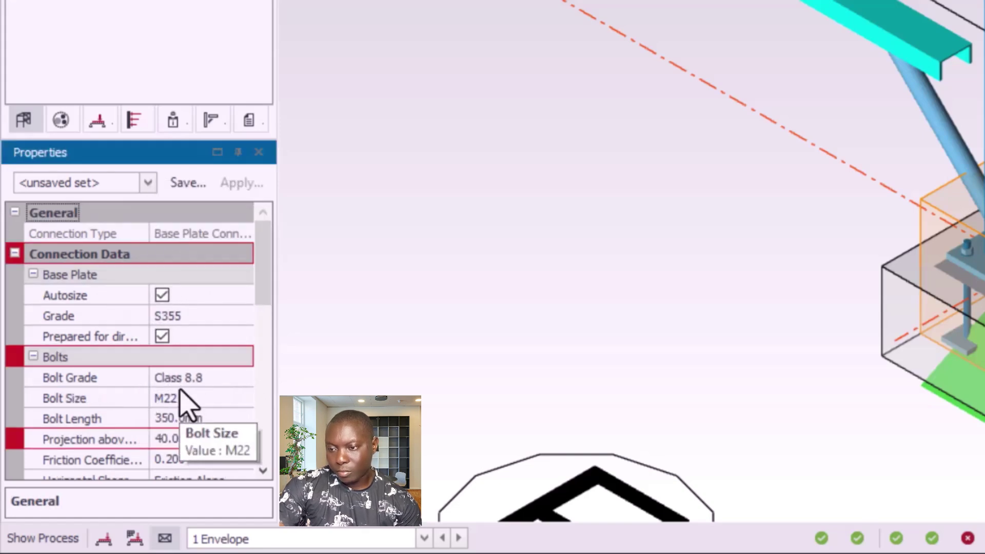
pyautogui.click(234, 401)
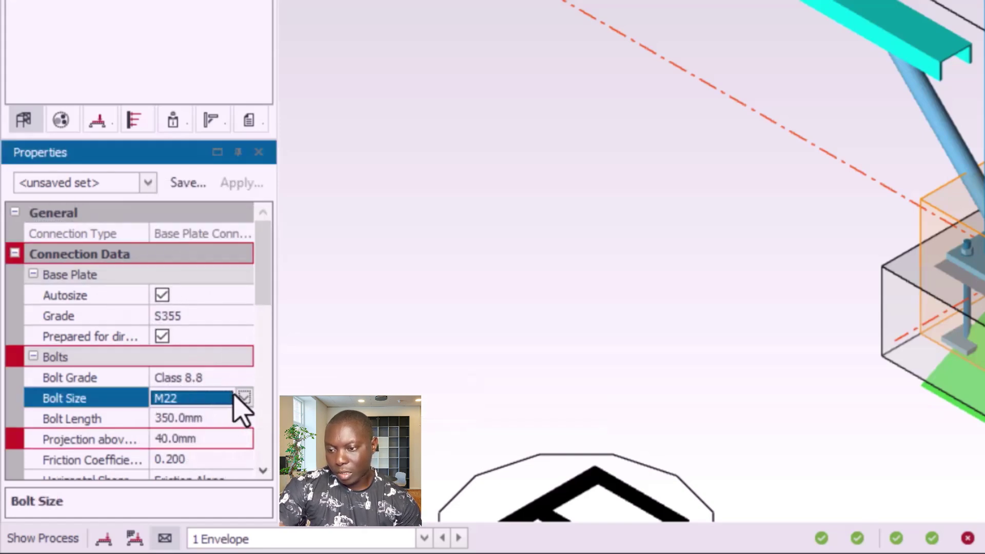
pyautogui.click(245, 398)
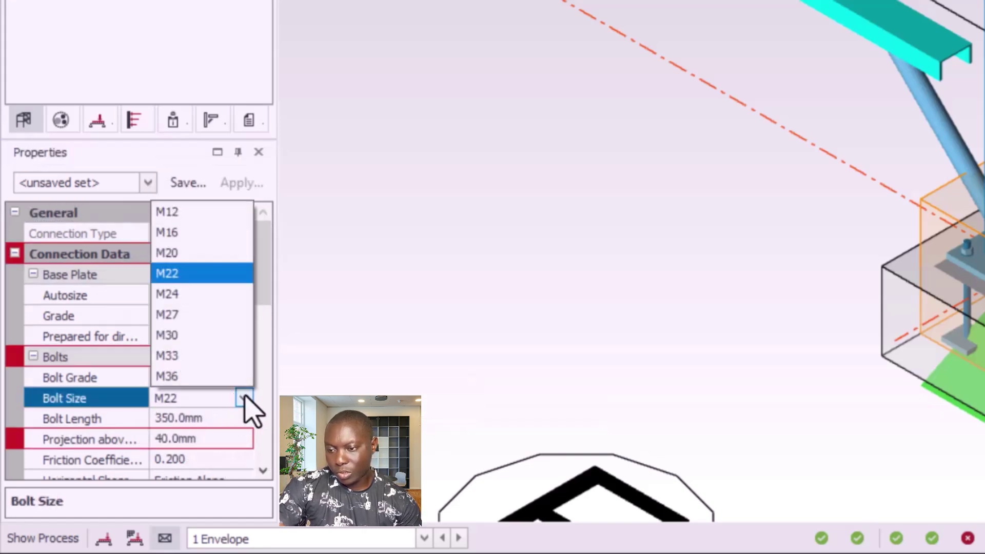
pyautogui.click(181, 254)
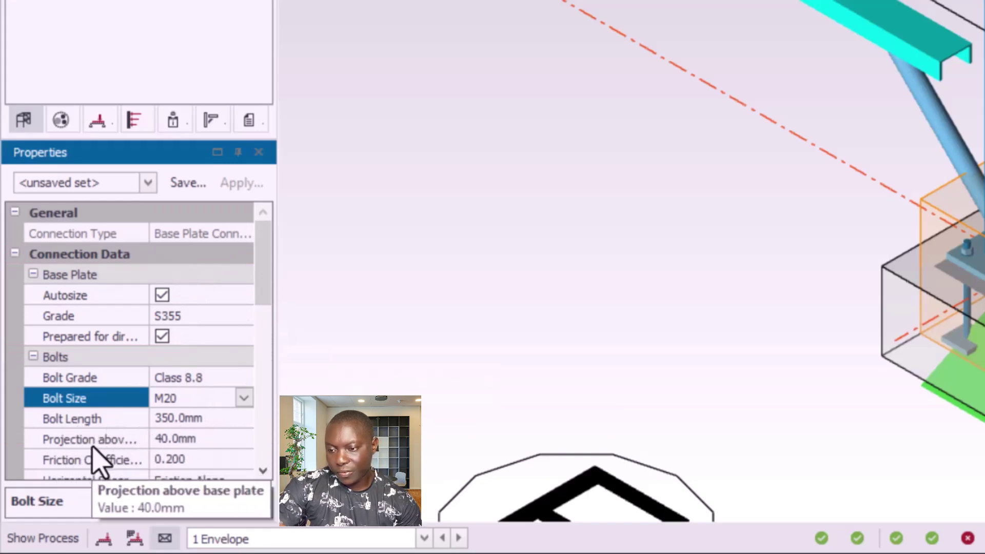
# Review the base plate's bolt layout, anchor plate and weld settings, and run Check Base Plates on the whole model.
pyautogui.moveTo(262, 293); pyautogui.dragTo(260, 370)
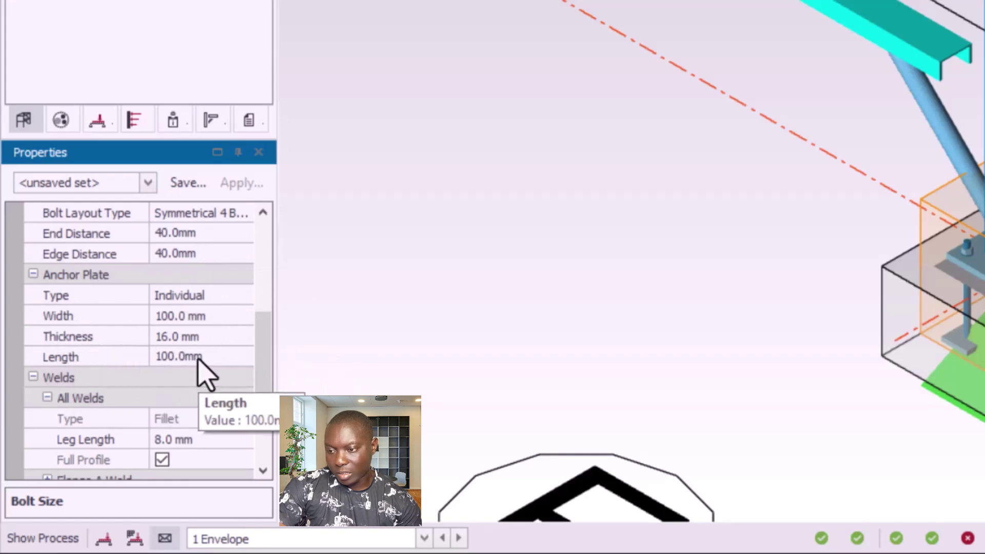
pyautogui.scroll(-3, 271, 386)
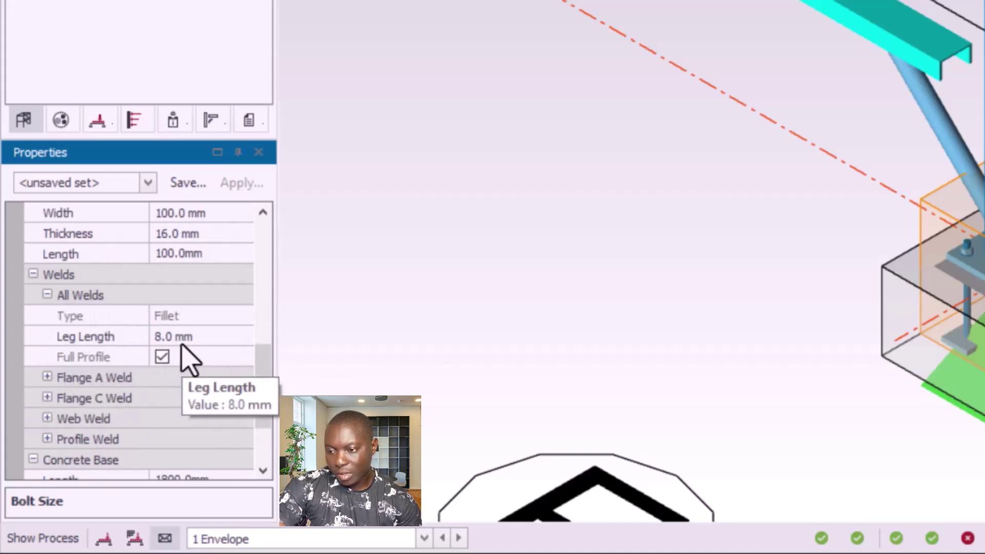
pyautogui.moveTo(260, 356); pyautogui.dragTo(261, 250)
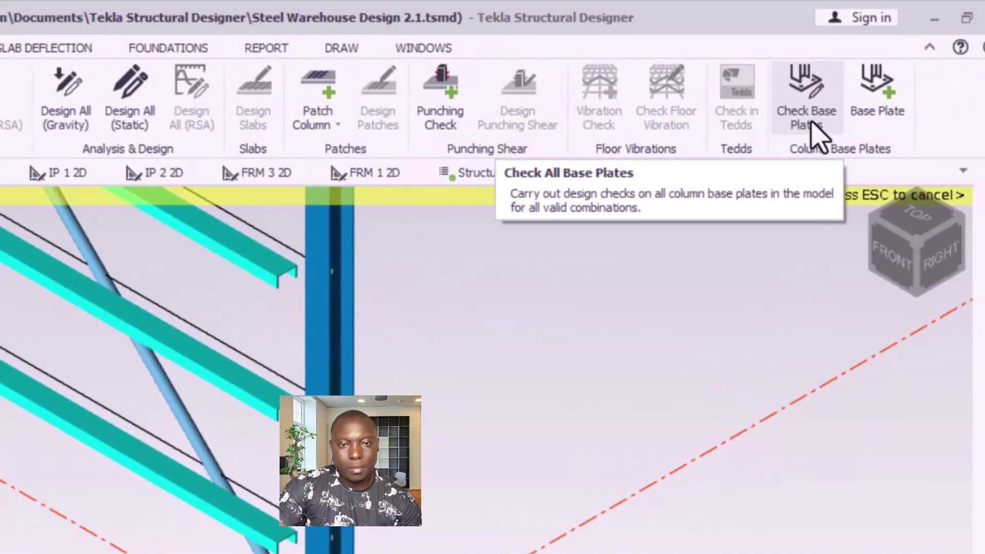
pyautogui.click(810, 119)
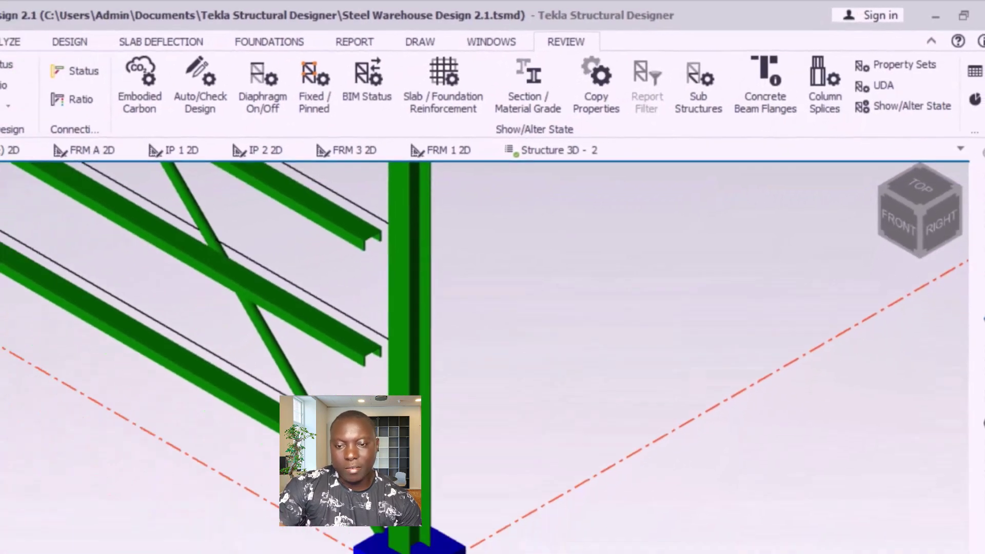
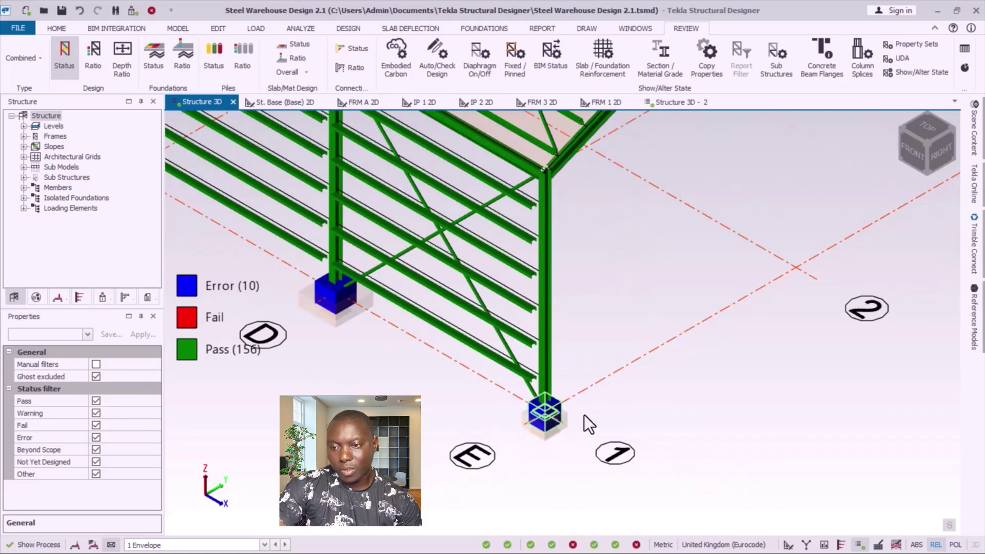
# Examine the design status of the base plates around the warehouse, then closer up at grids D1 and E1.
pyautogui.scroll(-4, 584, 415)
pyautogui.scroll(2, 560, 405)
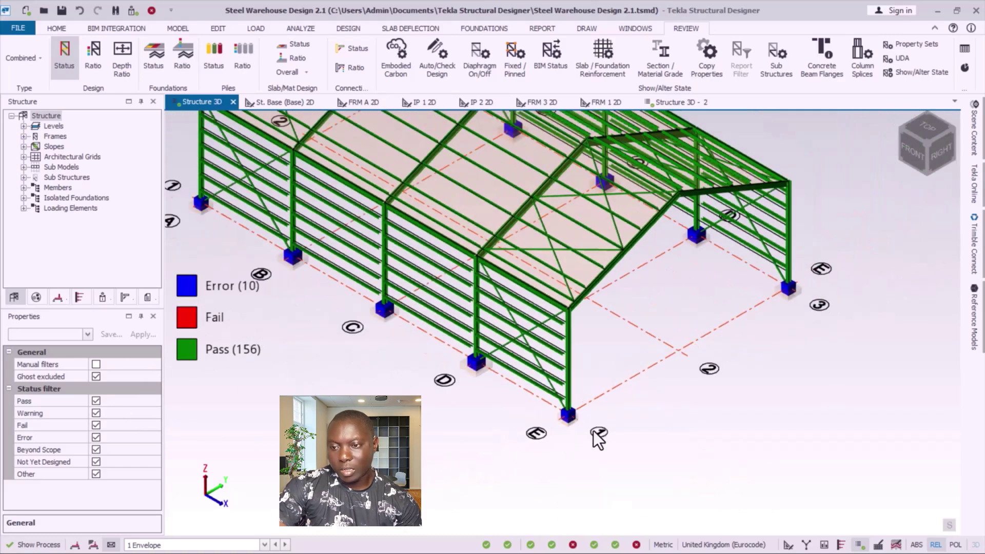
pyautogui.scroll(-2, 598, 439)
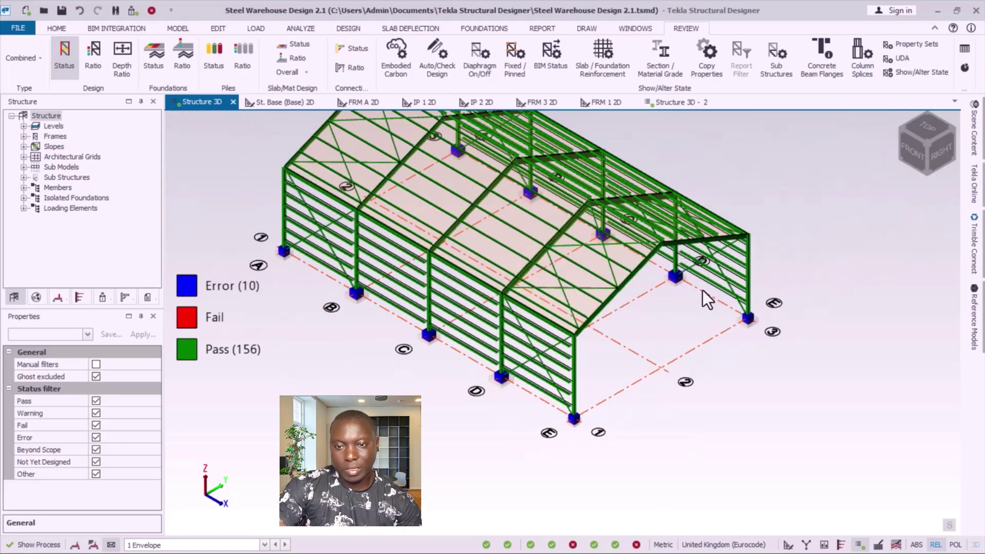
pyautogui.scroll(2, 618, 321)
pyautogui.scroll(1, 462, 418)
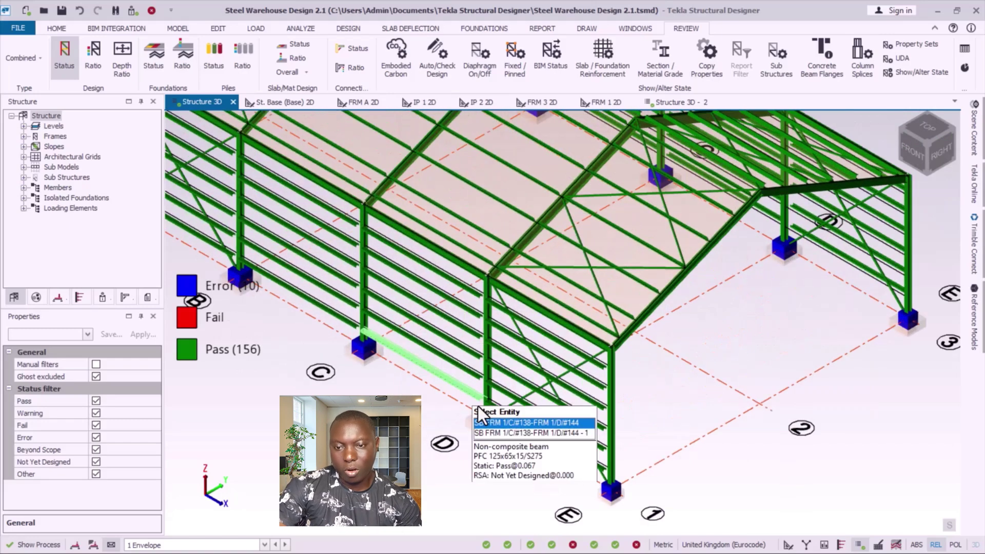
pyautogui.scroll(1, 554, 436)
pyautogui.scroll(2, 637, 390)
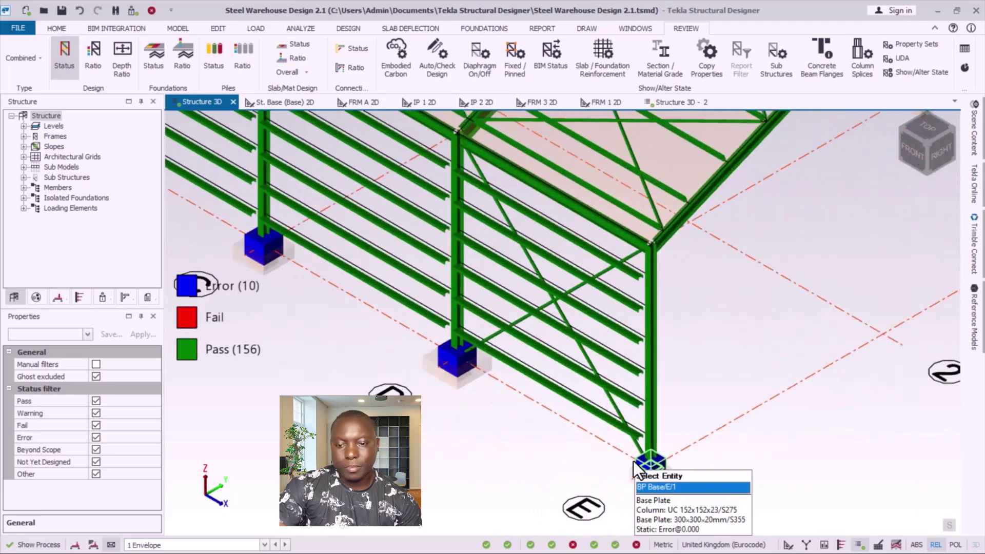
# Run the base plate check on the column base plate at grid E1 and read its error details.
pyautogui.scroll(1, 633, 460)
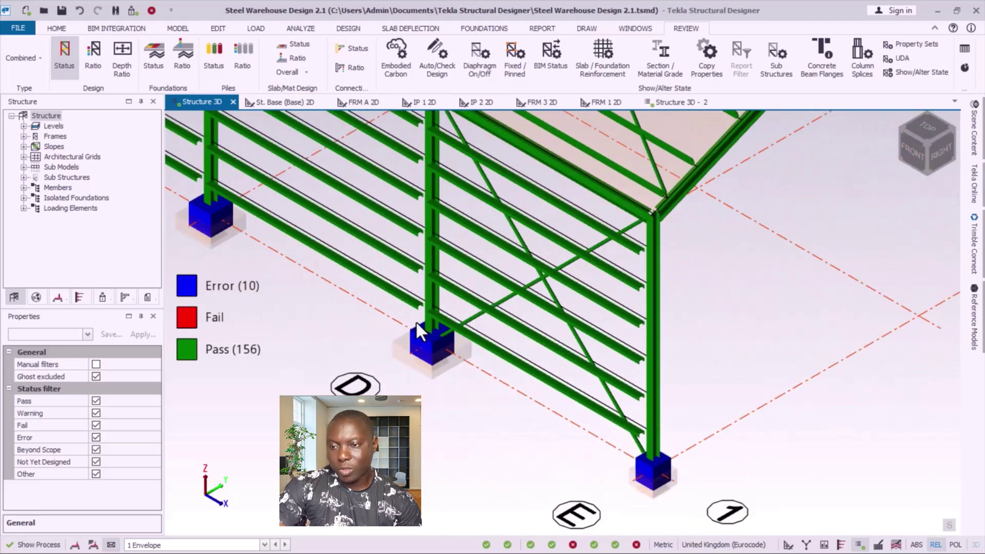
pyautogui.scroll(2, 668, 481)
pyautogui.scroll(2, 652, 490)
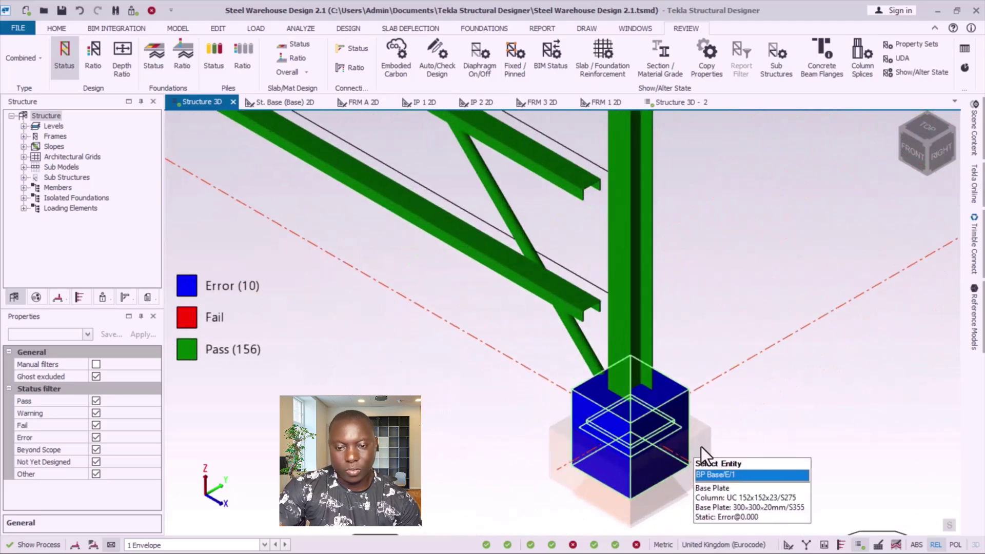
pyautogui.click(666, 430)
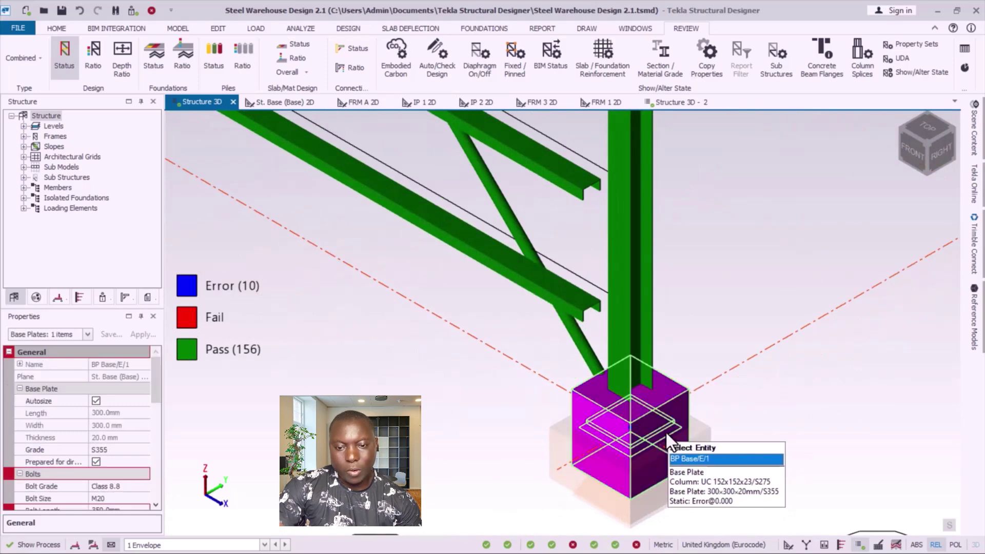
pyautogui.rightClick(666, 428)
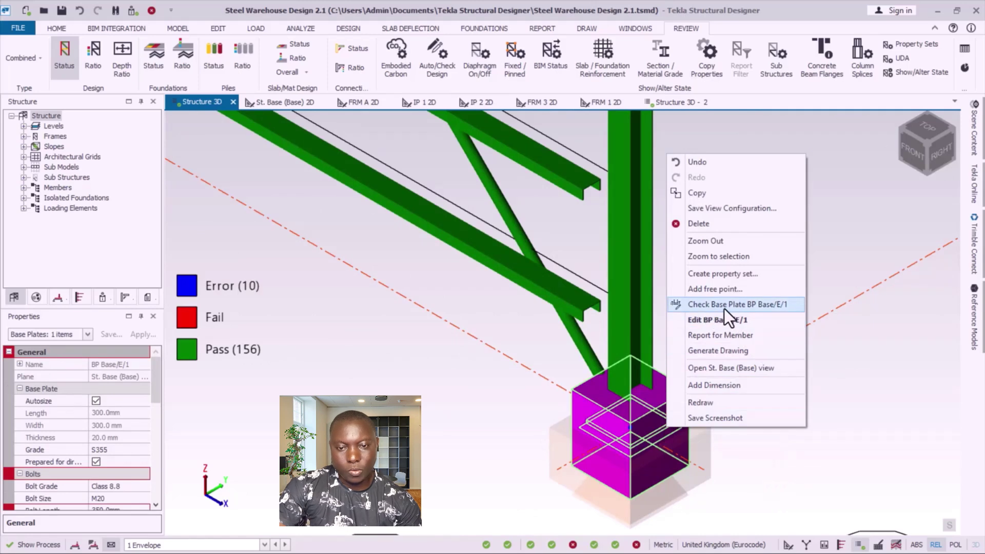
pyautogui.click(747, 307)
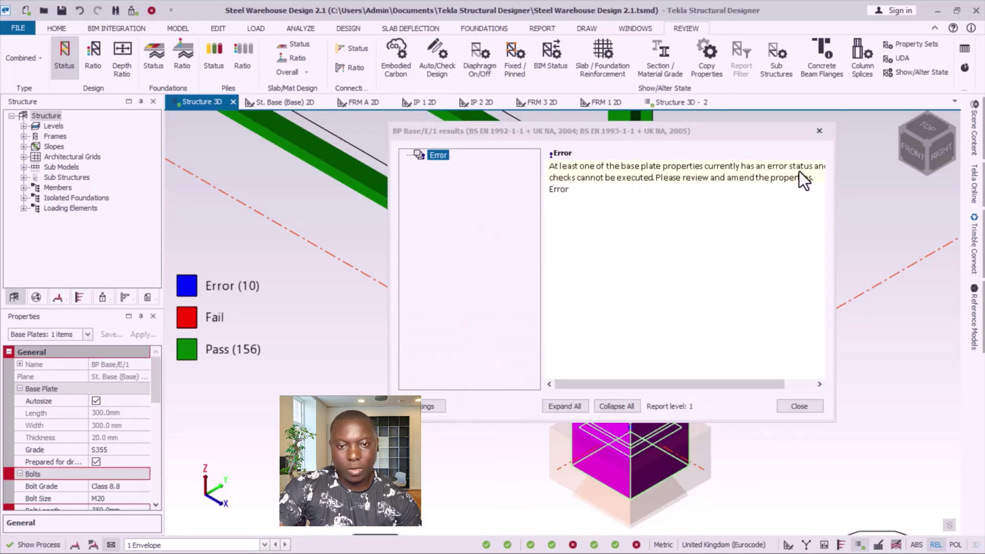
pyautogui.click(799, 406)
# Review the concrete base and bolt properties of the base plate at grid E1, leaving them unedited.
pyautogui.moveTo(659, 412)
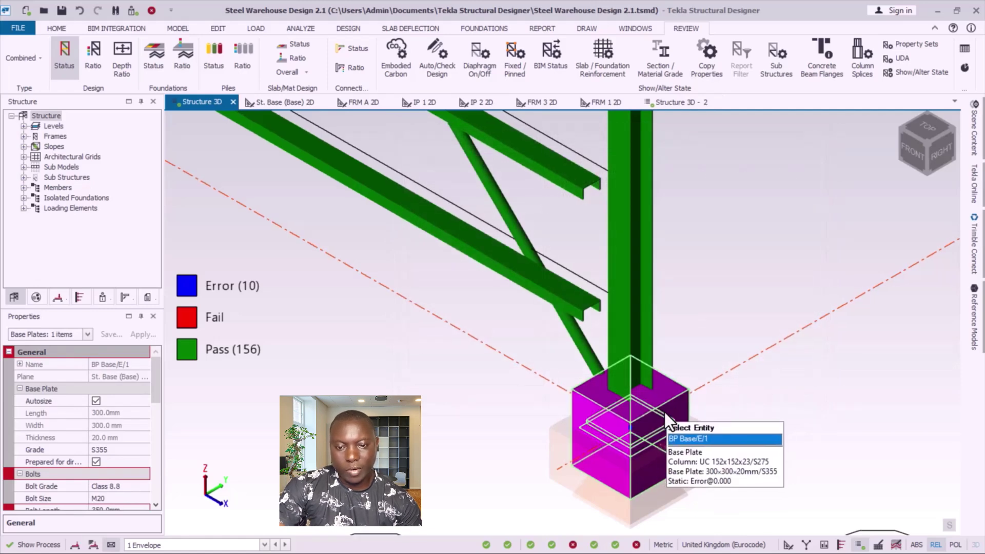
pyautogui.rightClick(668, 418)
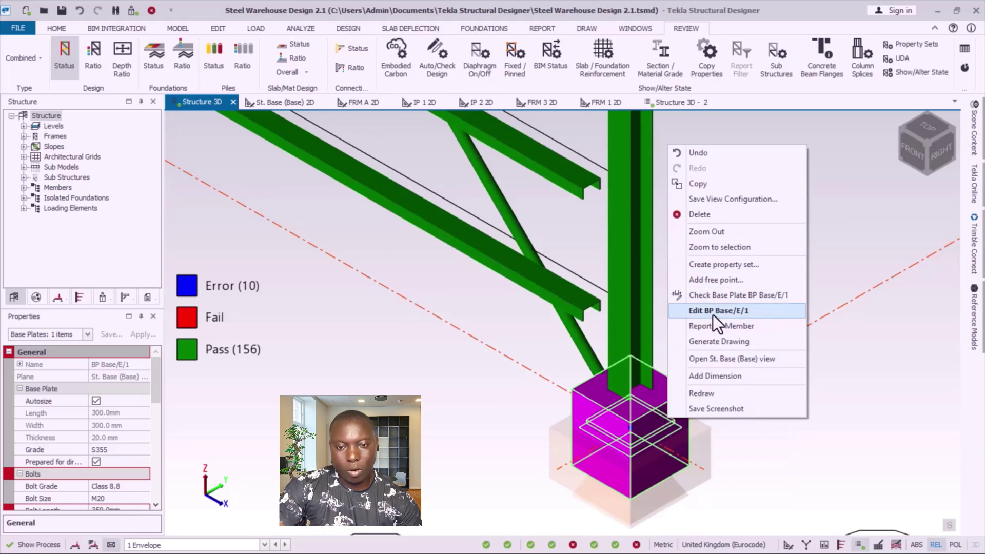
pyautogui.click(734, 311)
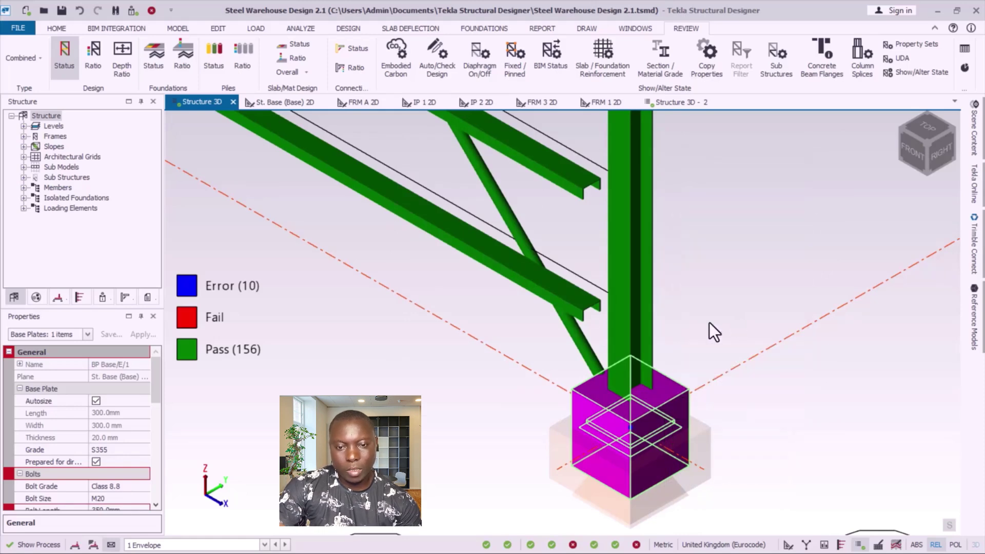
pyautogui.moveTo(510, 250); pyautogui.dragTo(733, 158)
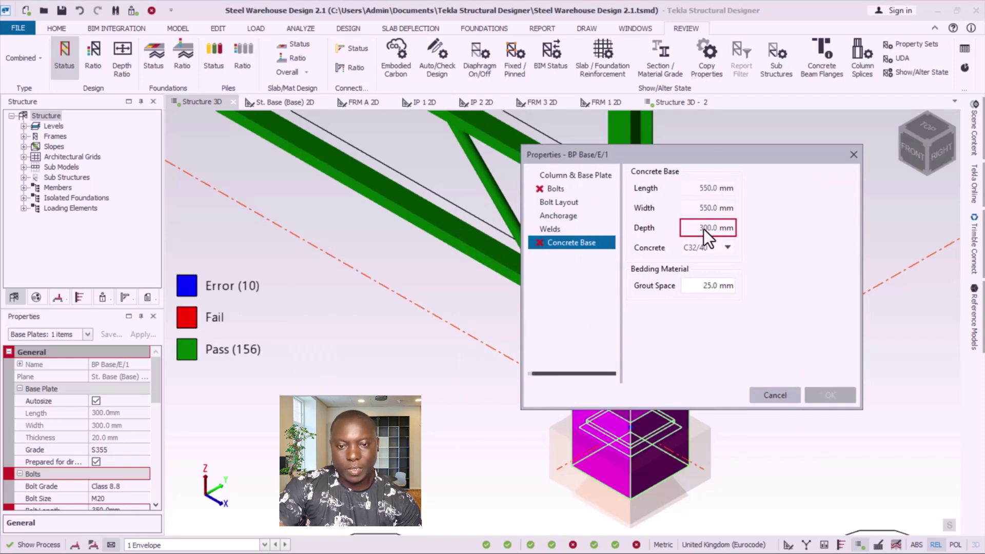
pyautogui.click(550, 190)
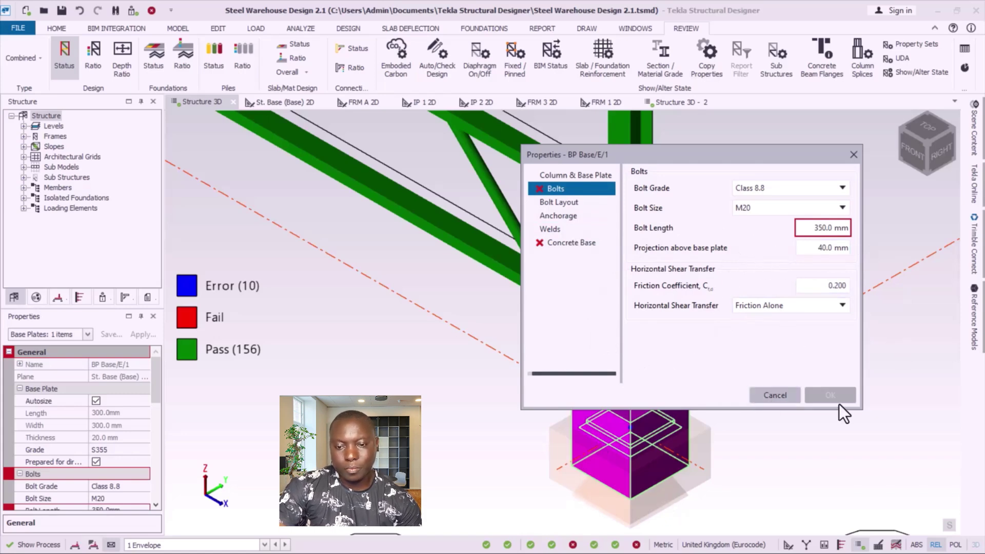
pyautogui.click(784, 403)
# Inspect the base plate at grid E1 in the design status view, and with its bolts and pad base in the structural view.
pyautogui.scroll(4, 596, 462)
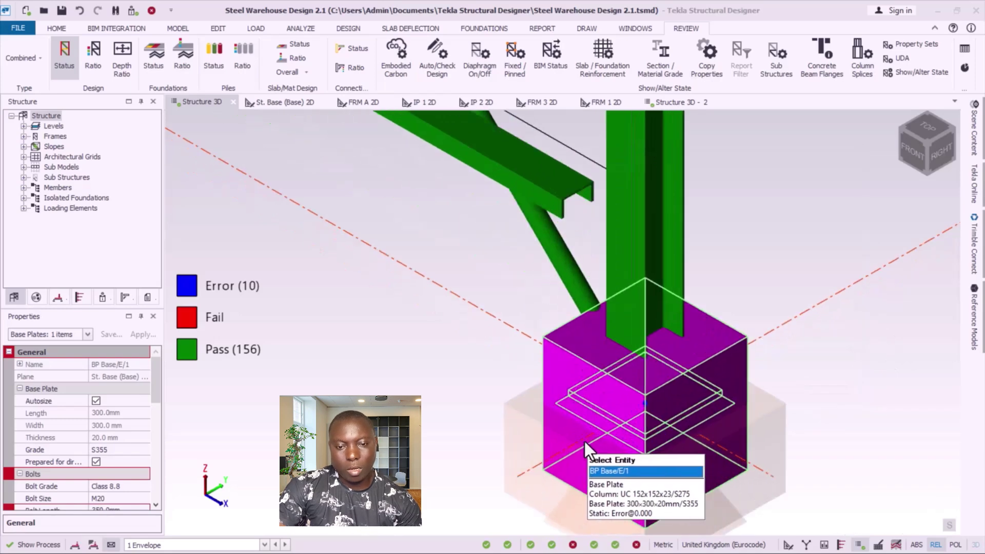
pyautogui.scroll(-3, 667, 332)
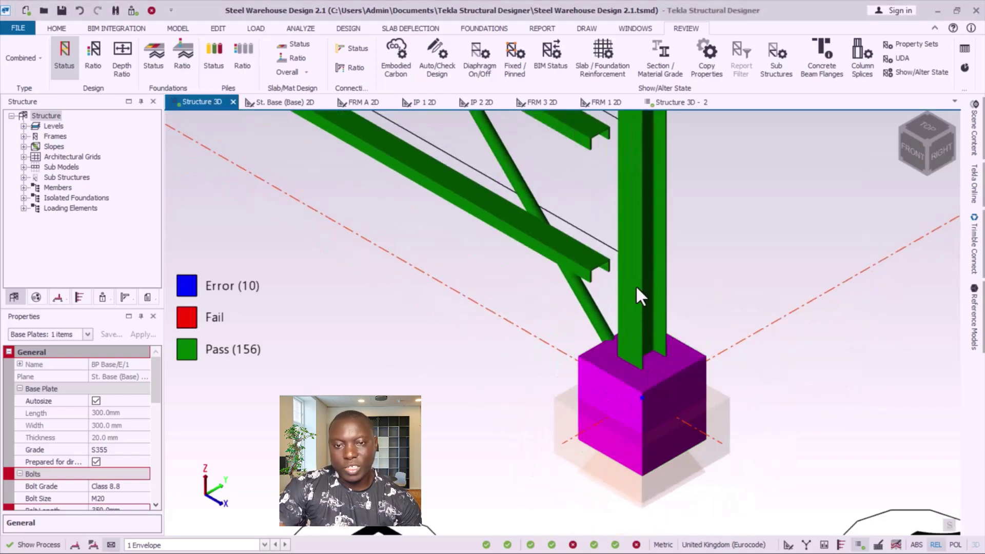
pyautogui.moveTo(61, 472)
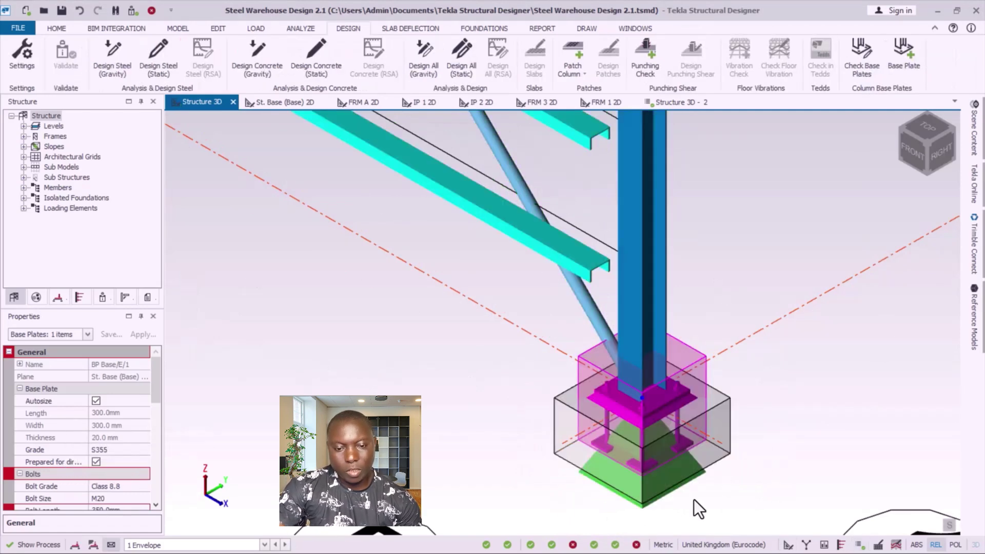
pyautogui.scroll(-3, 601, 430)
pyautogui.scroll(1, 722, 428)
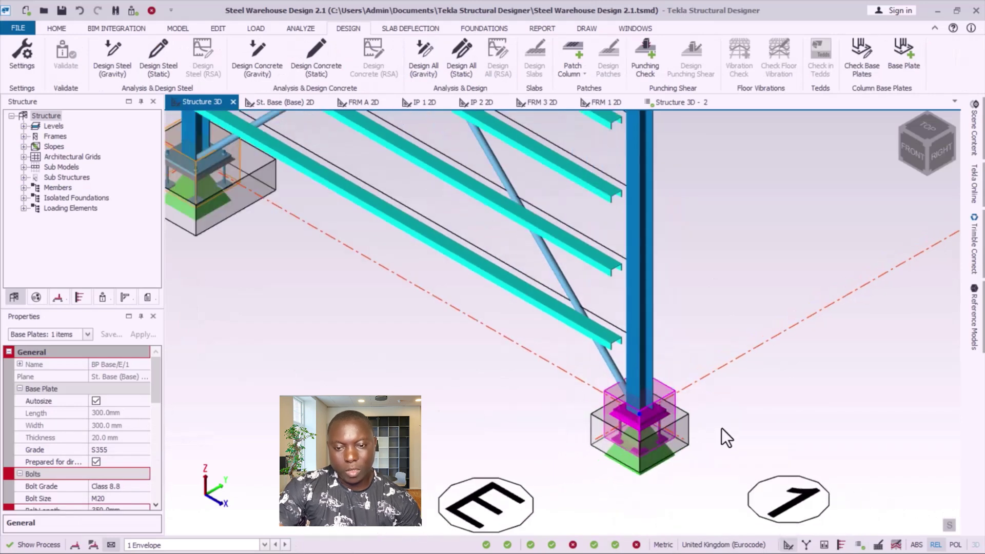
pyautogui.scroll(-4, 434, 326)
pyautogui.scroll(3, 386, 360)
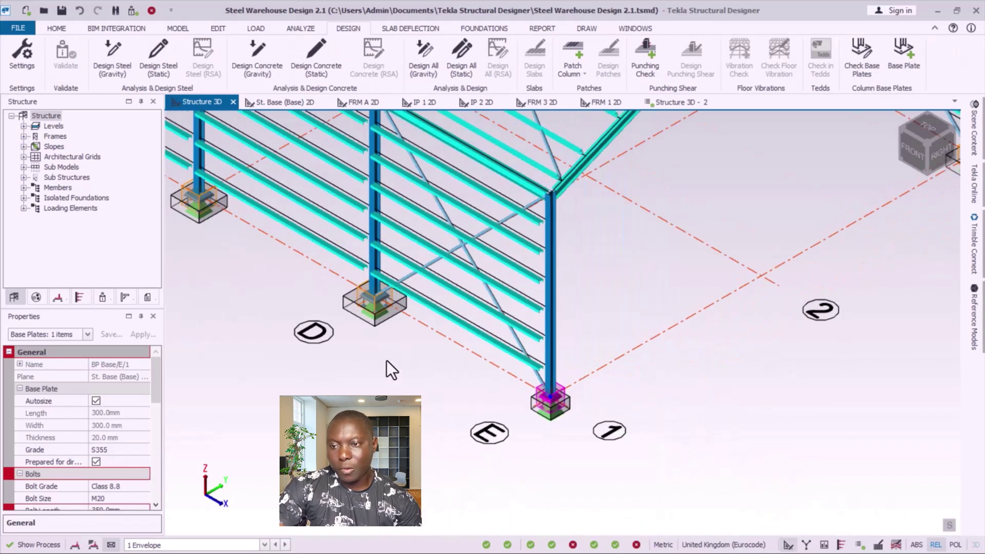
# Select the pad base at grid D1 and compare its size and depth with the pad bases at C1 and B1.
pyautogui.moveTo(408, 297)
pyautogui.scroll(-2, 477, 329)
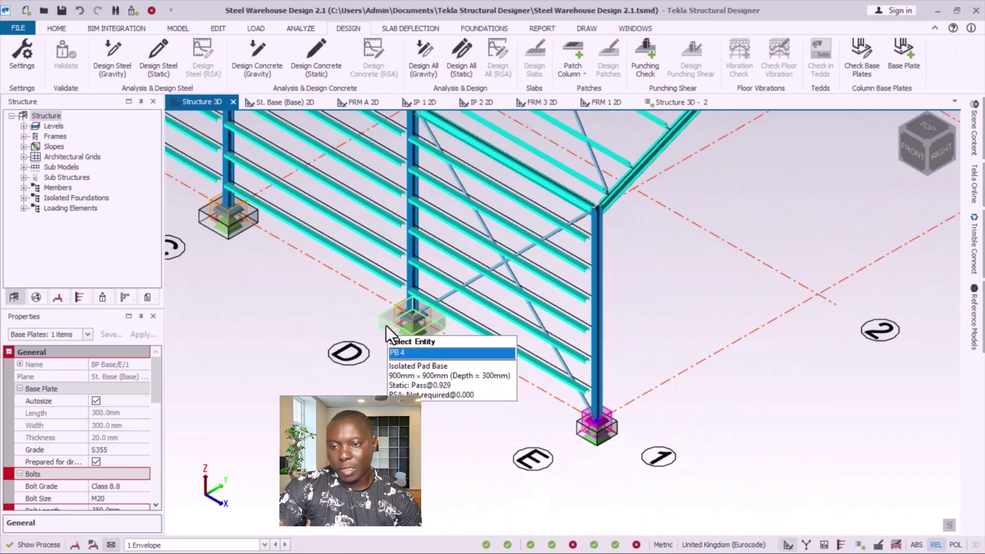
pyautogui.click(398, 338)
pyautogui.scroll(-5, 519, 441)
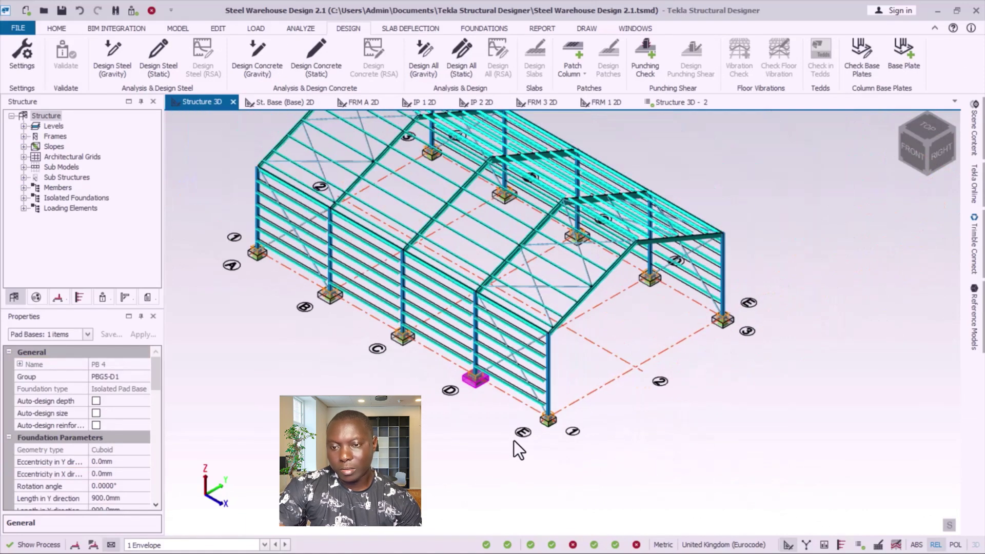
pyautogui.scroll(5, 482, 398)
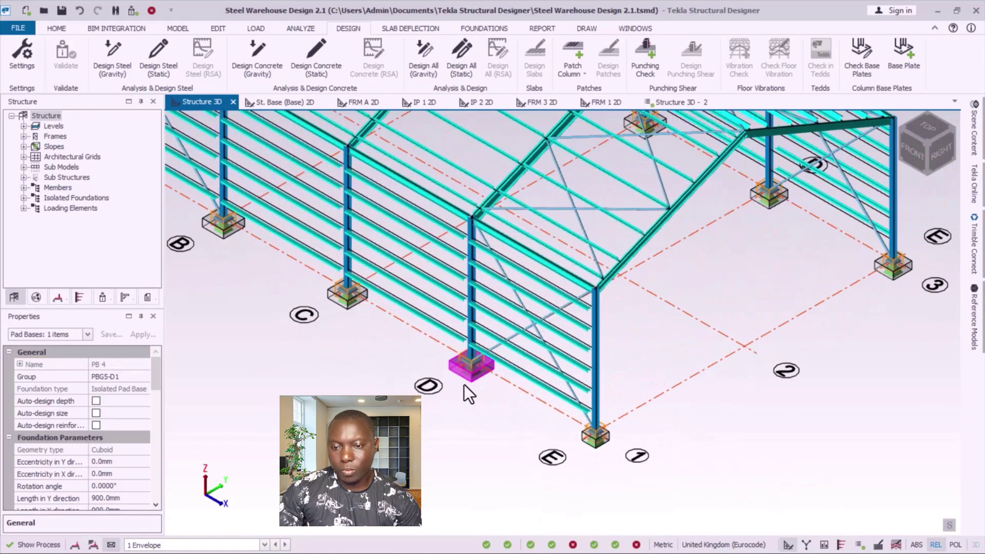
pyautogui.scroll(-1, 549, 409)
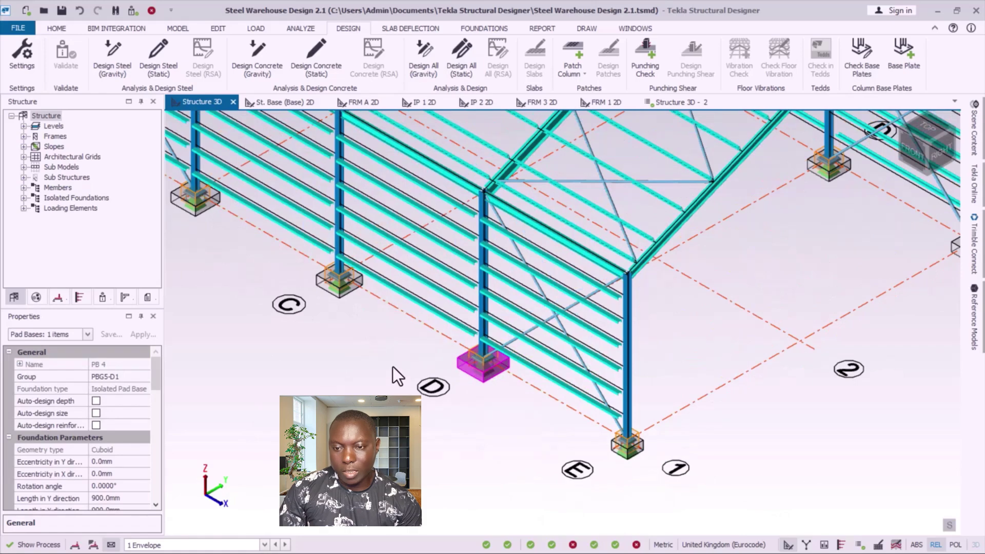
pyautogui.scroll(-3, 433, 343)
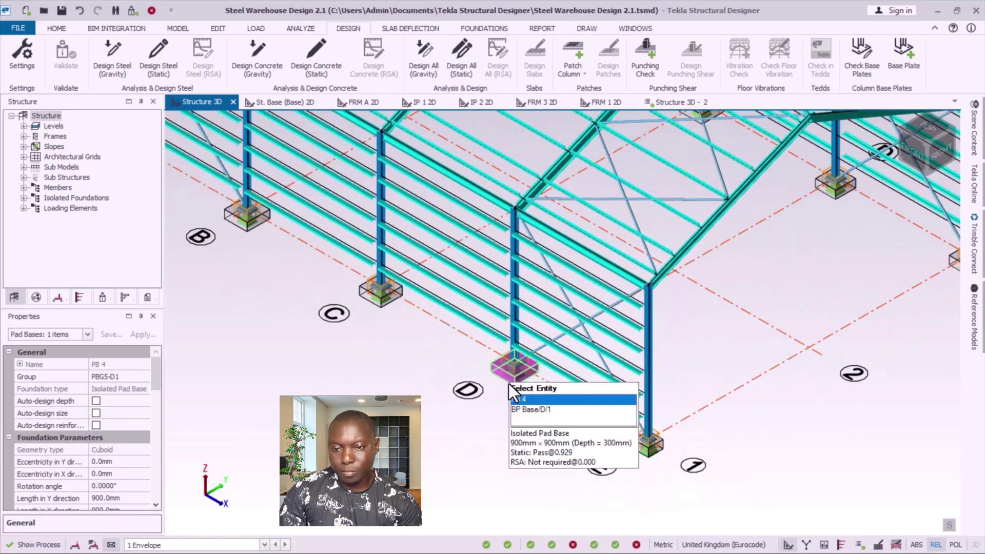
pyautogui.scroll(2, 509, 384)
pyautogui.scroll(-2, 457, 349)
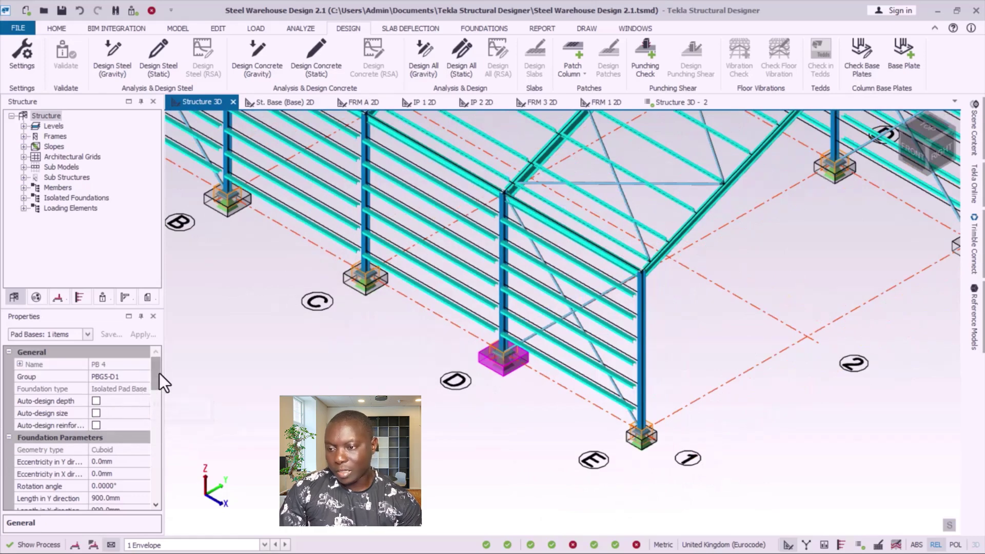
pyautogui.scroll(-3, 611, 414)
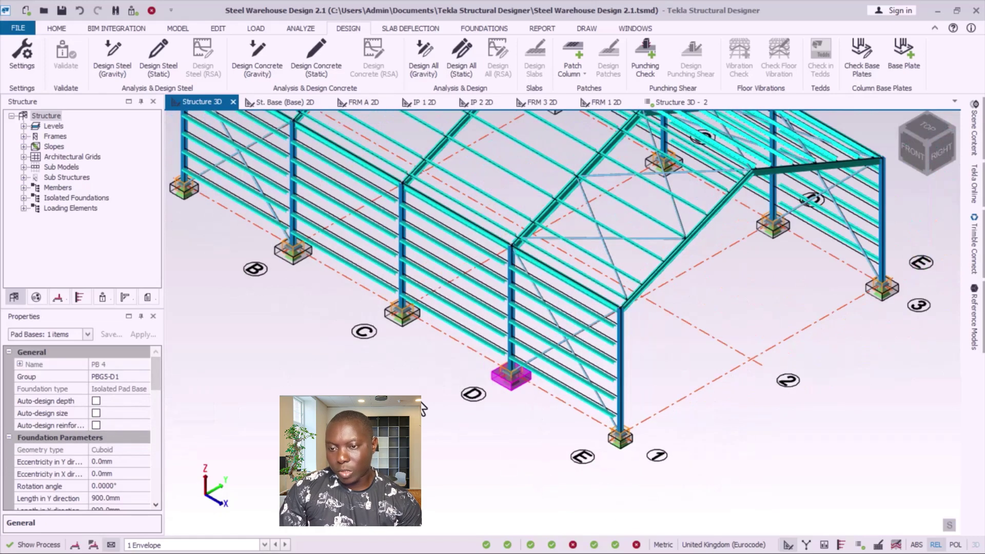
pyautogui.scroll(2, 482, 382)
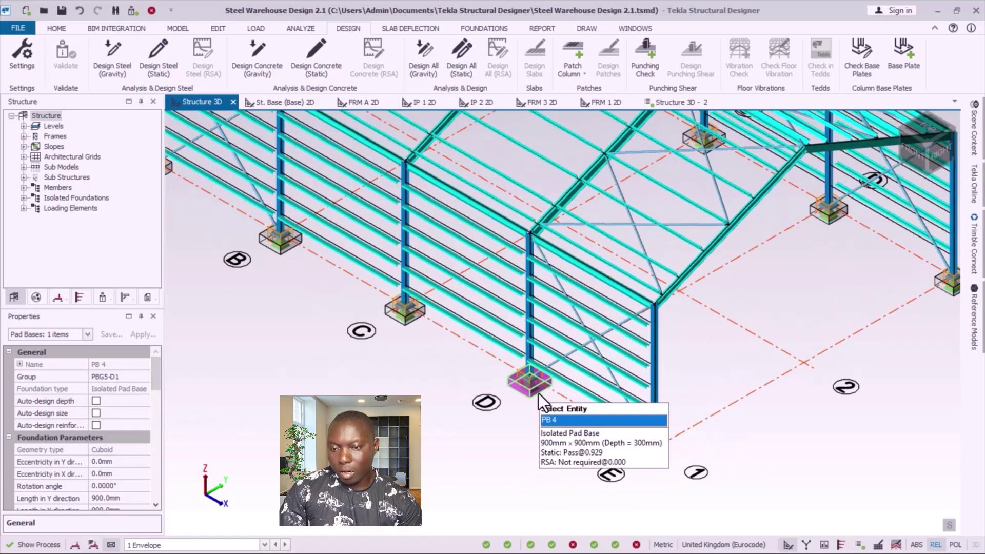
pyautogui.moveTo(416, 318)
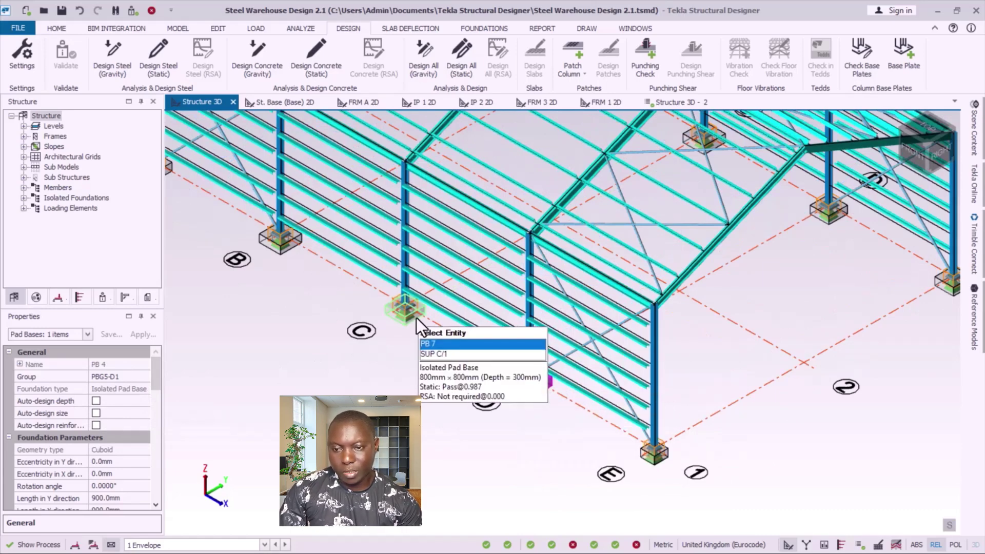
pyautogui.moveTo(287, 249)
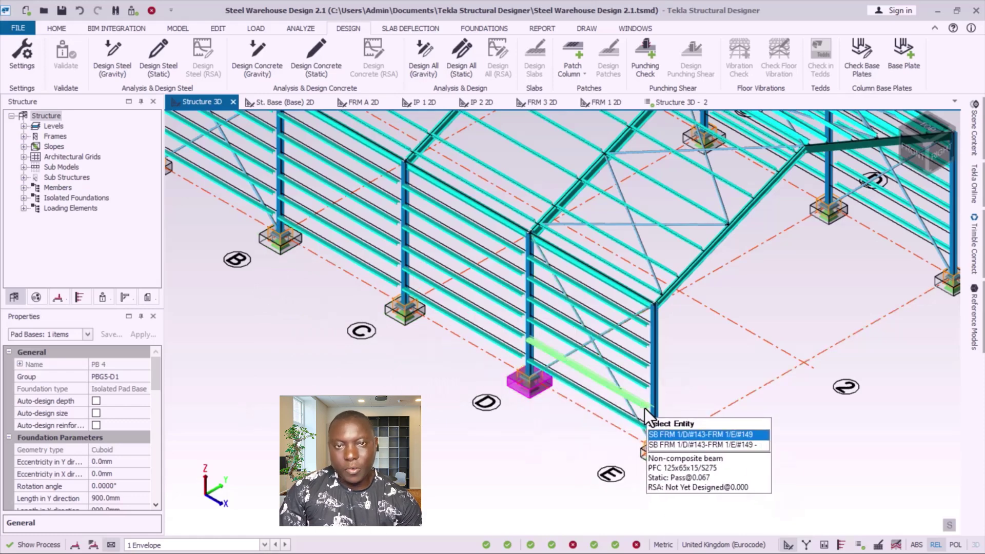
# Add the pad bases at E1, C1, B1 and A1 to the selection, covering all five along grid line 1.
pyautogui.scroll(-3, 378, 358)
pyautogui.scroll(-3, 515, 362)
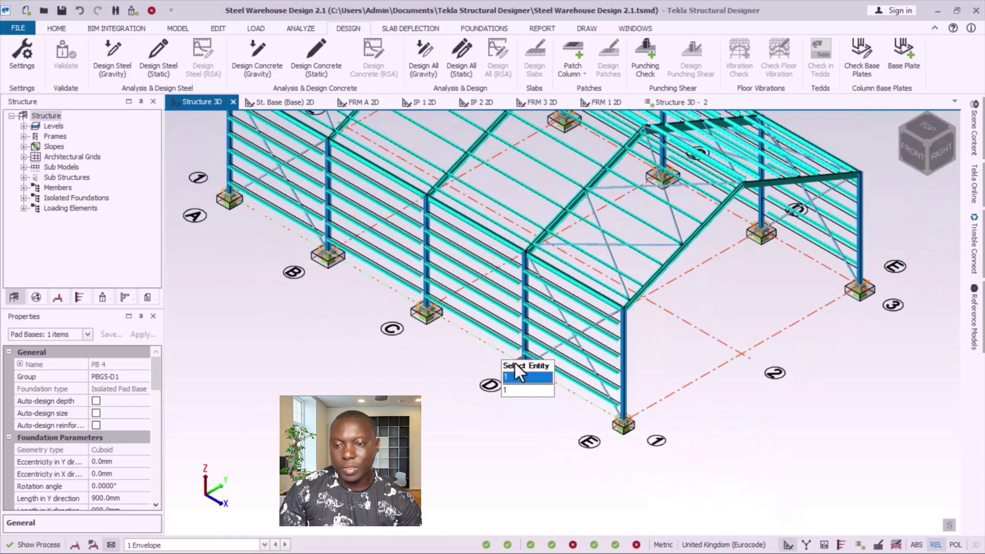
pyautogui.scroll(3, 574, 403)
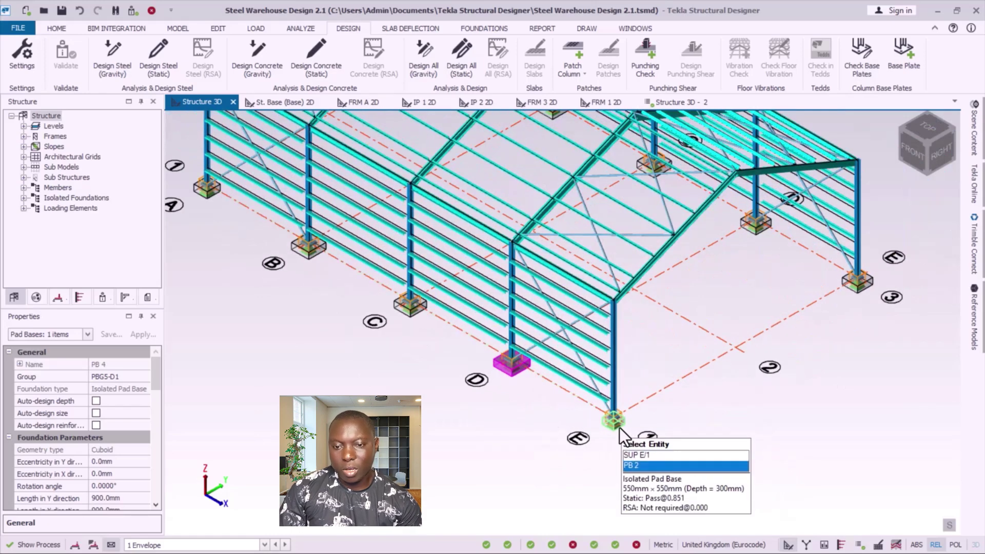
pyautogui.click(619, 429)
pyautogui.click(510, 378)
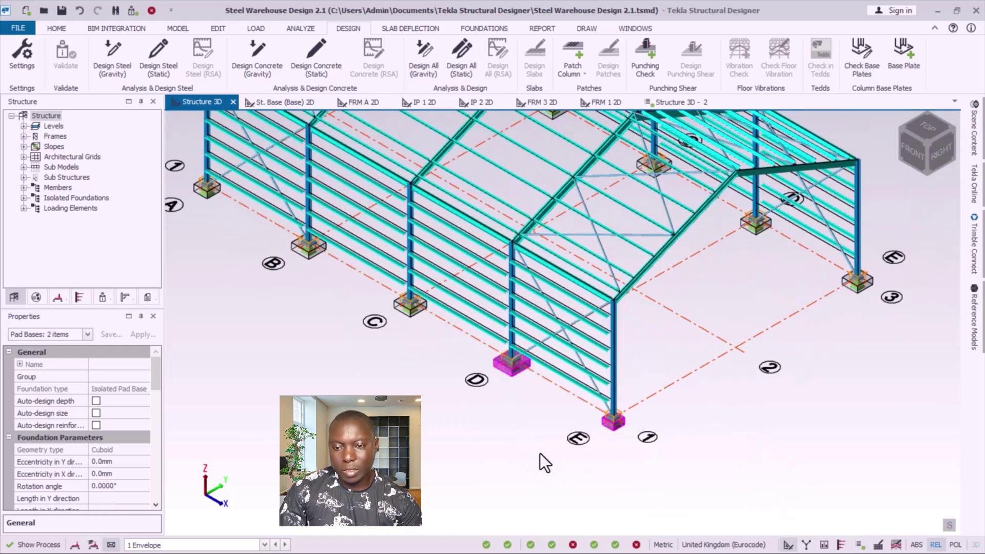
pyautogui.click(408, 314)
pyautogui.click(304, 264)
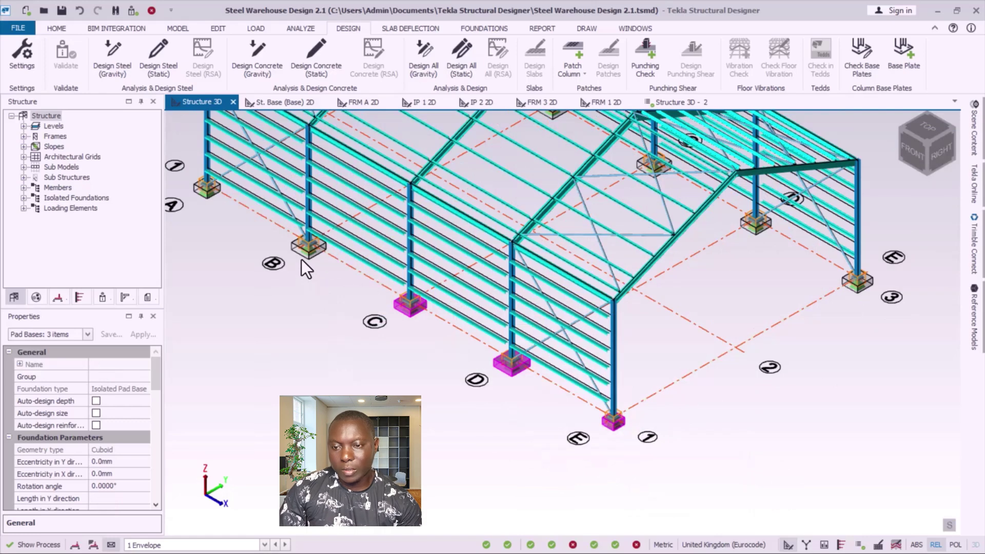
pyautogui.click(209, 202)
pyautogui.scroll(-1, 521, 354)
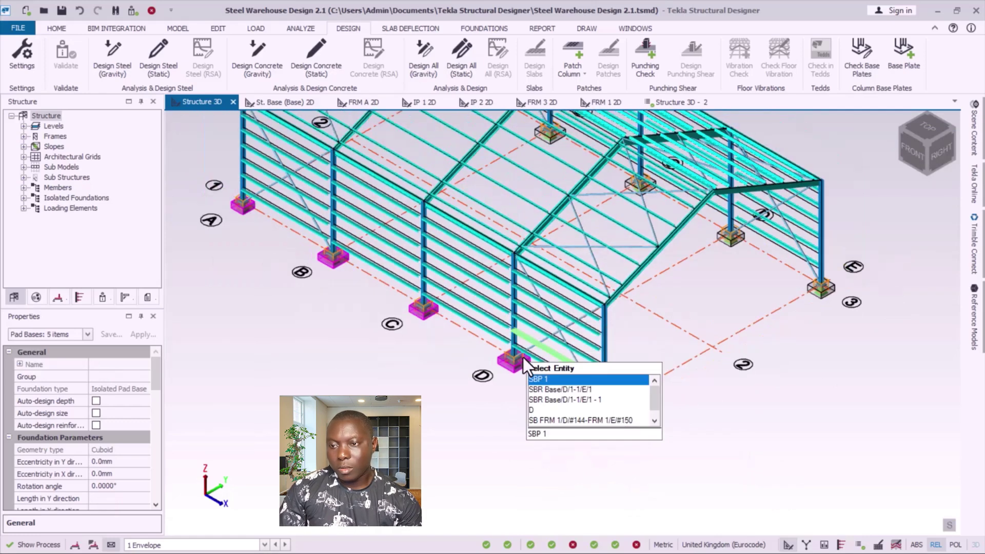
# Add the five pad bases along grid line 3 to the selection.
pyautogui.moveTo(654, 387); pyautogui.dragTo(770, 373, button='middle')
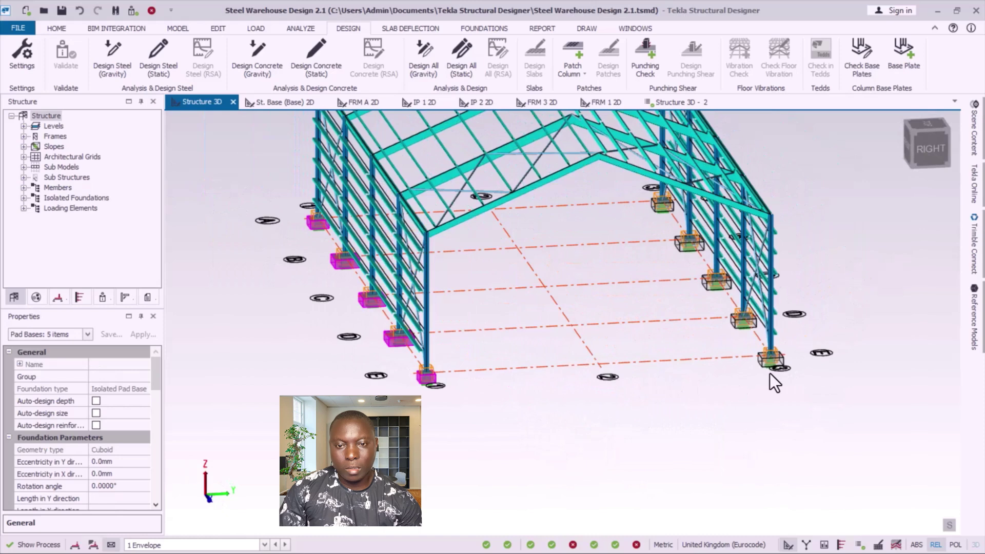
pyautogui.click(739, 322)
pyautogui.click(714, 289)
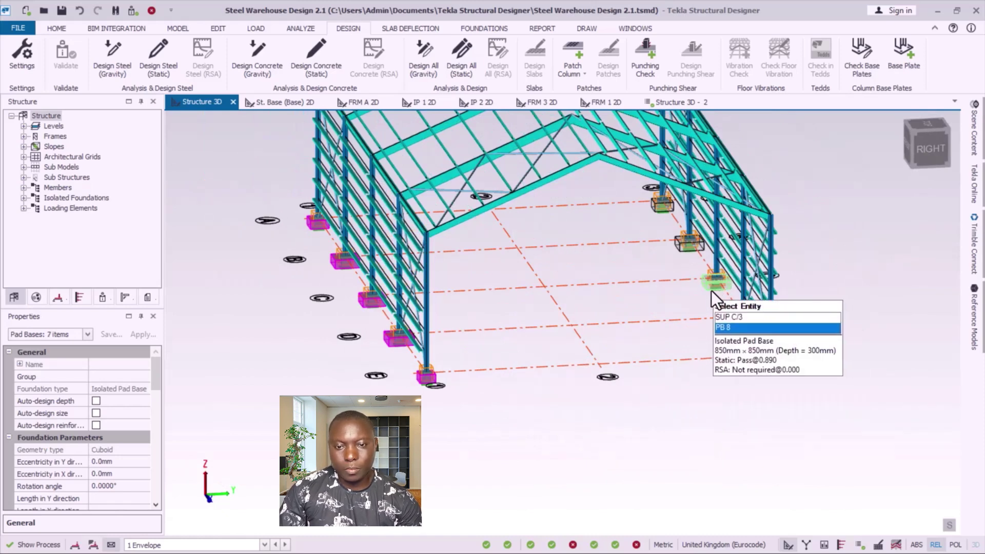
pyautogui.click(682, 244)
pyautogui.click(657, 213)
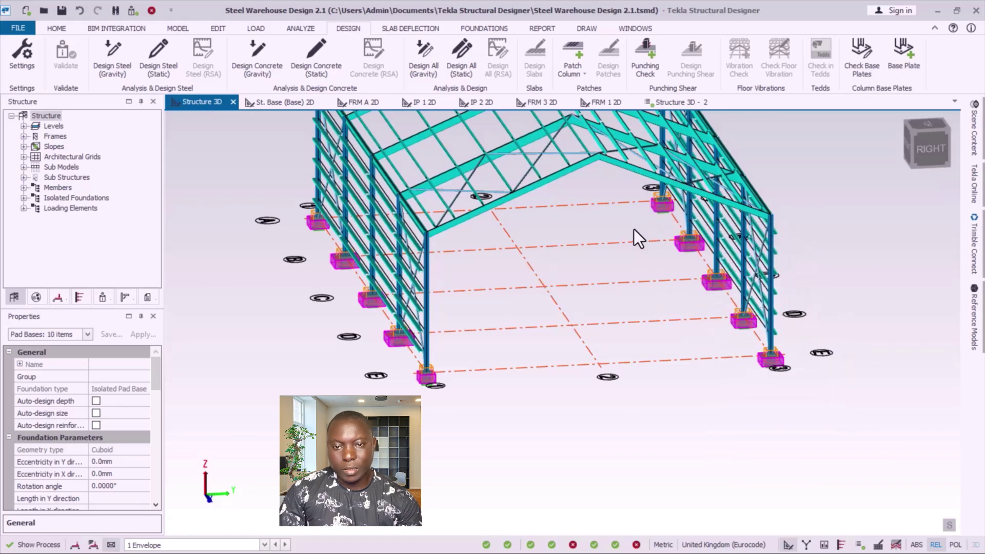
# Set the depth of the ten selected pad bases along grid lines 1 and 3 to 400 mm.
pyautogui.moveTo(570, 347); pyautogui.dragTo(382, 344, button='middle')
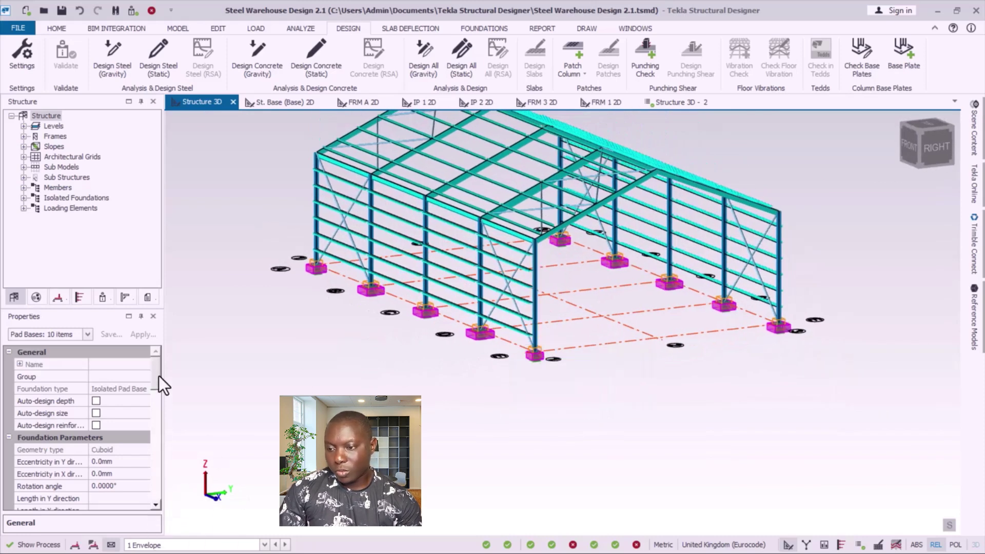
pyautogui.moveTo(159, 376); pyautogui.dragTo(157, 399)
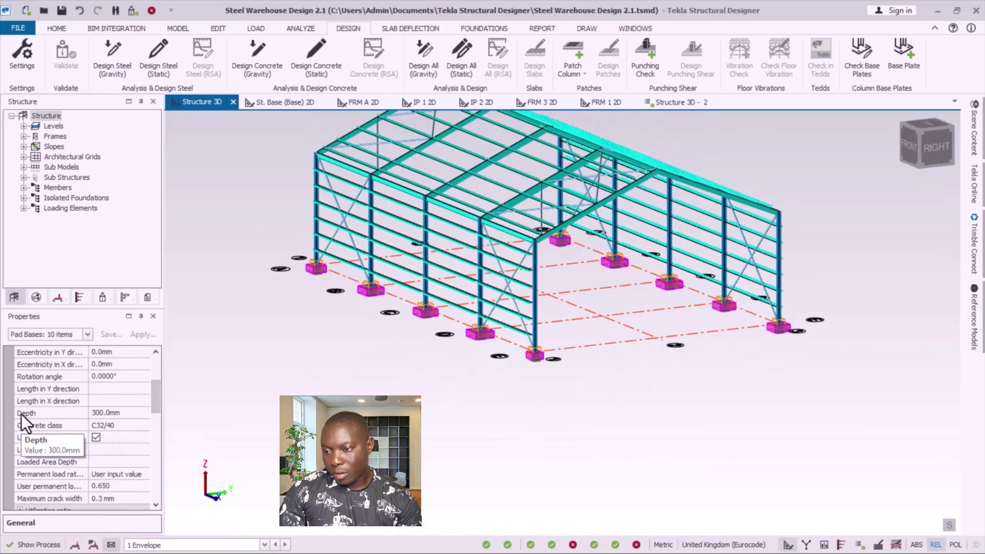
pyautogui.click(105, 413)
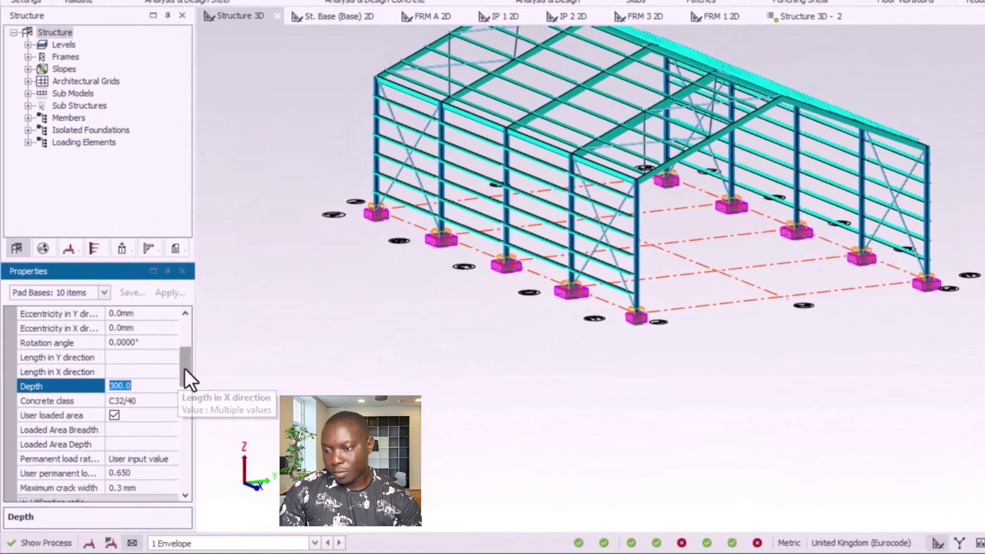
pyautogui.moveTo(154, 406); pyautogui.dragTo(156, 379)
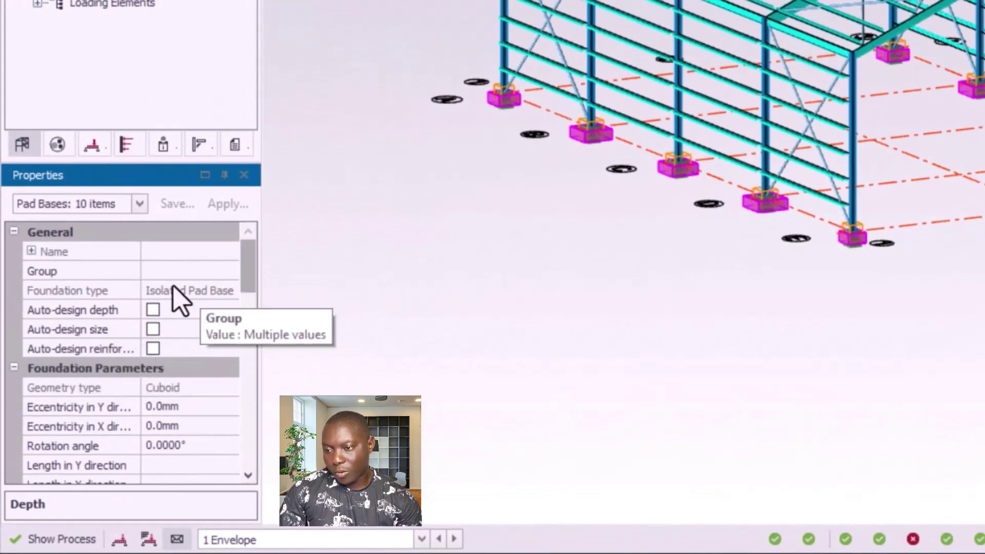
pyautogui.moveTo(250, 272); pyautogui.dragTo(256, 328)
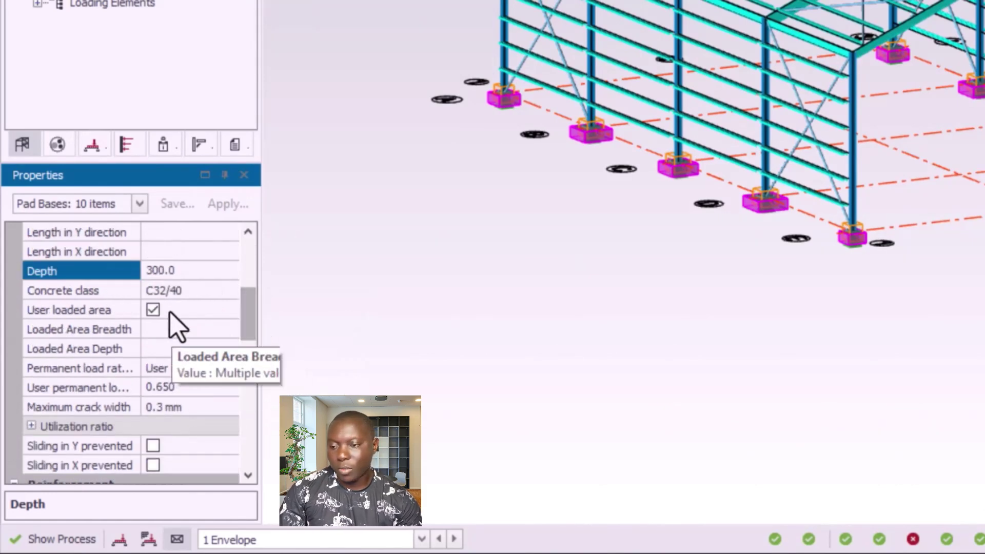
pyautogui.click(184, 268)
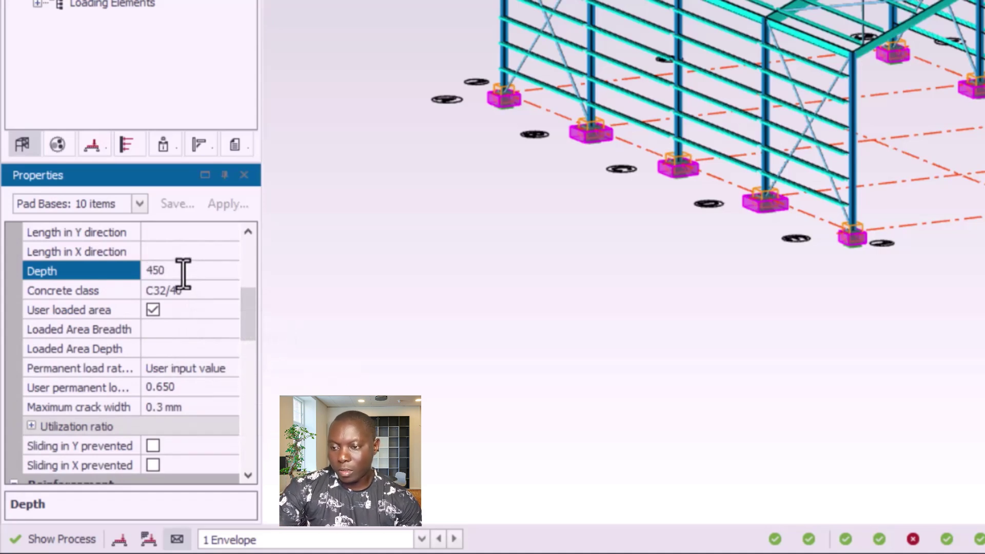
pyautogui.write('450')
pyautogui.moveTo(184, 272); pyautogui.dragTo(132, 278)
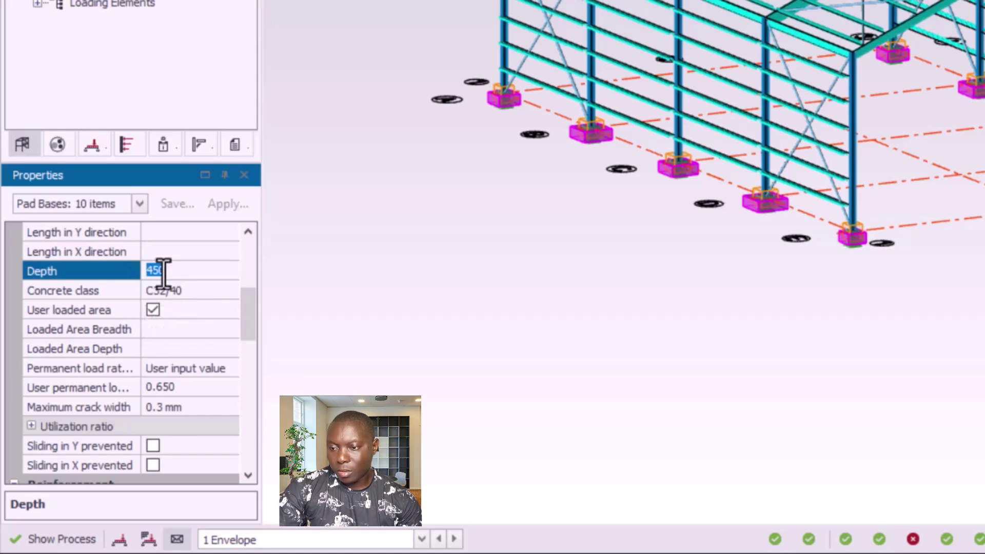
pyautogui.write('400')
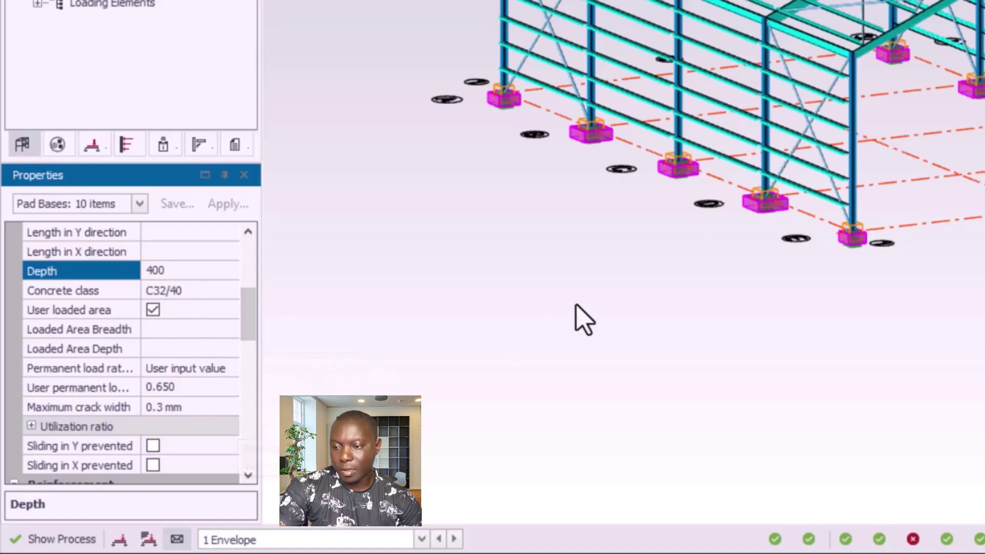
pyautogui.click(799, 293)
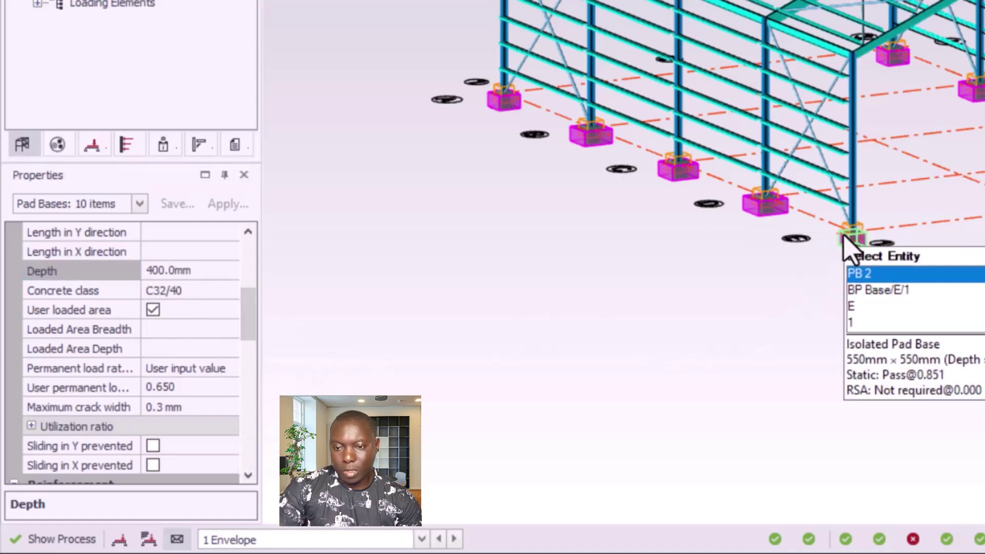
# Select the base plate at grid D1 and examine how it and its neighbour at E1 sit in the deepened pad bases.
pyautogui.scroll(2, 854, 244)
pyautogui.scroll(-3, 852, 308)
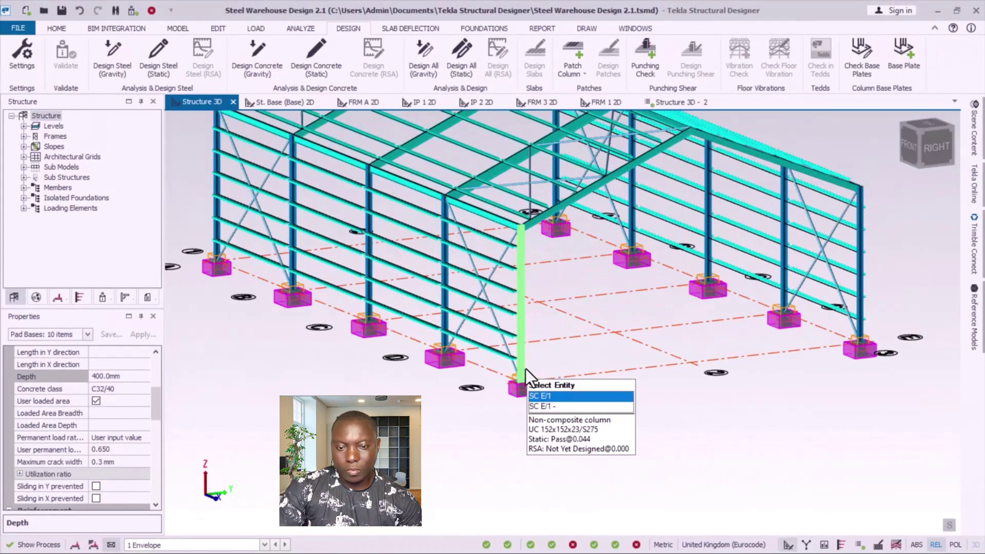
pyautogui.scroll(5, 524, 380)
pyautogui.moveTo(354, 288)
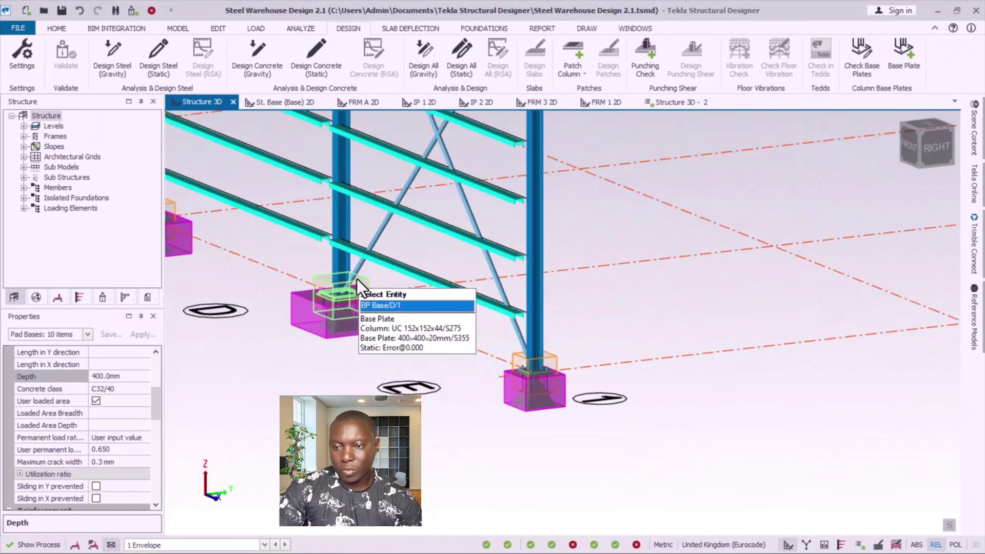
pyautogui.click(360, 305)
pyautogui.scroll(-2, 565, 456)
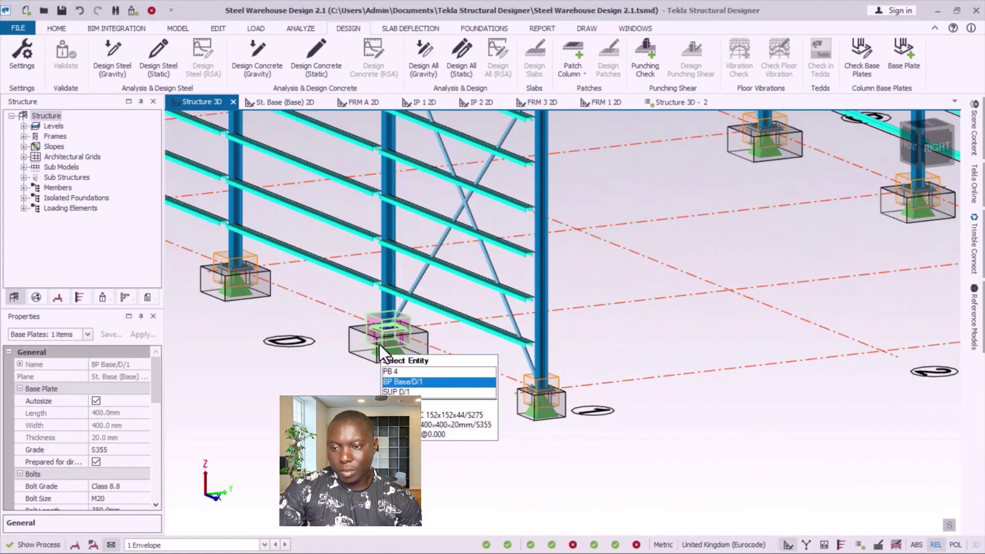
pyautogui.scroll(1, 436, 313)
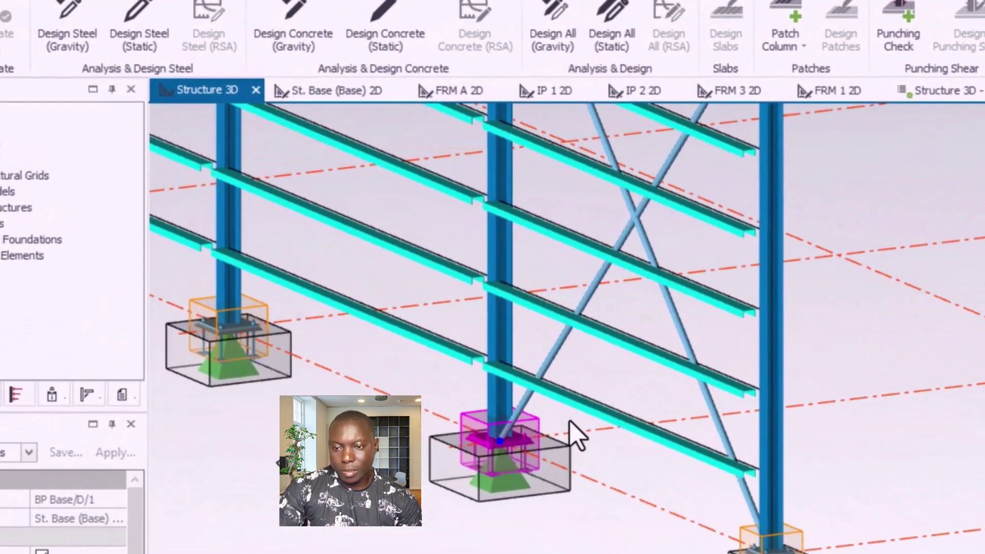
pyautogui.rightClick(459, 340)
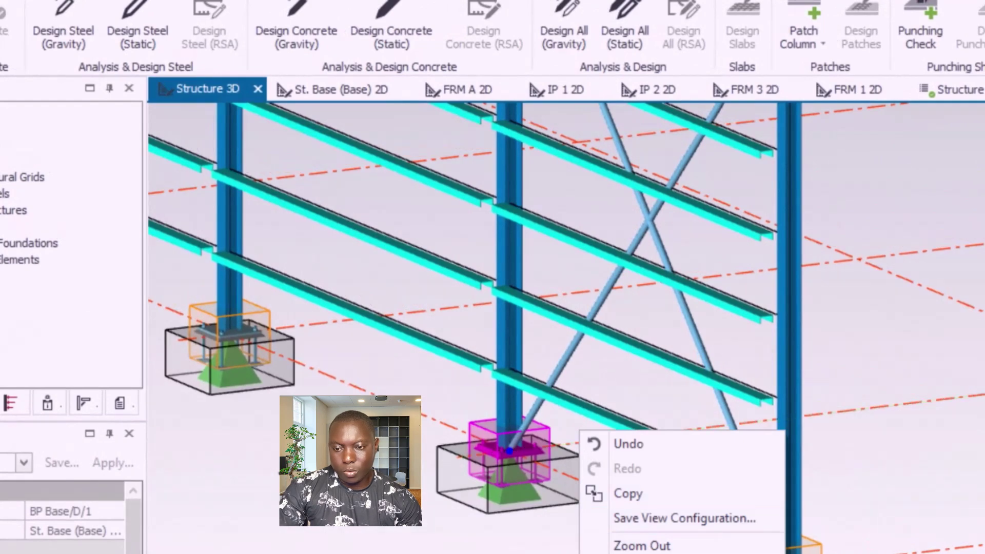
pyautogui.scroll(2, 847, 539)
pyautogui.scroll(3, 848, 540)
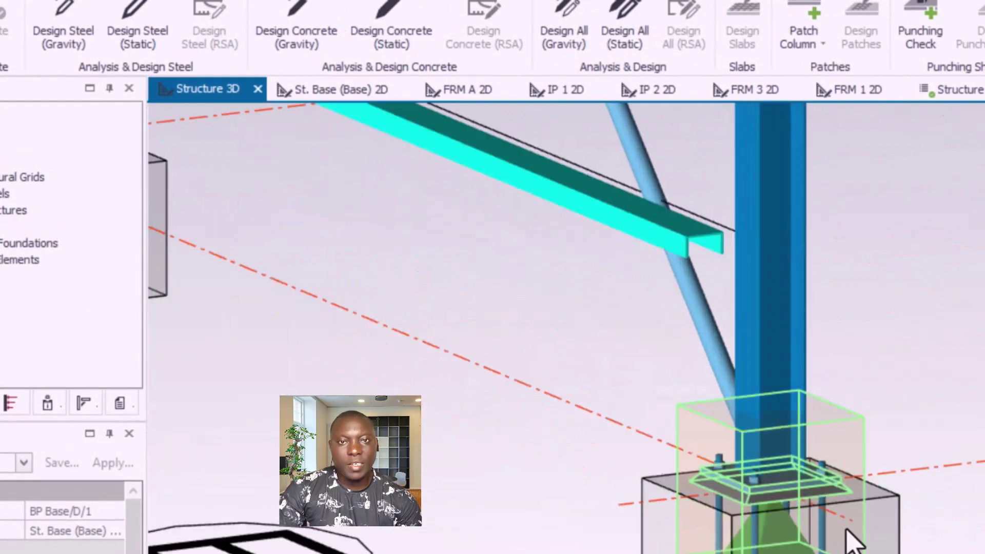
# Review the bolt and bolt layout properties of the base plate at grid E1 and set its anchor plate length to 300 mm.
pyautogui.click(825, 485)
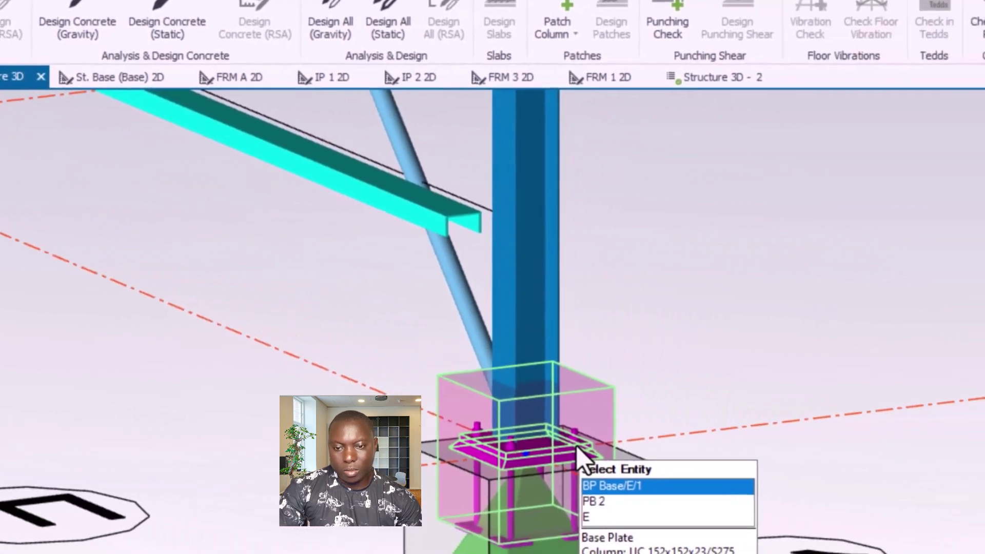
pyautogui.rightClick(826, 487)
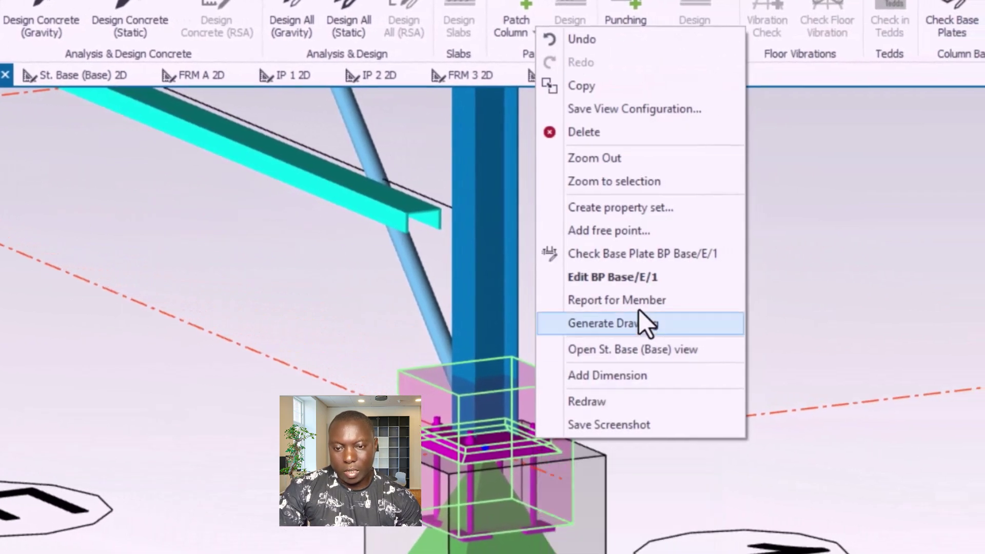
pyautogui.click(645, 281)
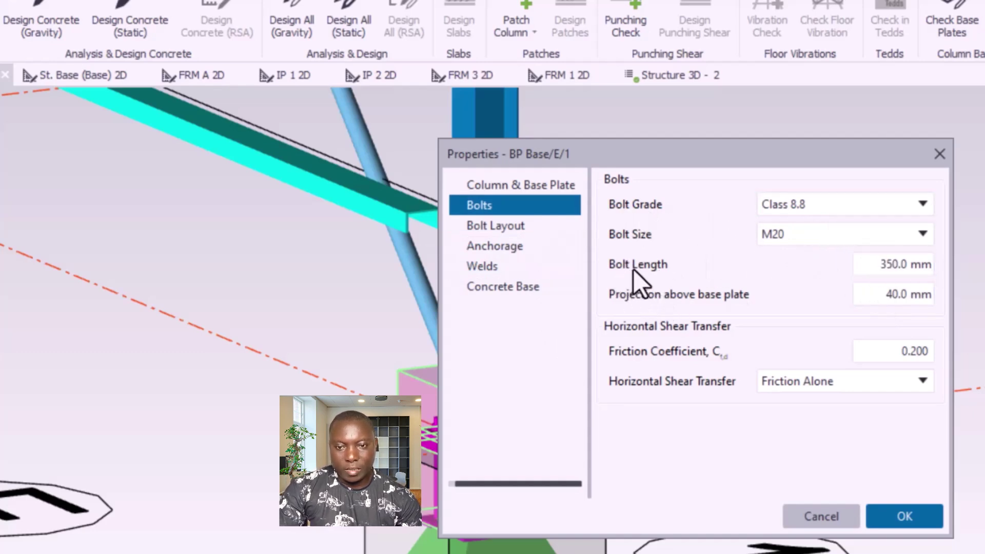
pyautogui.click(488, 232)
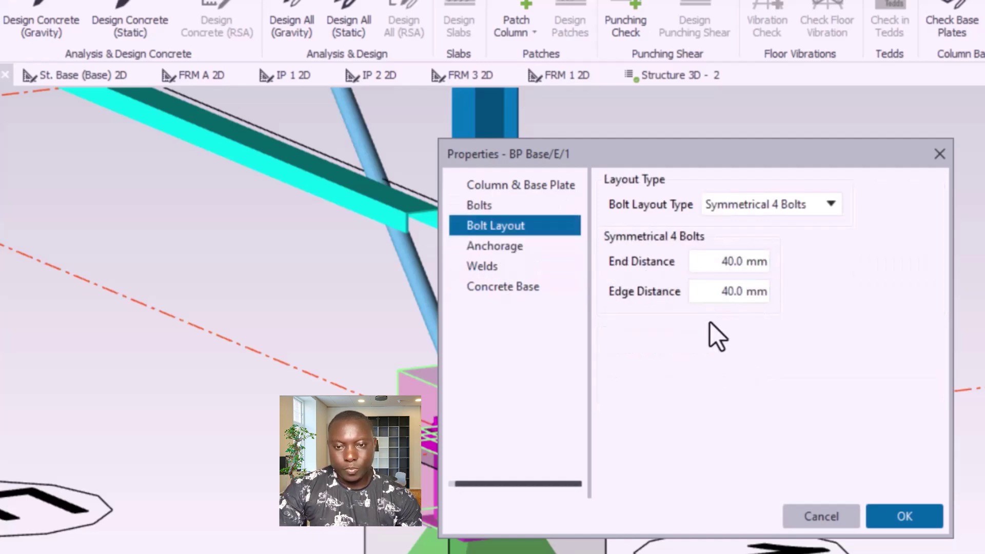
pyautogui.click(508, 246)
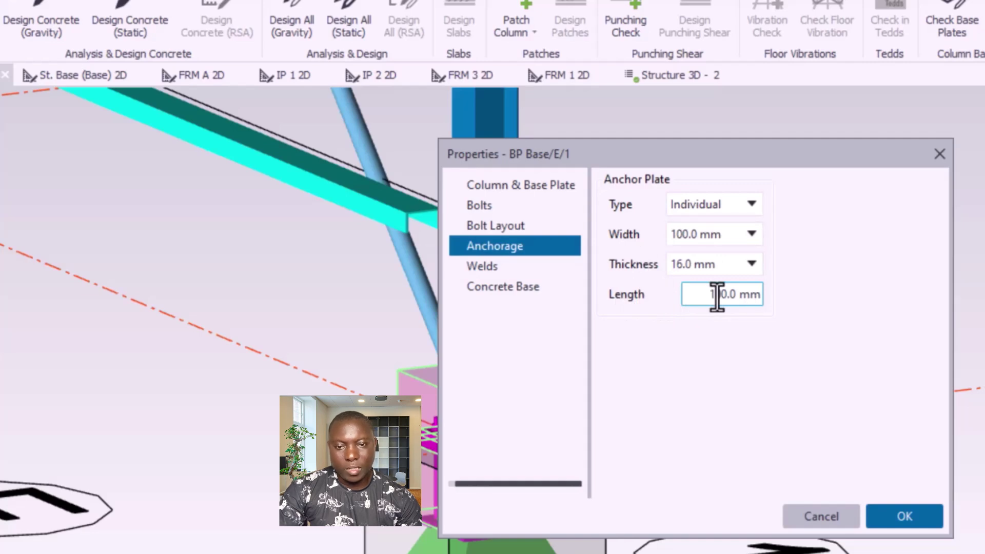
pyautogui.moveTo(719, 295); pyautogui.dragTo(707, 297)
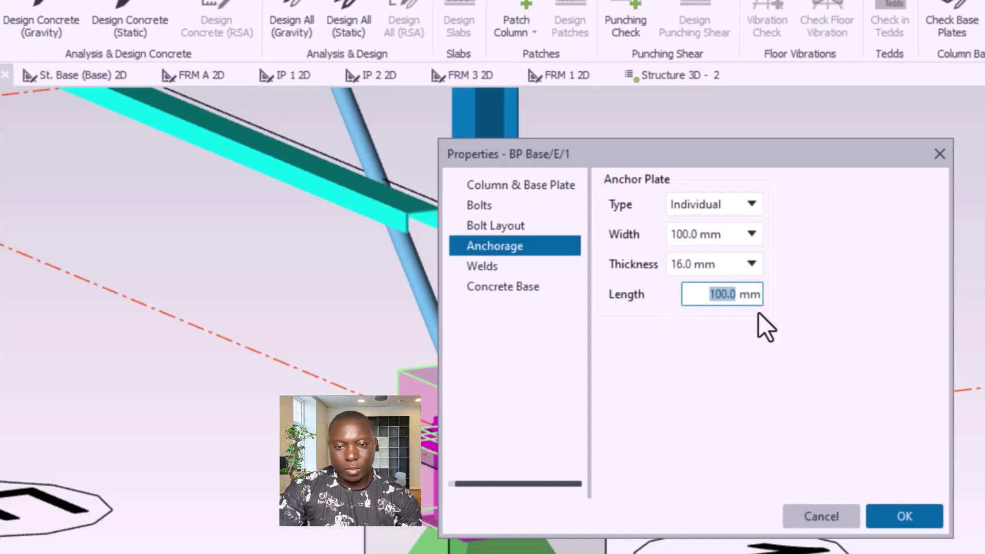
pyautogui.write('300')
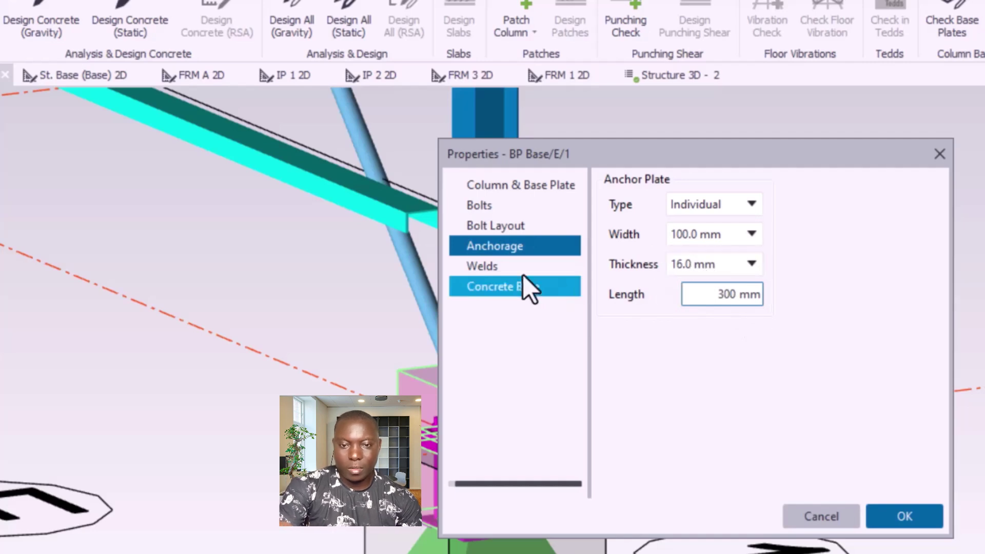
# Check the E1 base plate's weld and concrete base settings, then accept the property changes and inspect its anchor plates in the model.
pyautogui.click(501, 265)
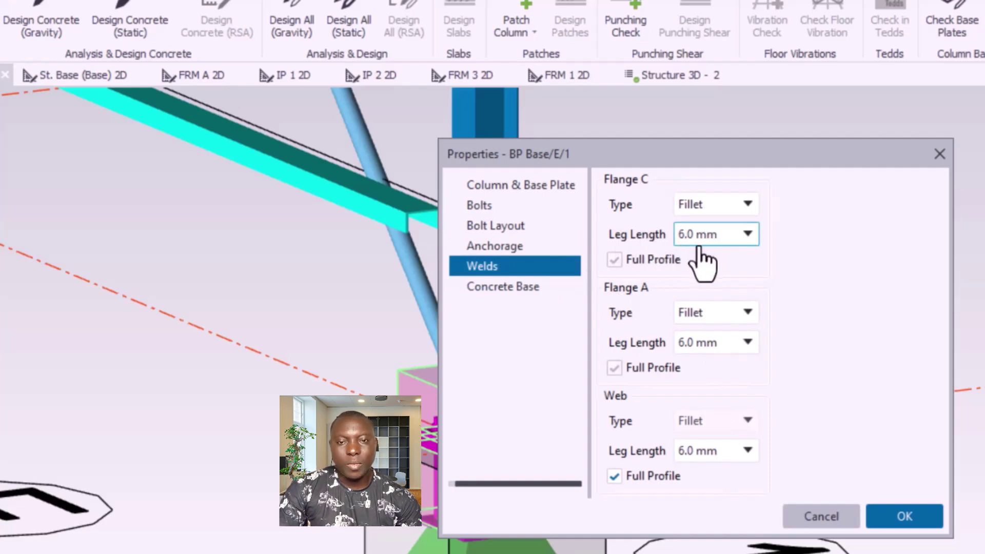
pyautogui.click(487, 287)
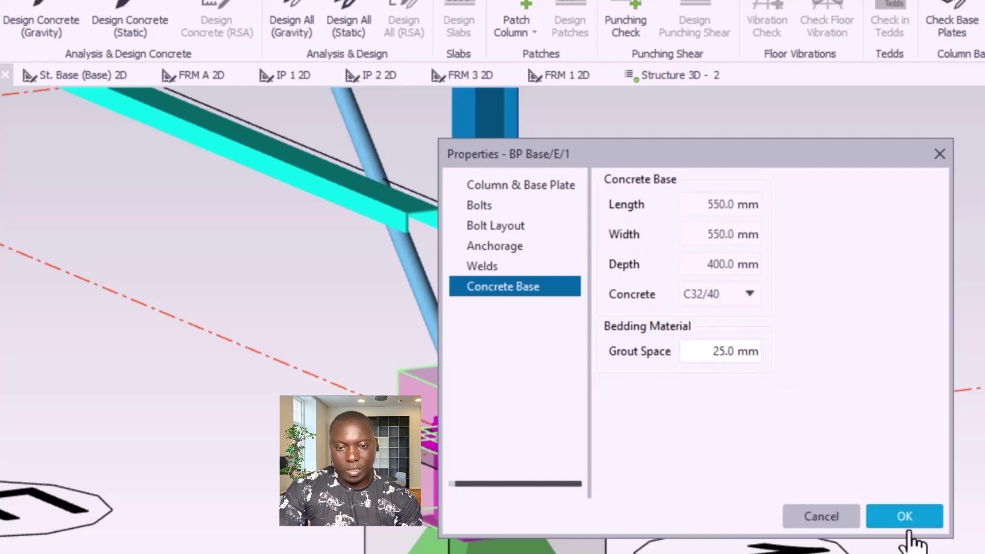
pyautogui.click(904, 517)
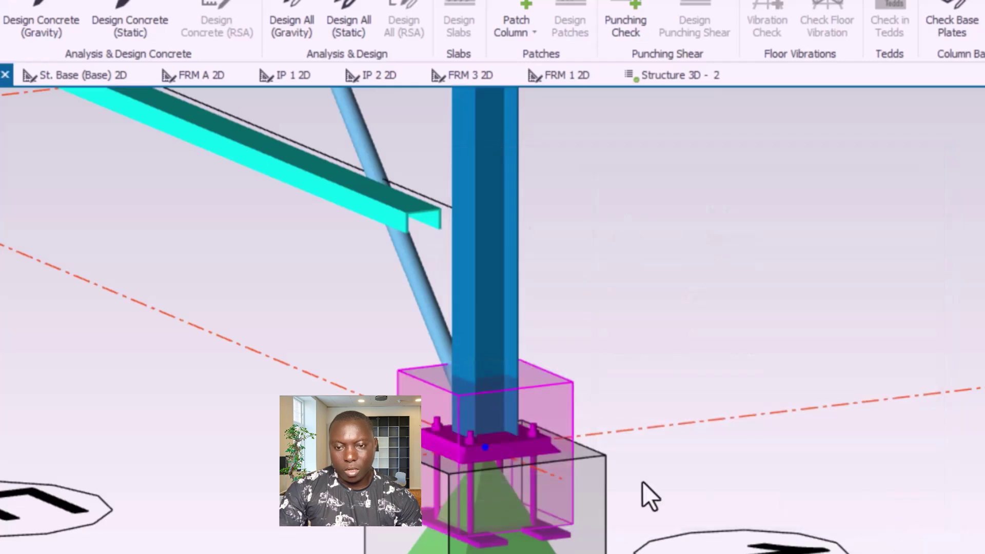
pyautogui.scroll(2, 581, 513)
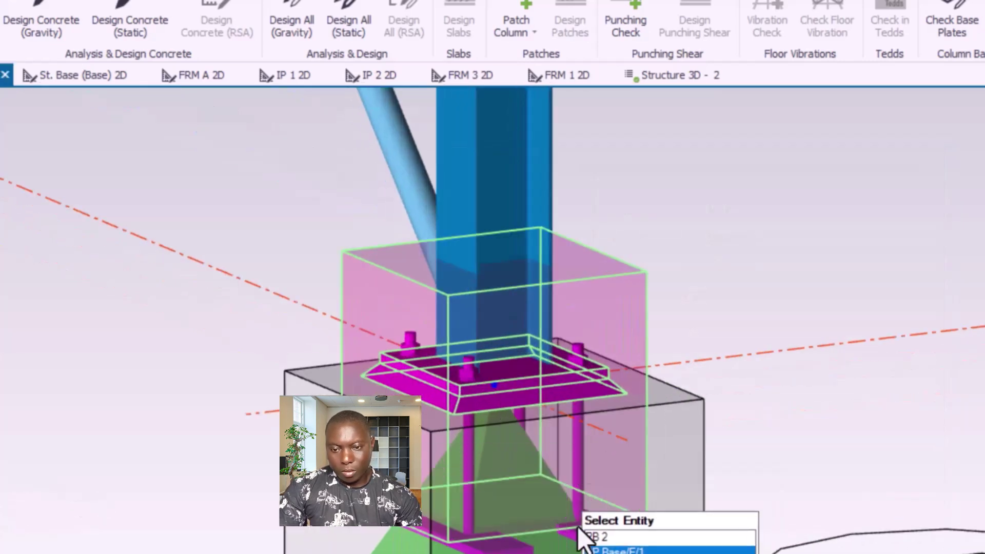
pyautogui.click(583, 523)
pyautogui.scroll(-5, 784, 500)
# Edit the properties of the base plate at grid D1 and set its anchor plate length to 300 mm.
pyautogui.scroll(2, 233, 409)
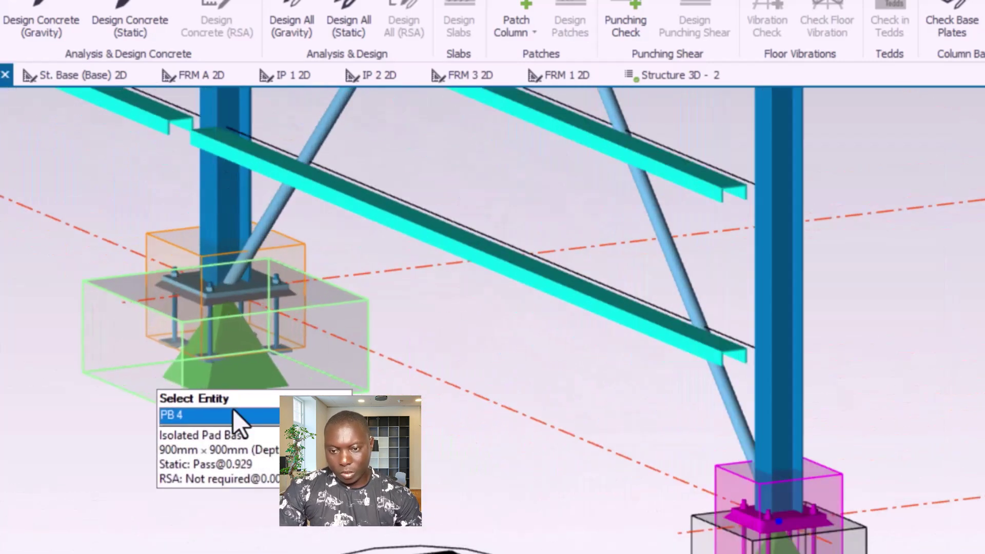
pyautogui.scroll(2, 249, 303)
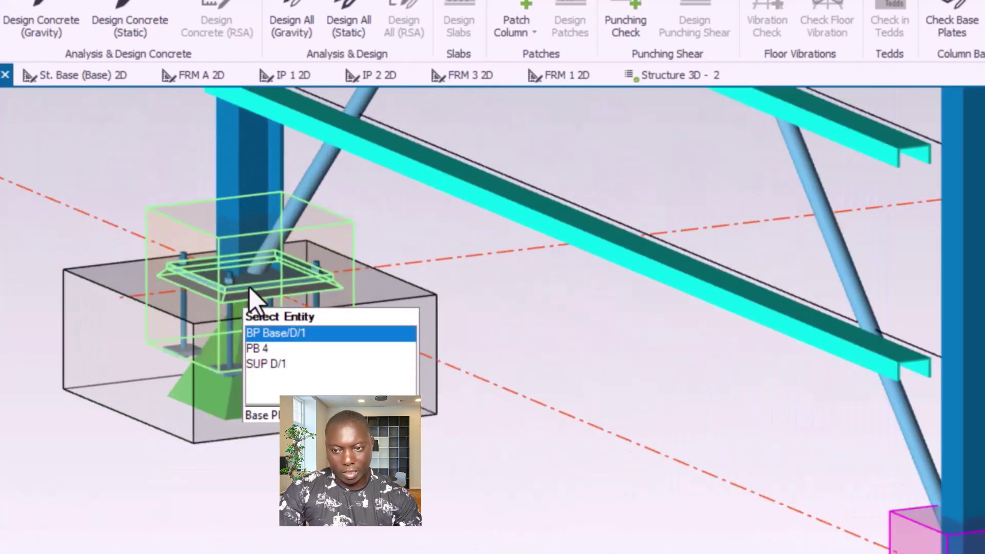
pyautogui.press('Down')
pyautogui.rightClick(251, 284)
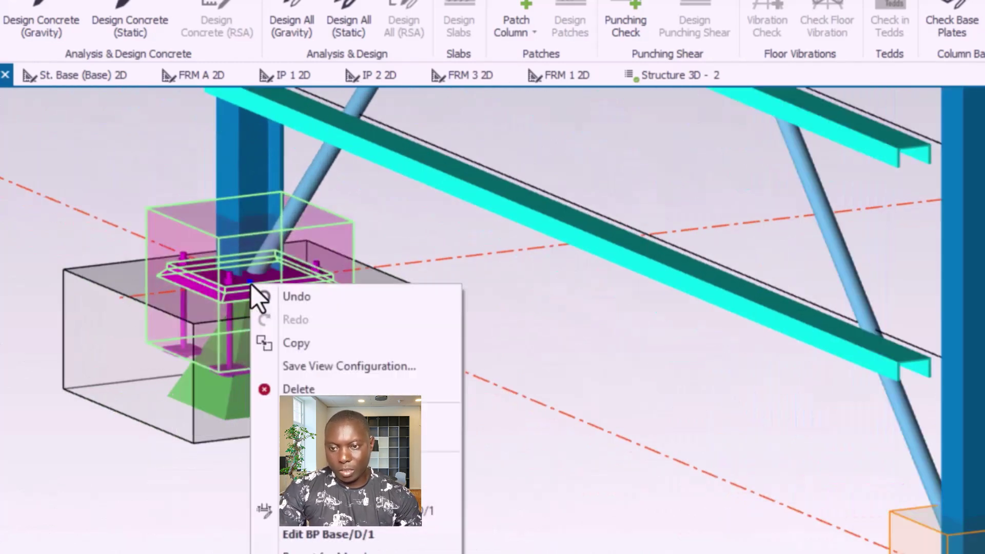
pyautogui.click(308, 534)
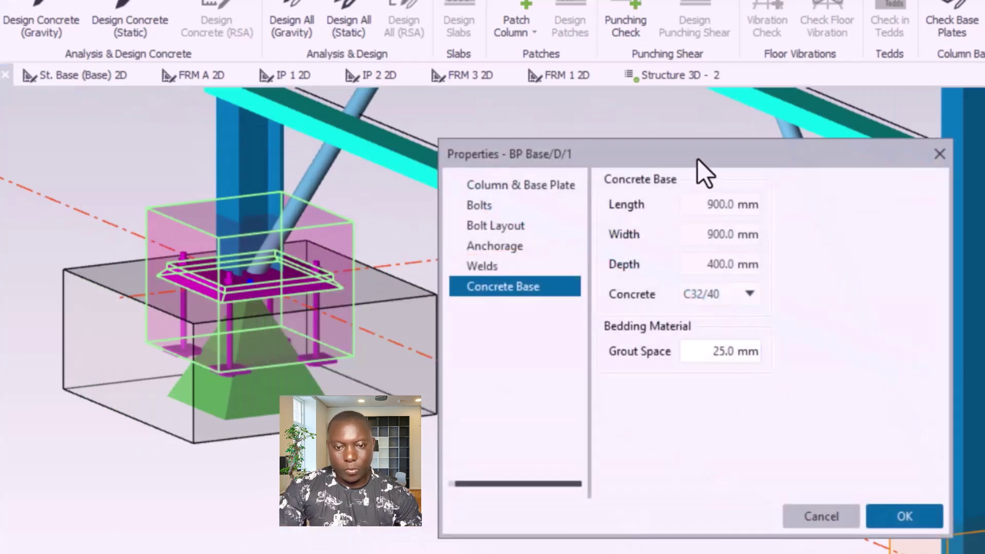
pyautogui.moveTo(698, 158); pyautogui.dragTo(666, 147)
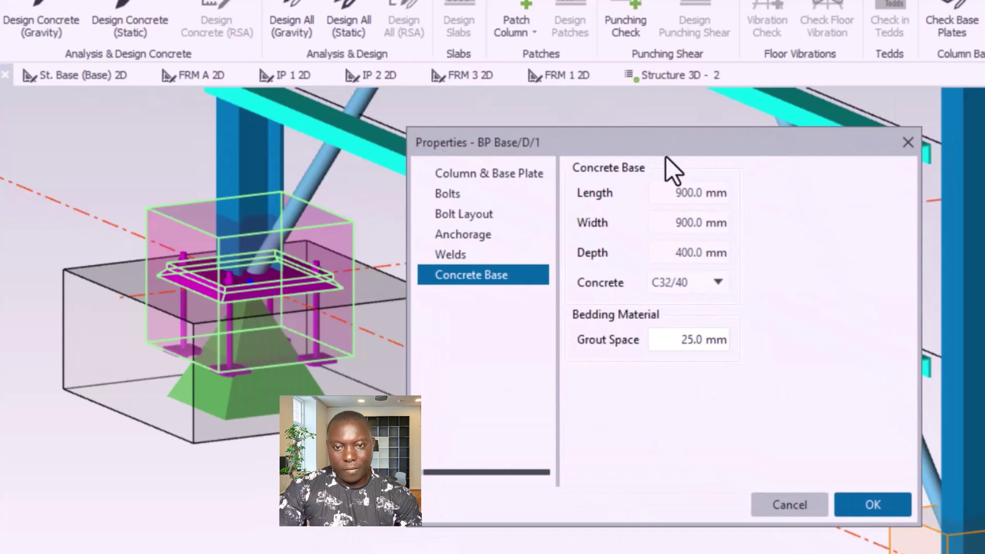
pyautogui.click(456, 200)
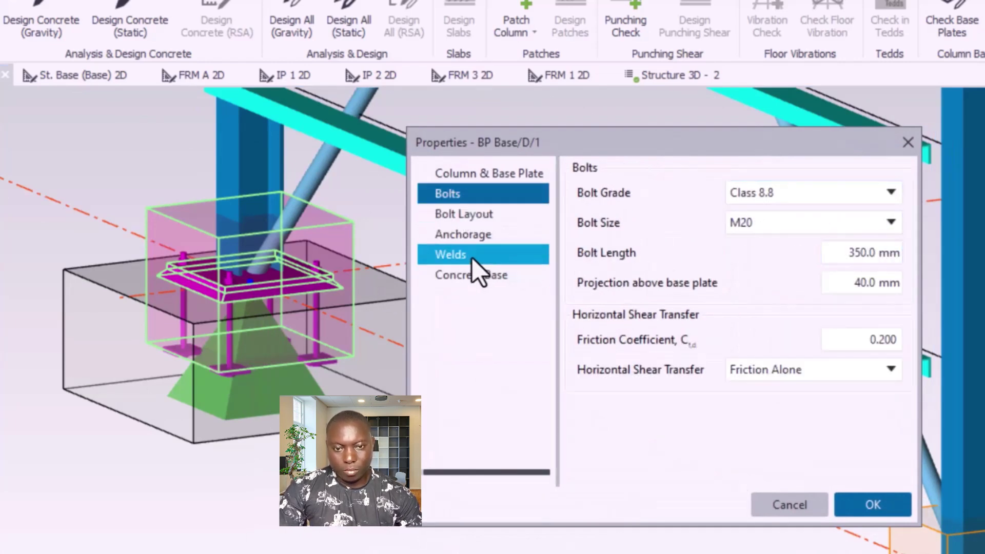
pyautogui.click(462, 241)
pyautogui.click(680, 279)
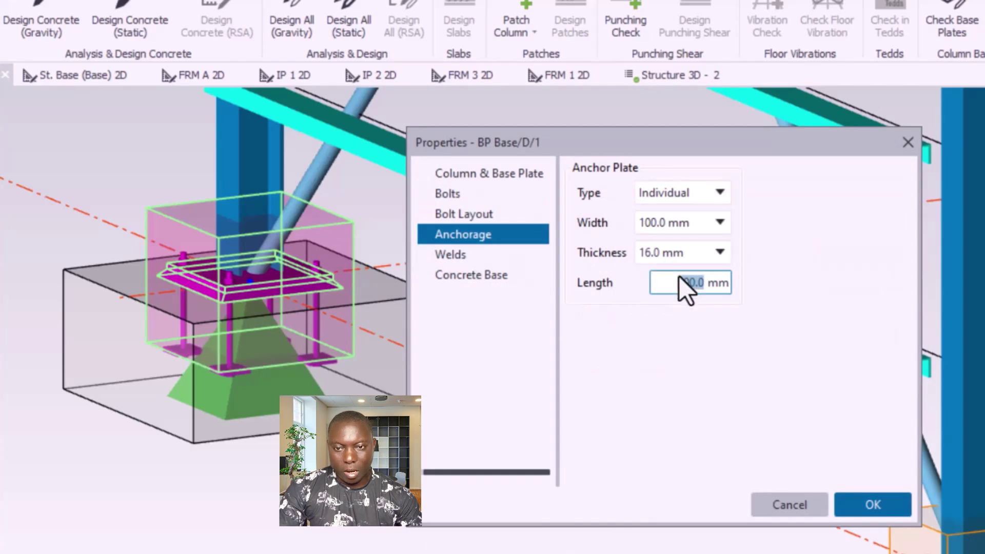
pyautogui.doubleClick(681, 282)
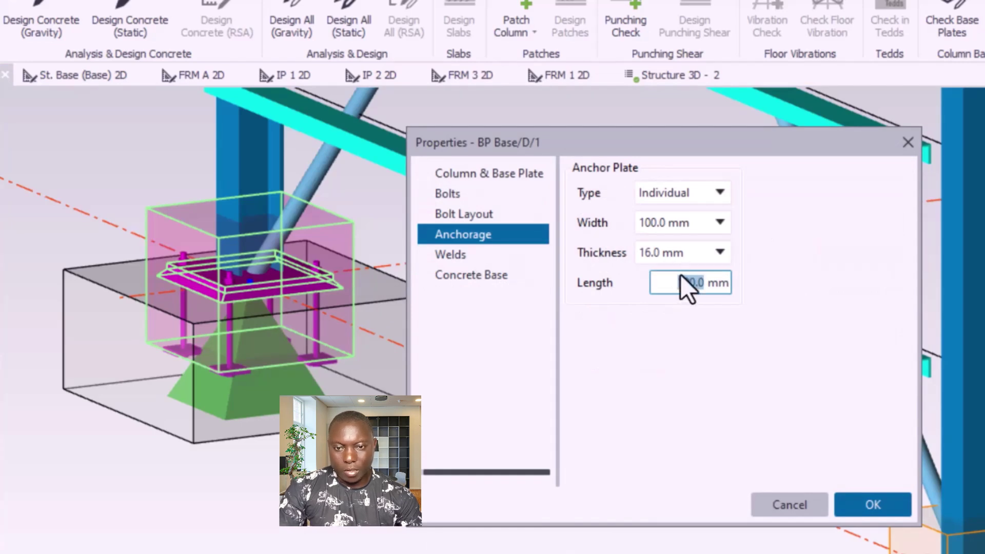
pyautogui.write('300')
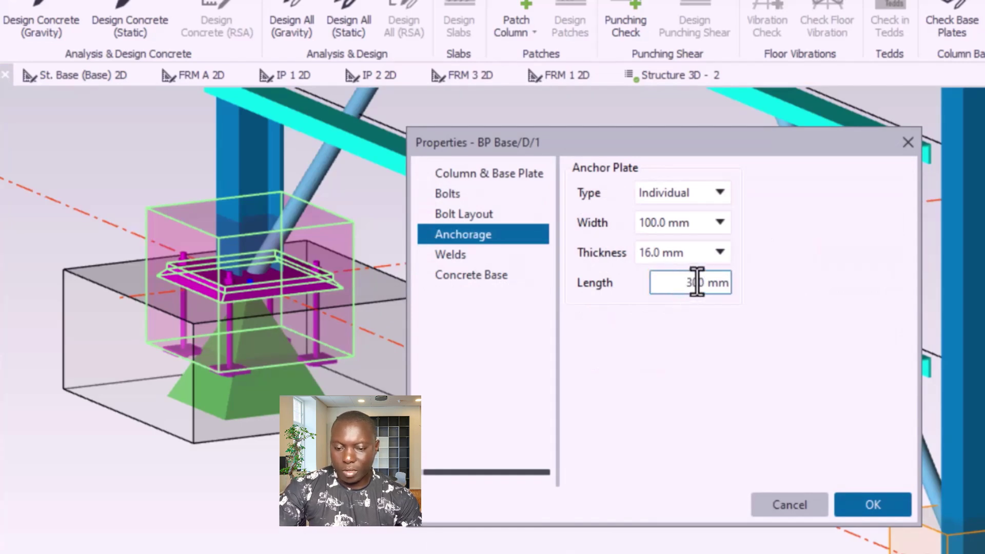
# Check the D1 base plate's weld and concrete base settings, and accept the property changes.
pyautogui.click(486, 260)
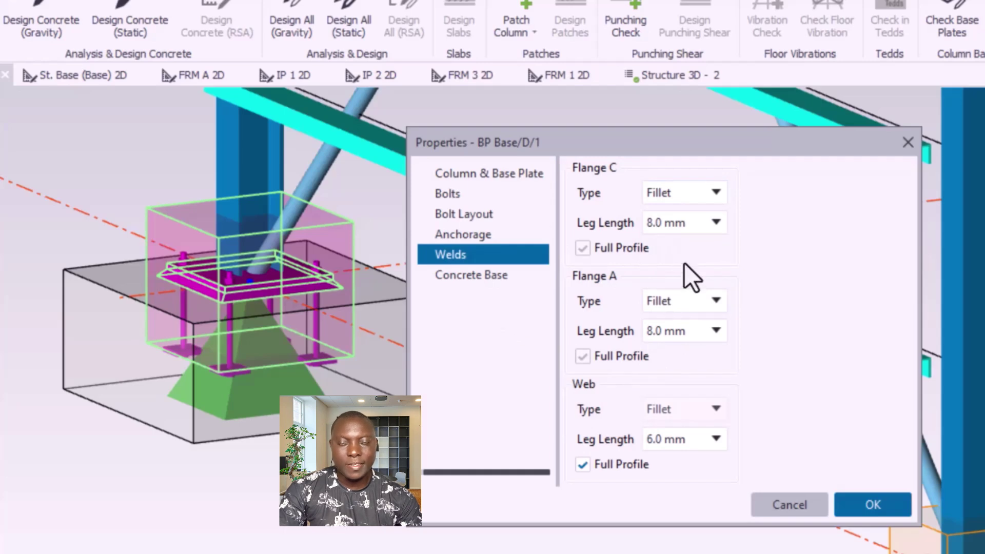
pyautogui.click(462, 274)
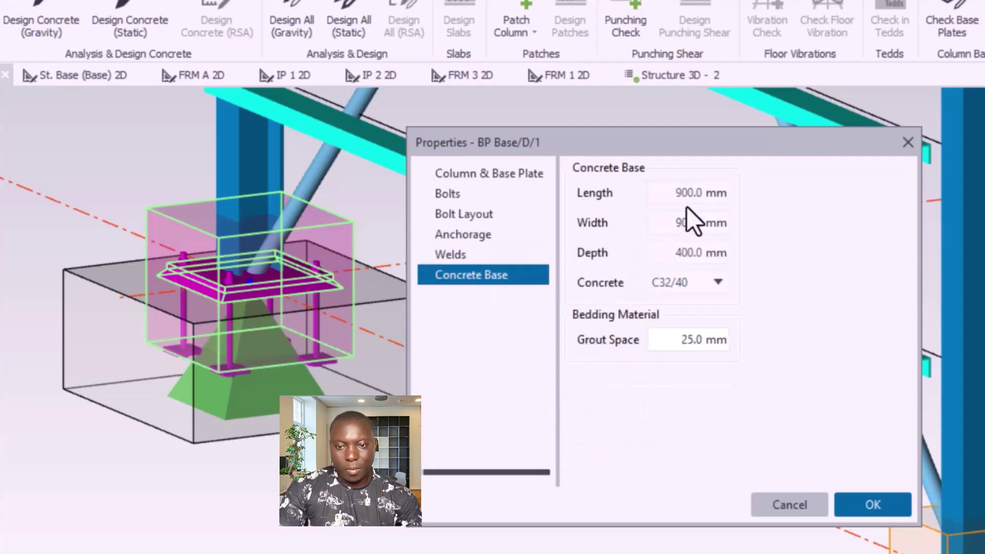
pyautogui.click(860, 508)
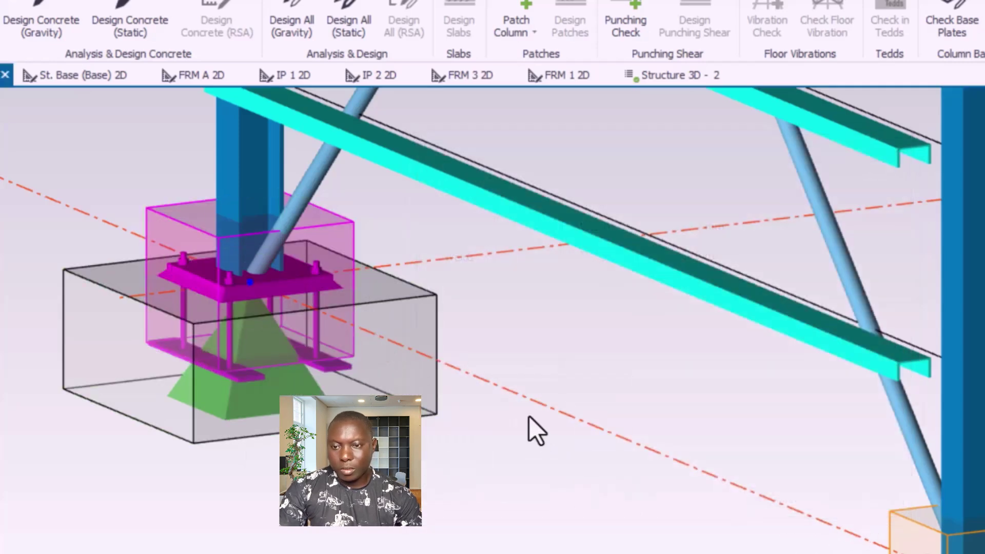
# Edit the properties of the base plate at grid C1 and set its anchor plate length to 300 mm.
pyautogui.scroll(2, 529, 417)
pyautogui.scroll(-5, 685, 531)
pyautogui.scroll(5, 595, 521)
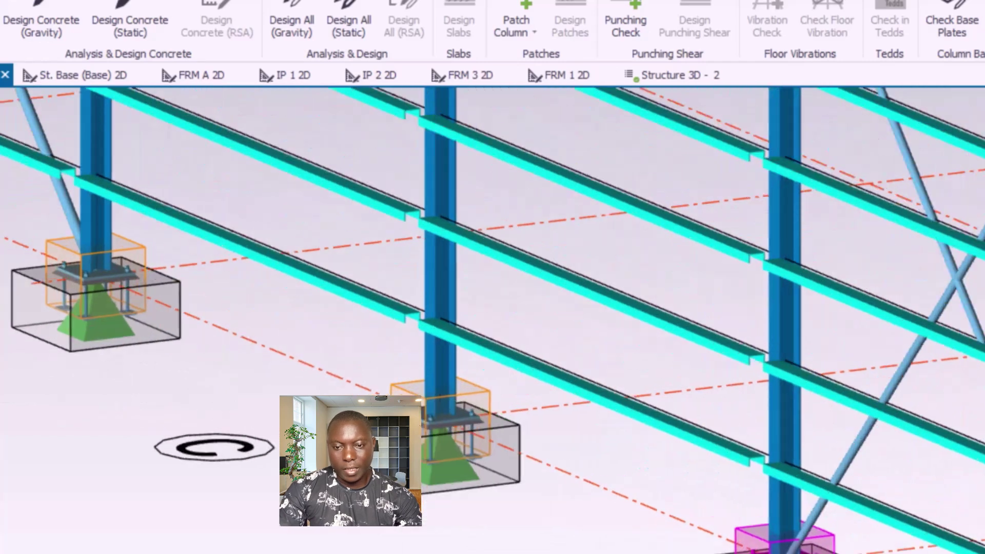
pyautogui.scroll(2, 587, 507)
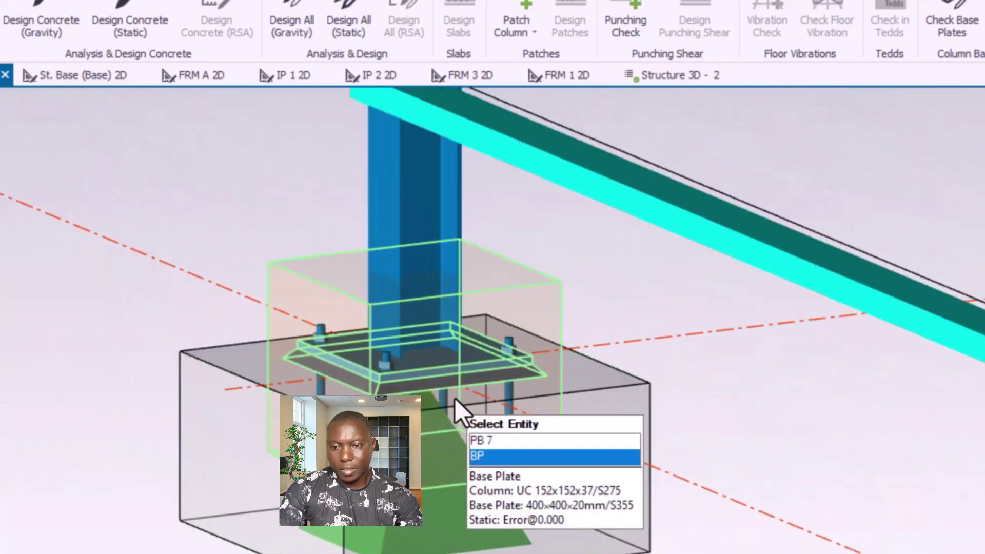
pyautogui.rightClick(430, 379)
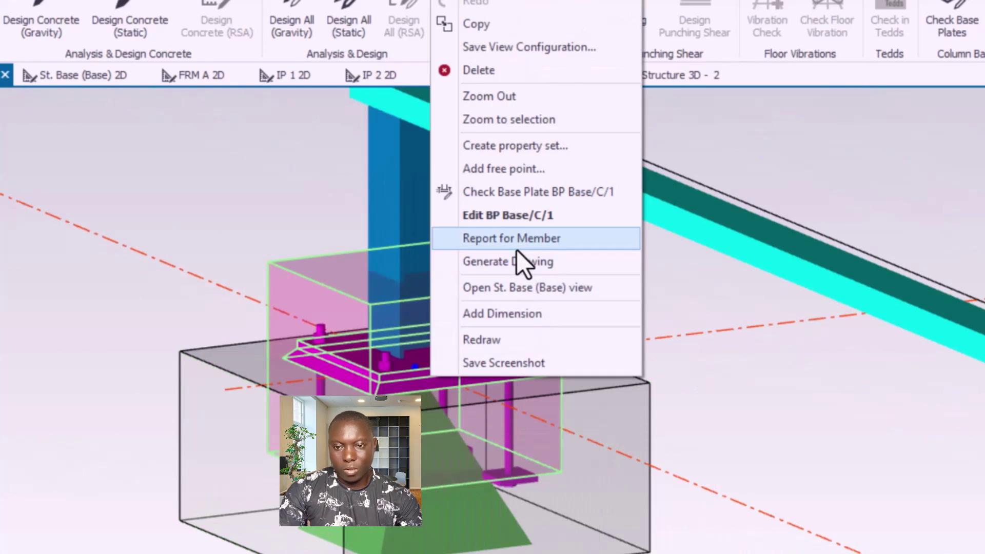
pyautogui.click(504, 224)
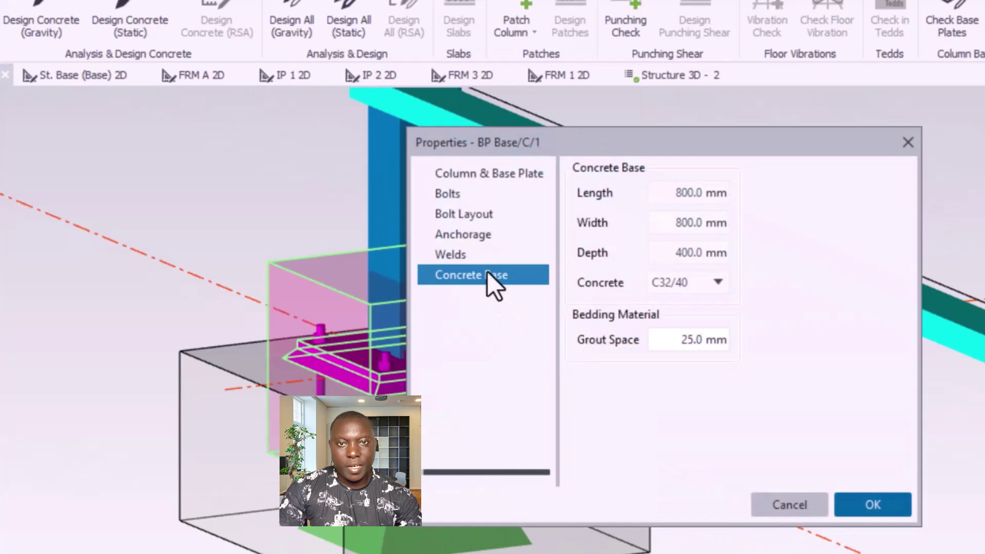
pyautogui.click(463, 236)
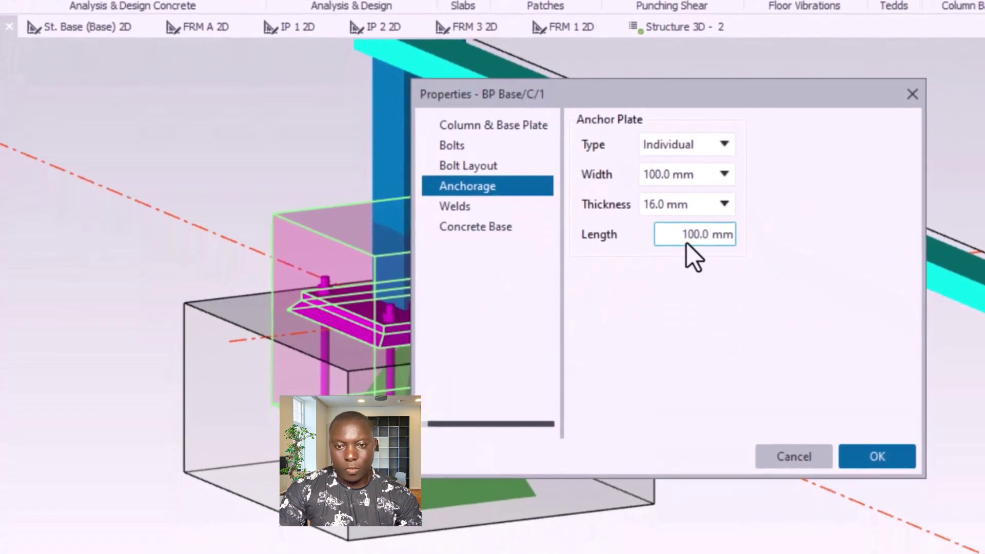
pyautogui.doubleClick(681, 257)
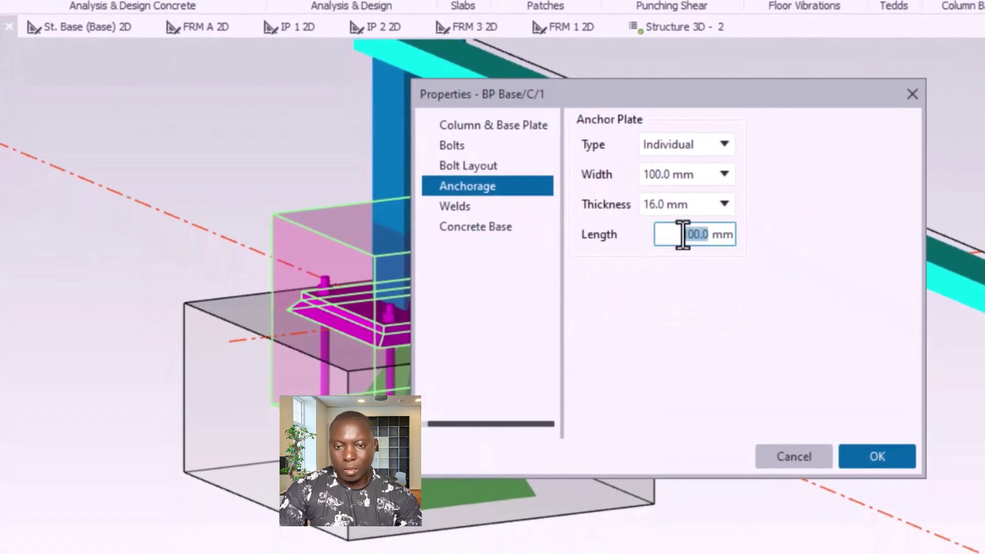
pyautogui.write('300')
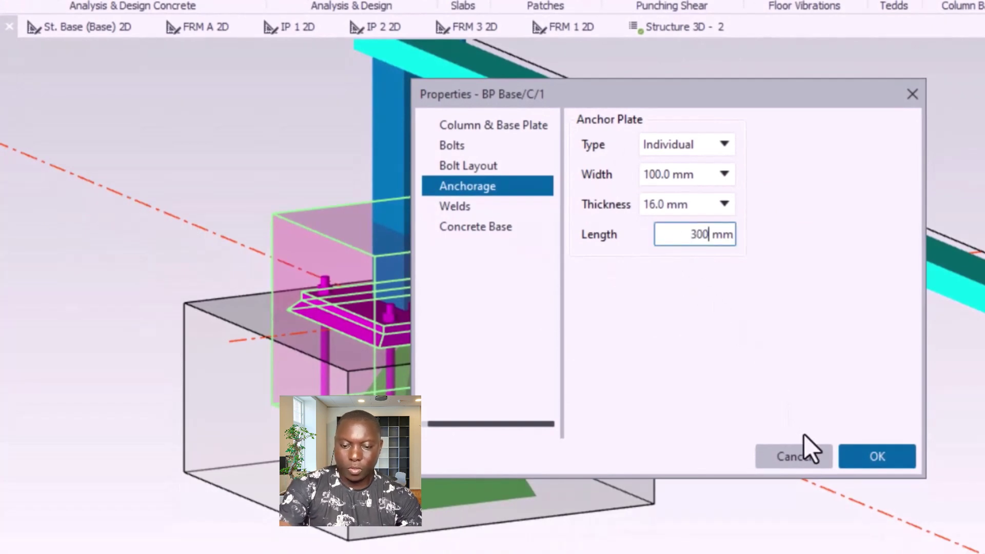
# Review the C1 base plate's weld, concrete base, anchorage and bolt layout settings, and accept the property changes.
pyautogui.click(475, 208)
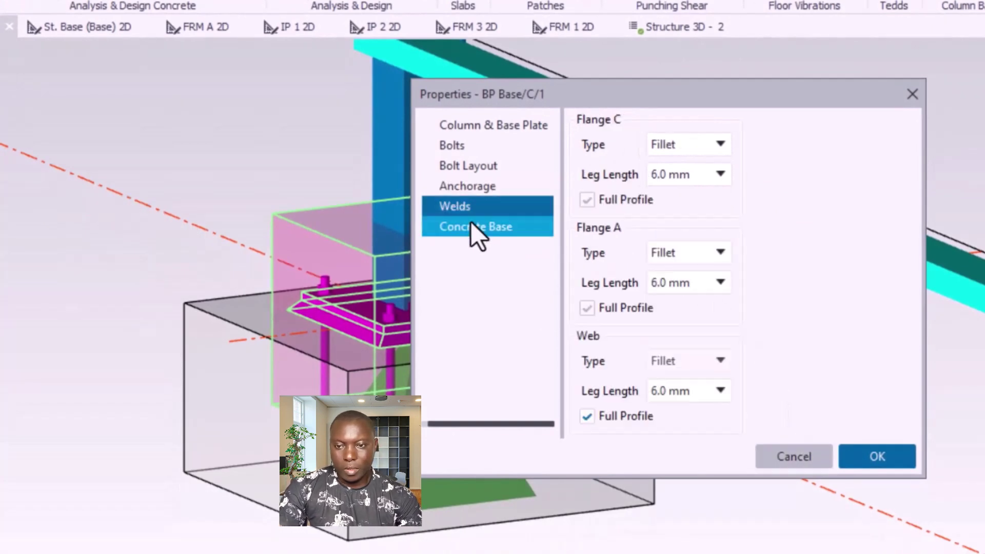
pyautogui.click(471, 223)
pyautogui.click(470, 189)
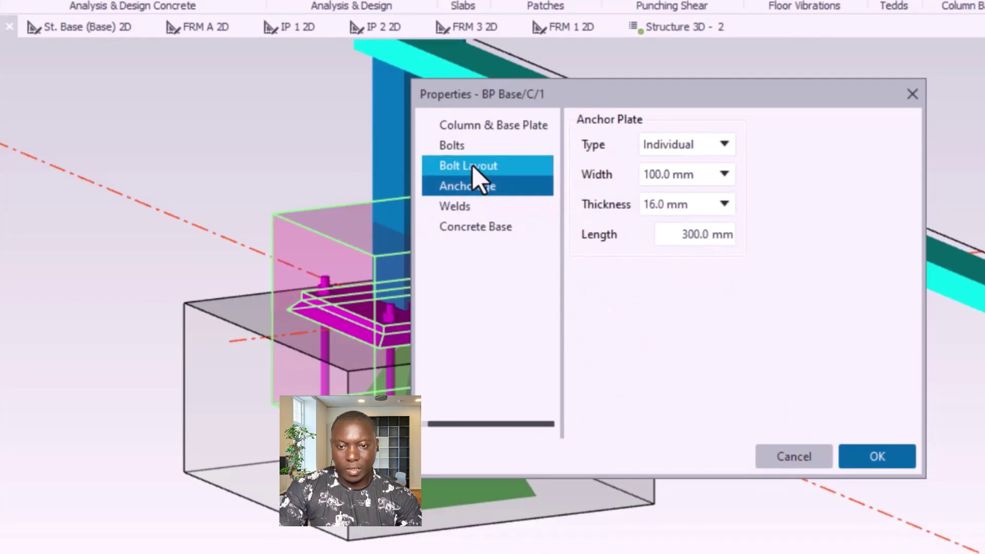
pyautogui.click(473, 166)
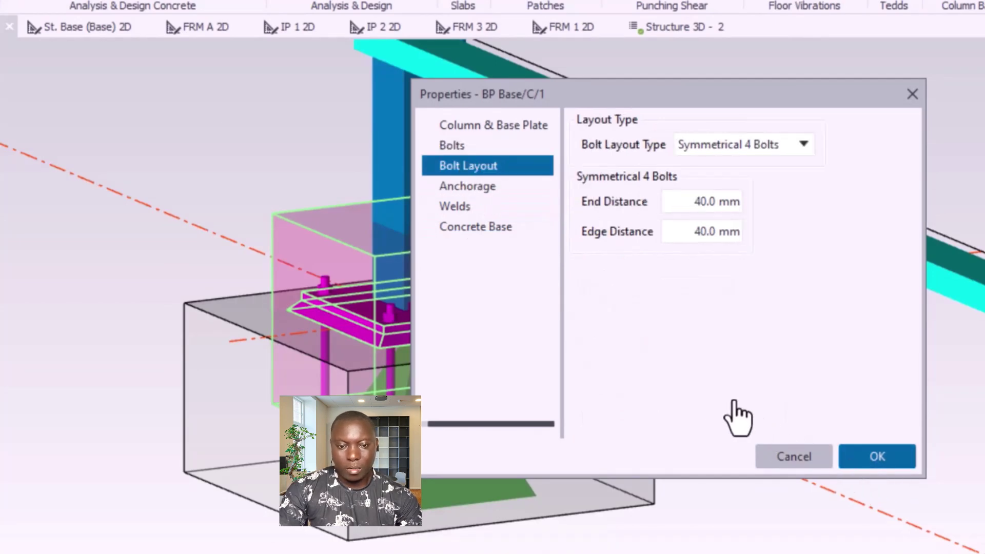
pyautogui.press('Escape')
# Examine the base plates and pad bases along grid line 1 and across the warehouse frame from several angles.
pyautogui.scroll(-5, 557, 420)
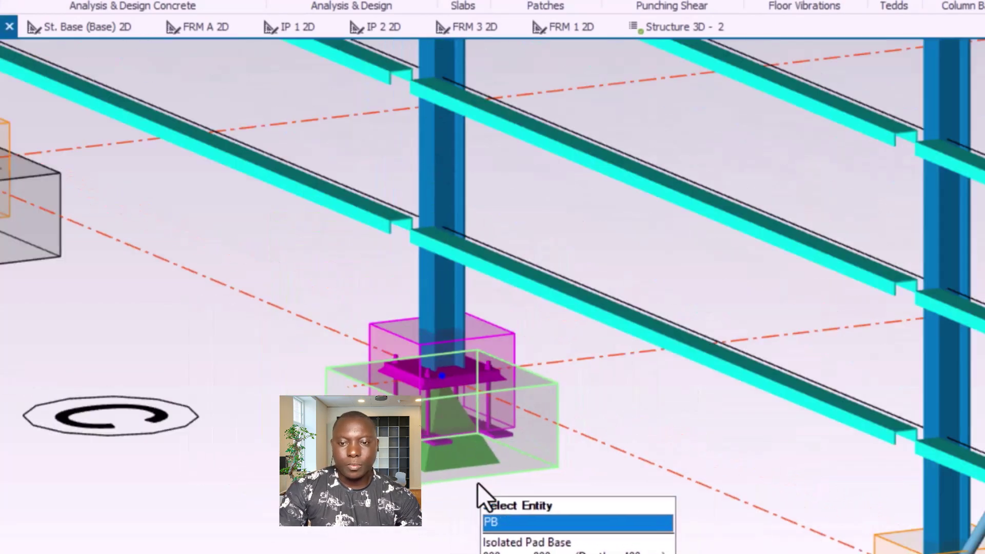
pyautogui.scroll(-5, 478, 487)
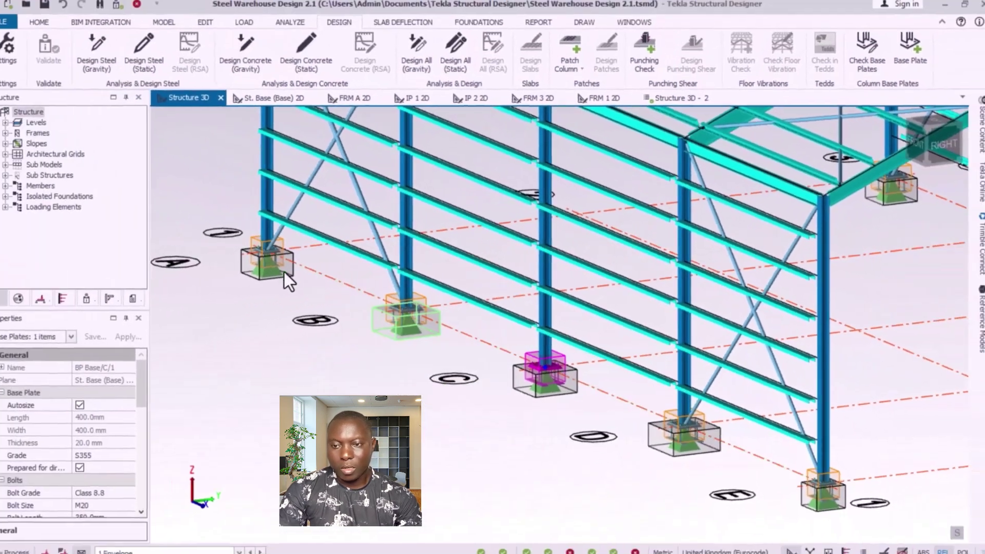
pyautogui.scroll(5, 677, 453)
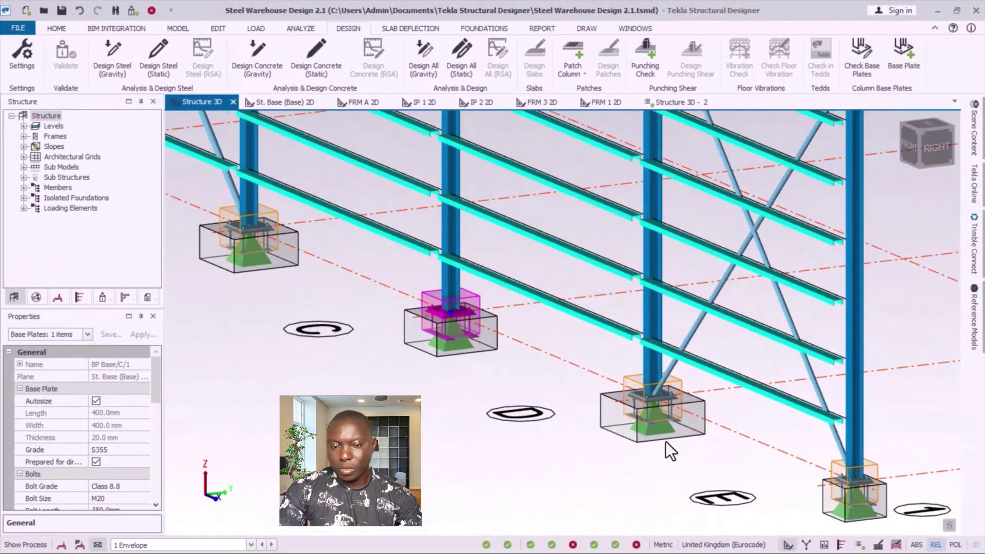
pyautogui.scroll(-5, 666, 442)
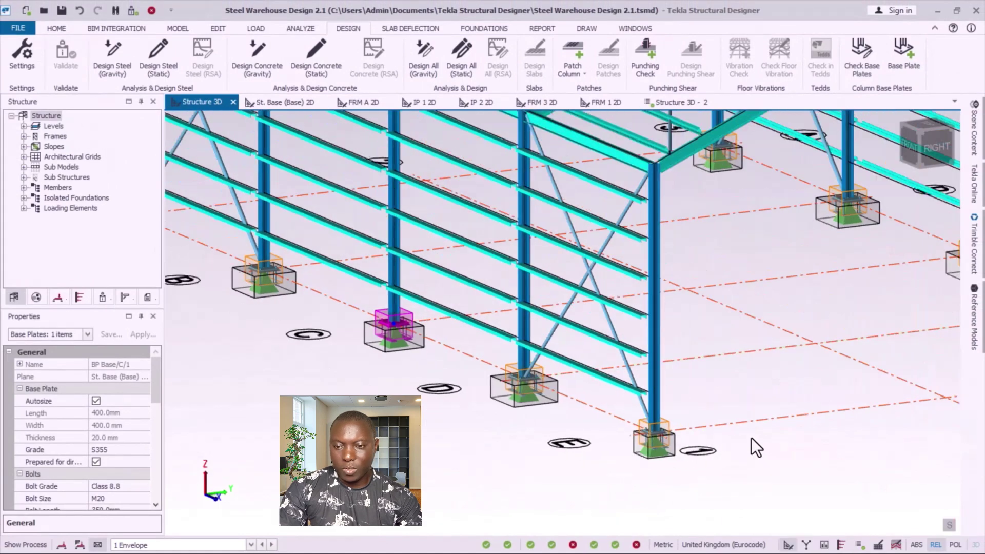
pyautogui.keyDown('shift'); pyautogui.moveTo(752, 439); pyautogui.dragTo(674, 442, button='middle'); pyautogui.keyUp('shift')
pyautogui.scroll(-3, 574, 380)
pyautogui.scroll(2, 574, 386)
pyautogui.moveTo(574, 385)
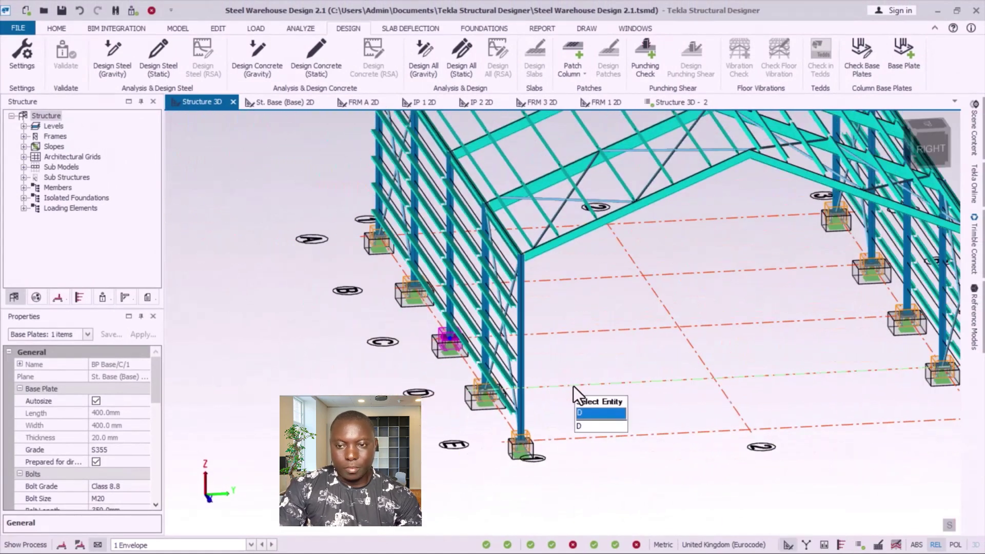
pyautogui.scroll(2, 555, 374)
pyautogui.scroll(-2, 514, 359)
pyautogui.moveTo(486, 346)
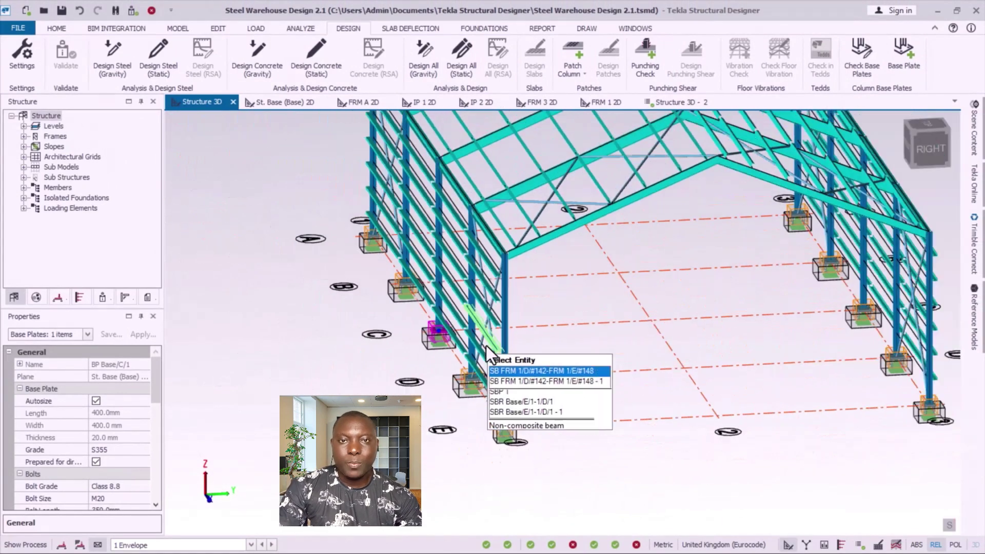
pyautogui.scroll(2, 572, 354)
pyautogui.scroll(2, 476, 441)
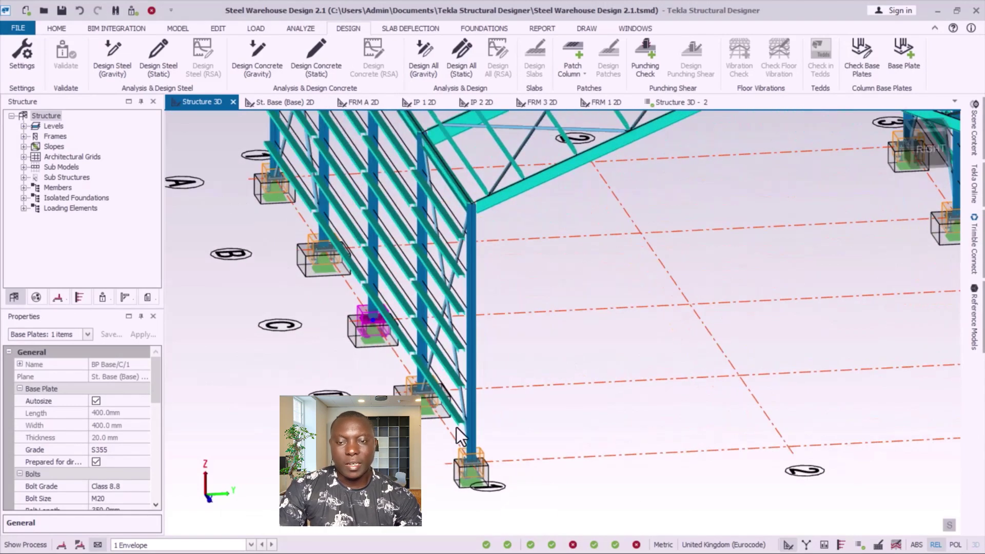
pyautogui.scroll(-2, 528, 323)
pyautogui.moveTo(530, 317)
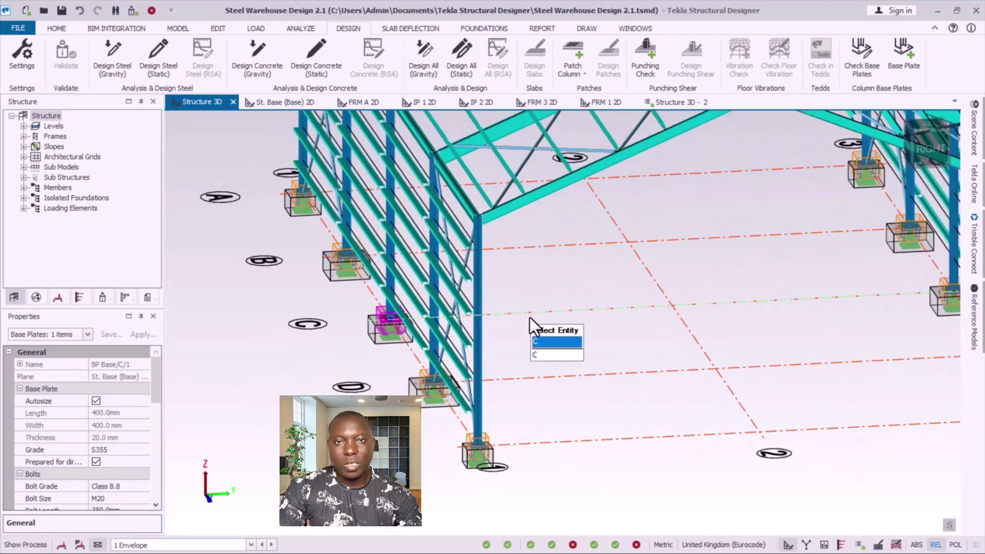
pyautogui.scroll(-3, 529, 317)
pyautogui.scroll(4, 536, 392)
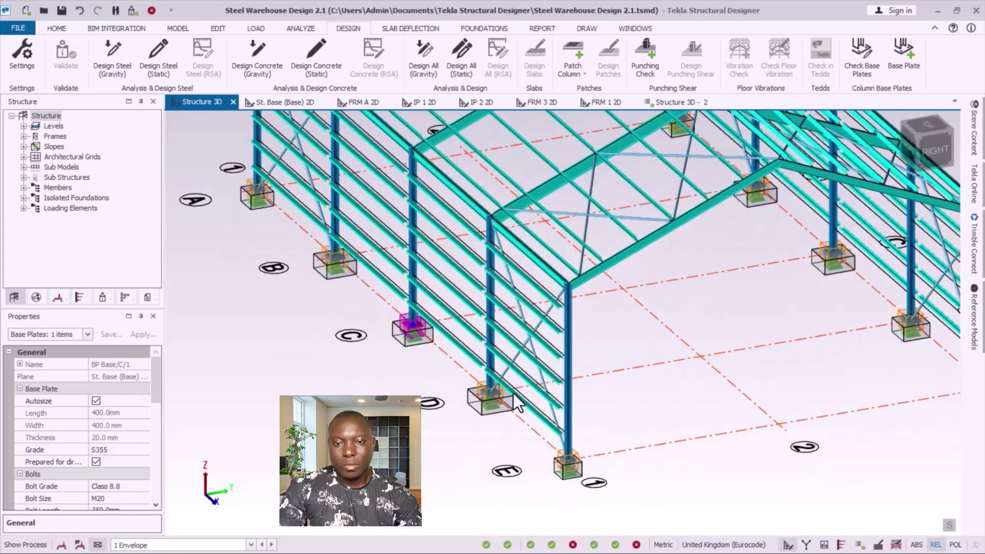
# Generate a DXF detail drawing of the base plate at grid D1 using the Base Plate Detail layer settings at 1:5 scale.
pyautogui.scroll(5, 519, 405)
pyautogui.moveTo(422, 361)
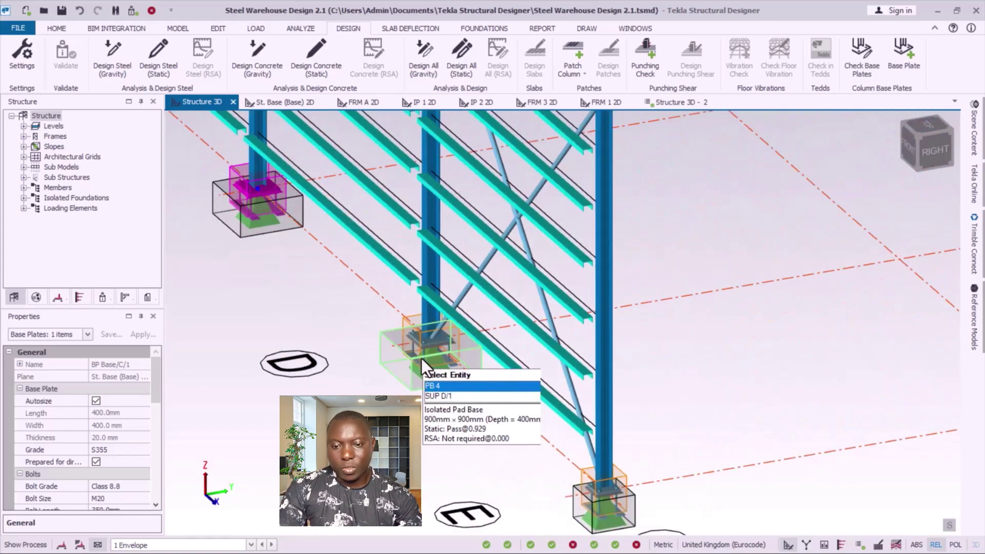
pyautogui.scroll(3, 421, 357)
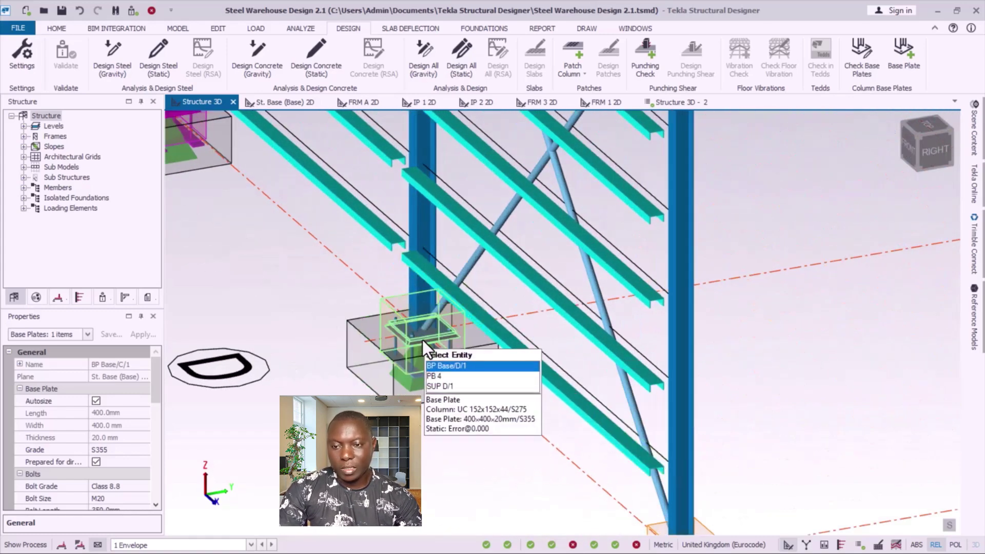
pyautogui.click(423, 340)
pyautogui.rightClick(423, 340)
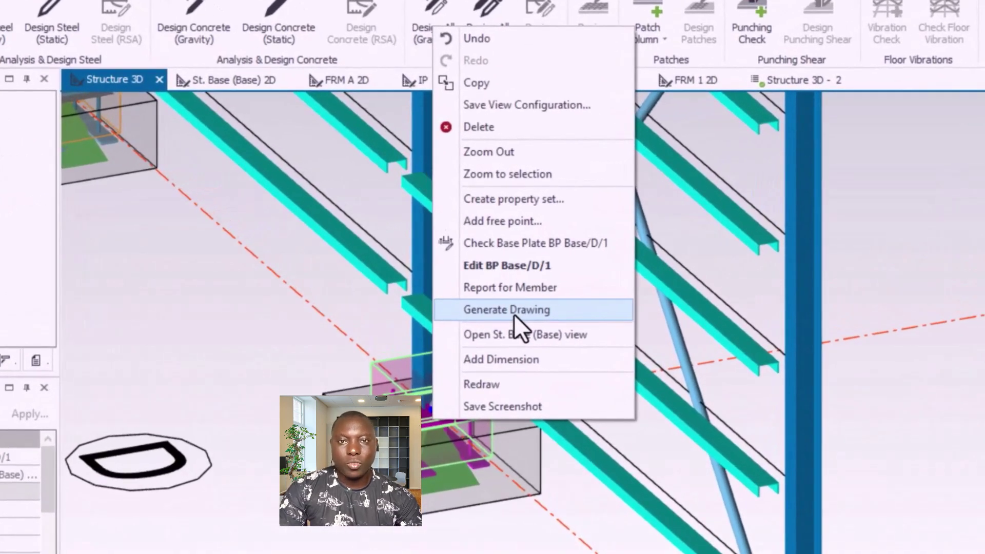
pyautogui.click(514, 315)
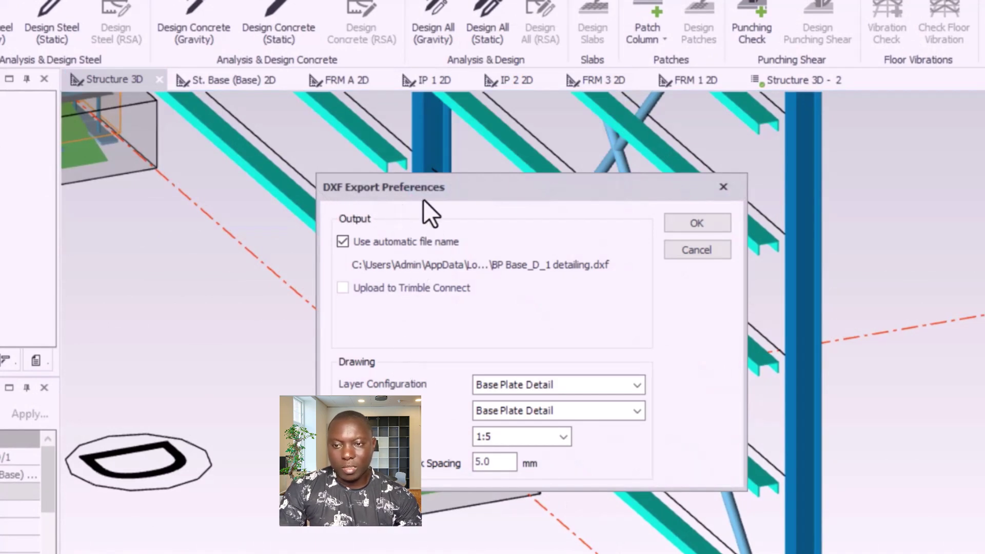
pyautogui.moveTo(500, 190); pyautogui.dragTo(718, 164)
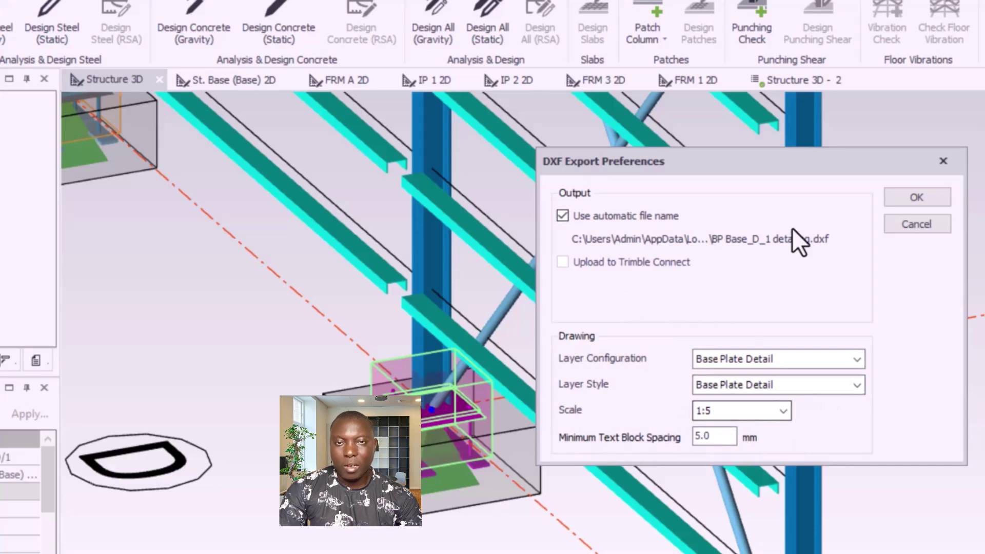
pyautogui.moveTo(758, 157); pyautogui.dragTo(677, 137)
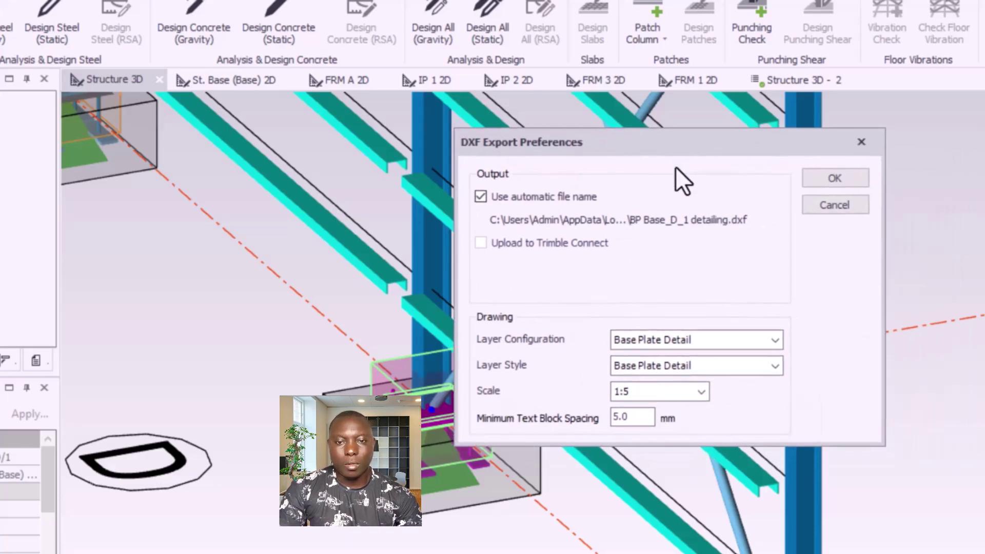
pyautogui.click(829, 181)
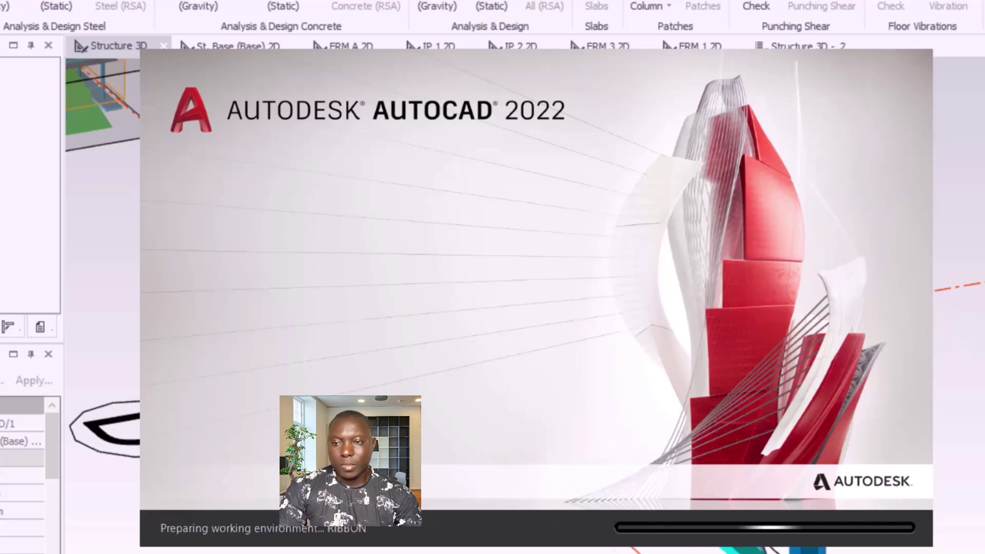
# Open the generated BP Base_D_1 detailing.dxf in AutoCAD as a read-only file.
pyautogui.scroll(3, 432, 507)
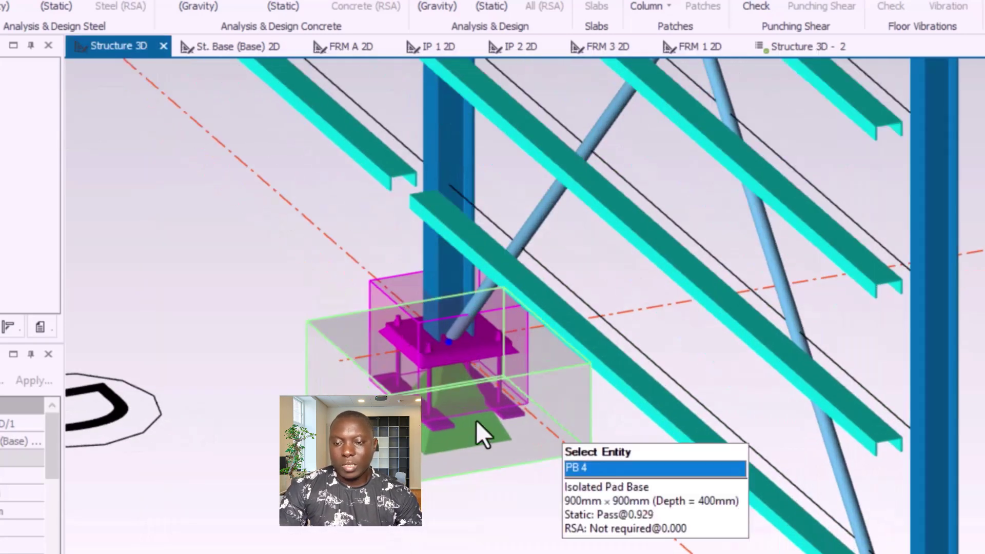
pyautogui.scroll(2, 516, 417)
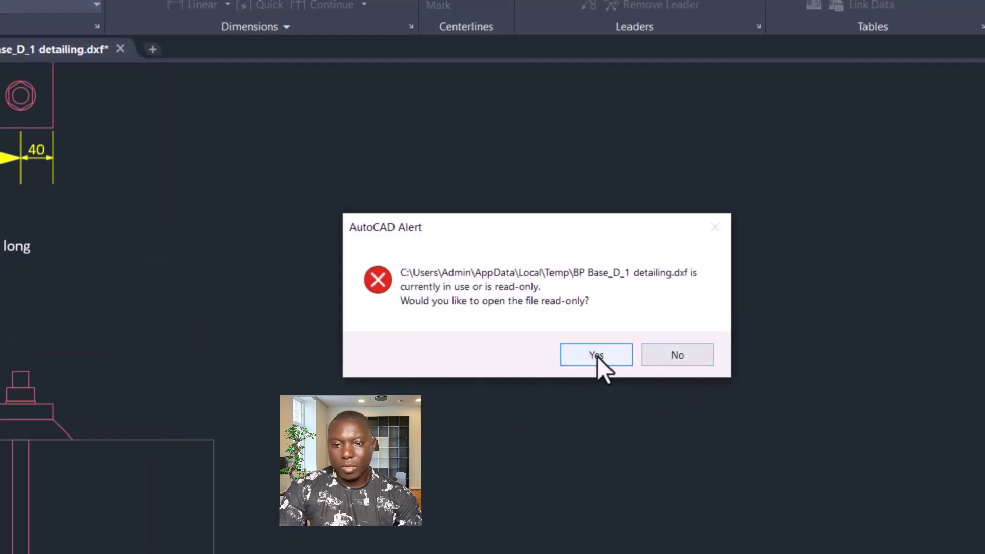
pyautogui.click(598, 355)
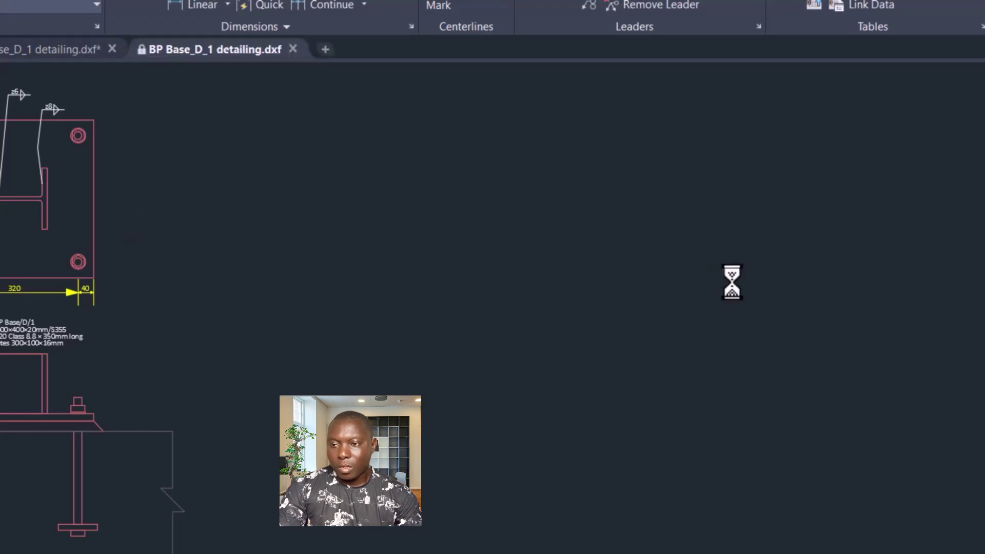
# Examine the D1 base plate drawing's plan, weld symbols, bolt dimensions, anchor section and specification notes.
pyautogui.scroll(-5, 749, 293)
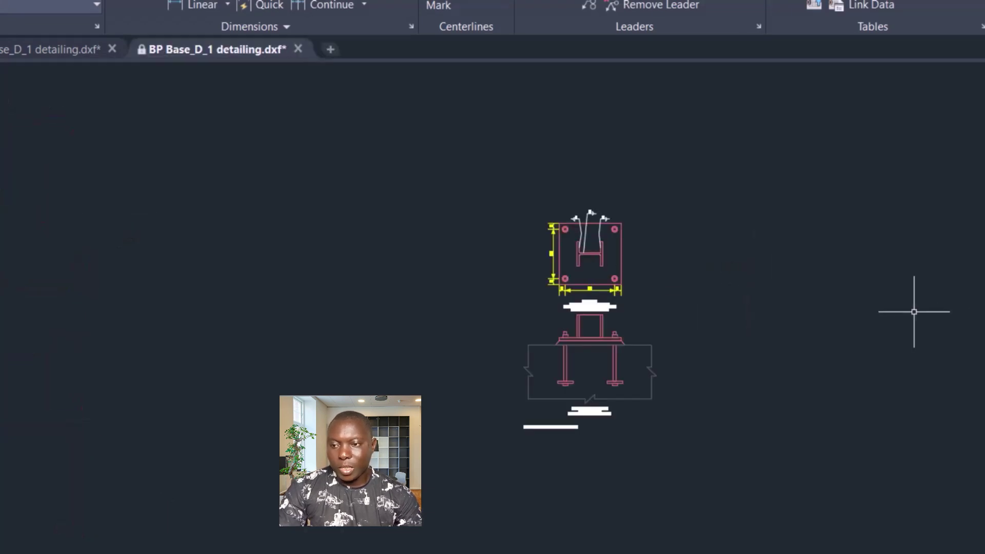
pyautogui.scroll(2, 555, 239)
pyautogui.scroll(5, 555, 239)
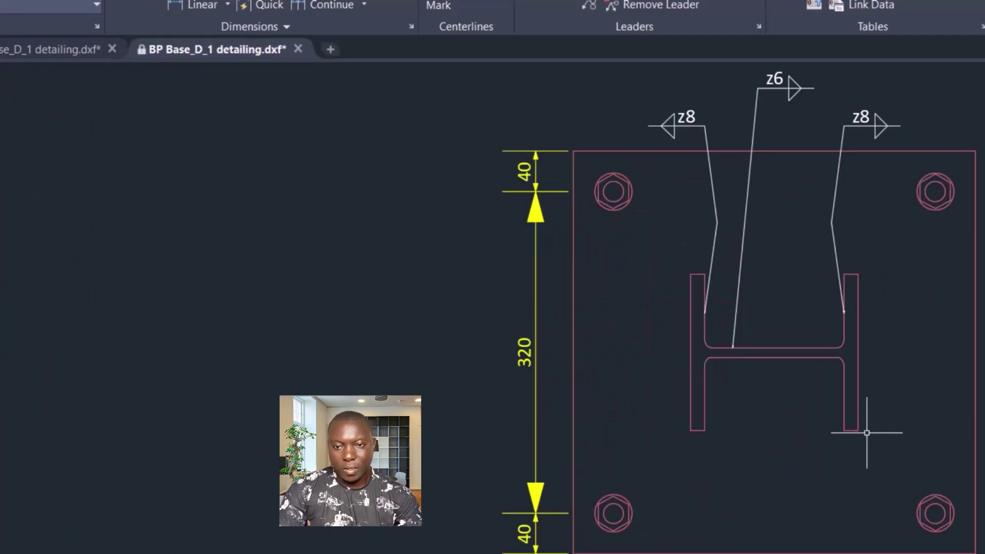
pyautogui.scroll(-2, 867, 434)
pyautogui.scroll(-3, 729, 332)
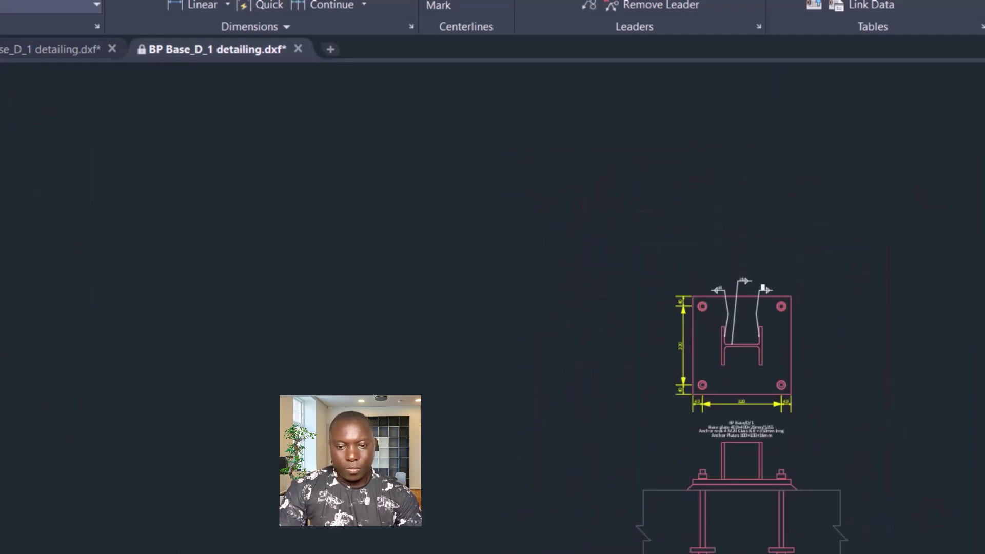
pyautogui.scroll(2, 763, 308)
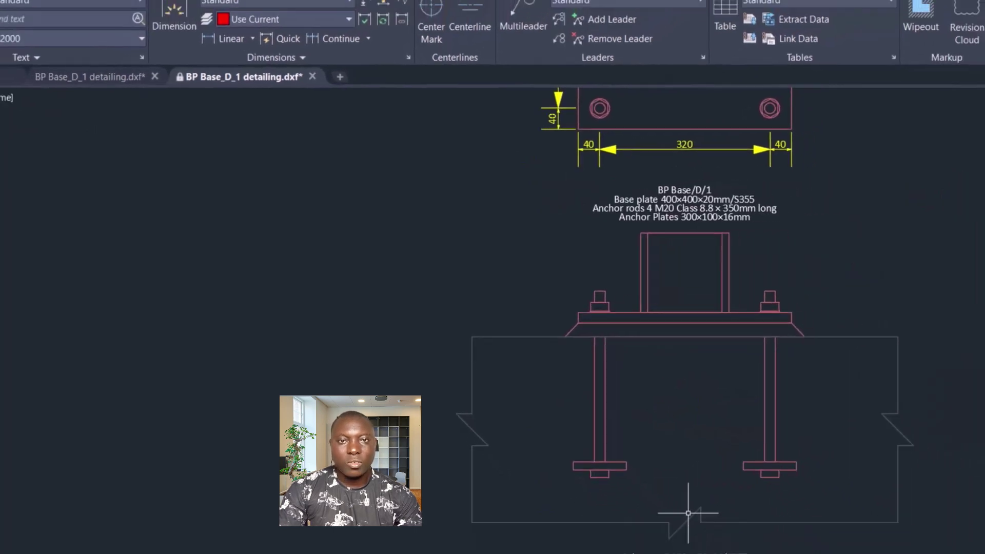
pyautogui.scroll(-4, 638, 494)
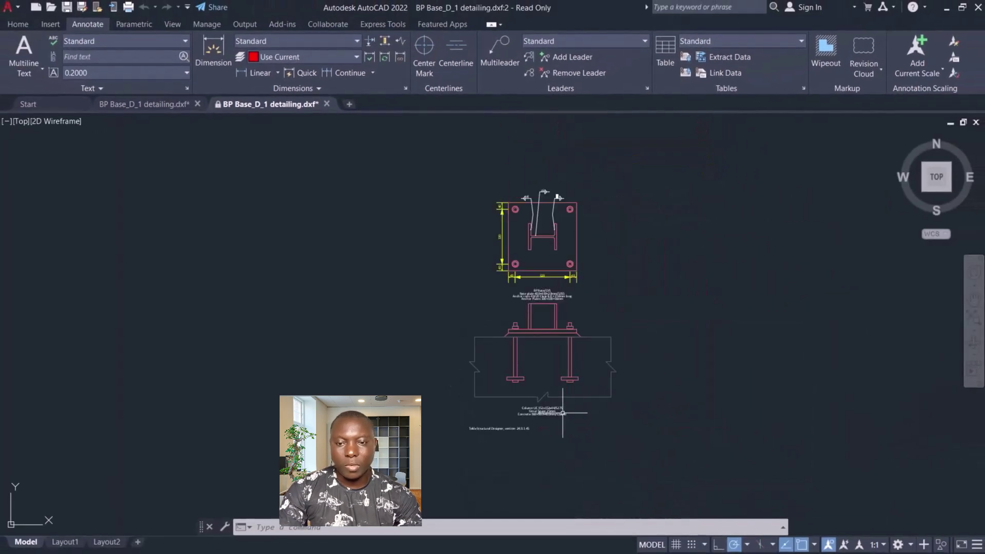
pyautogui.scroll(2, 567, 368)
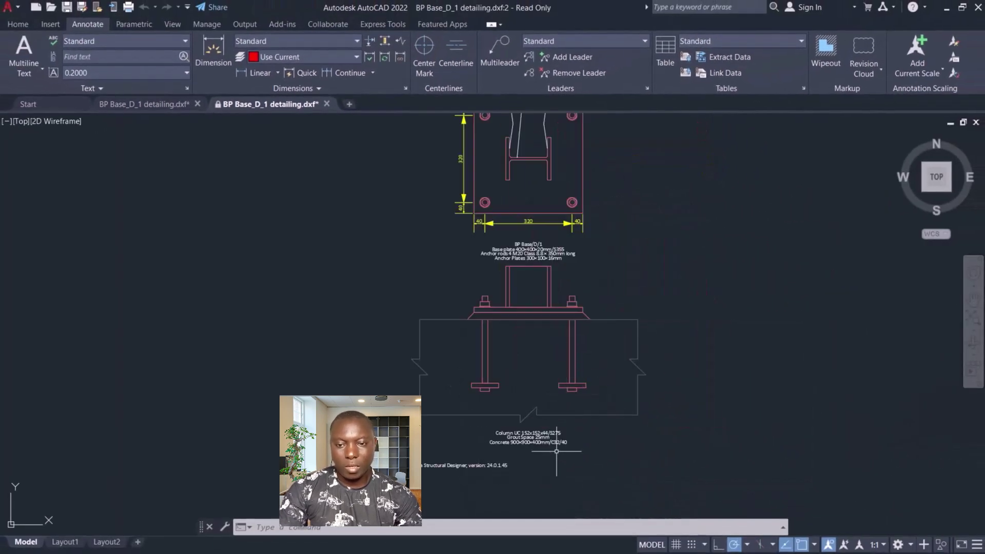
pyautogui.scroll(-2, 524, 346)
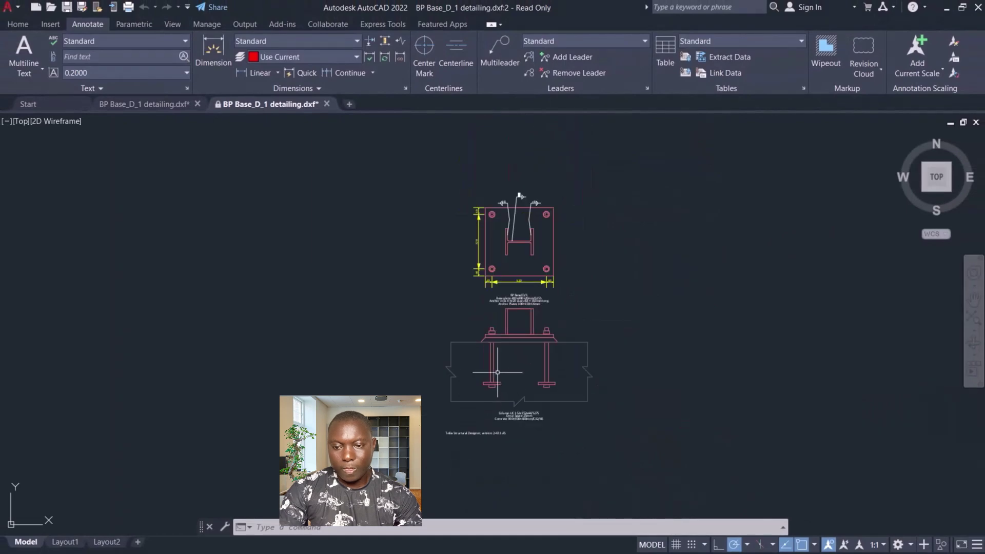
# Switch back to Tekla Structural Designer and view the warehouse frame around the D1 base.
pyautogui.click(946, 8)
pyautogui.scroll(-3, 421, 424)
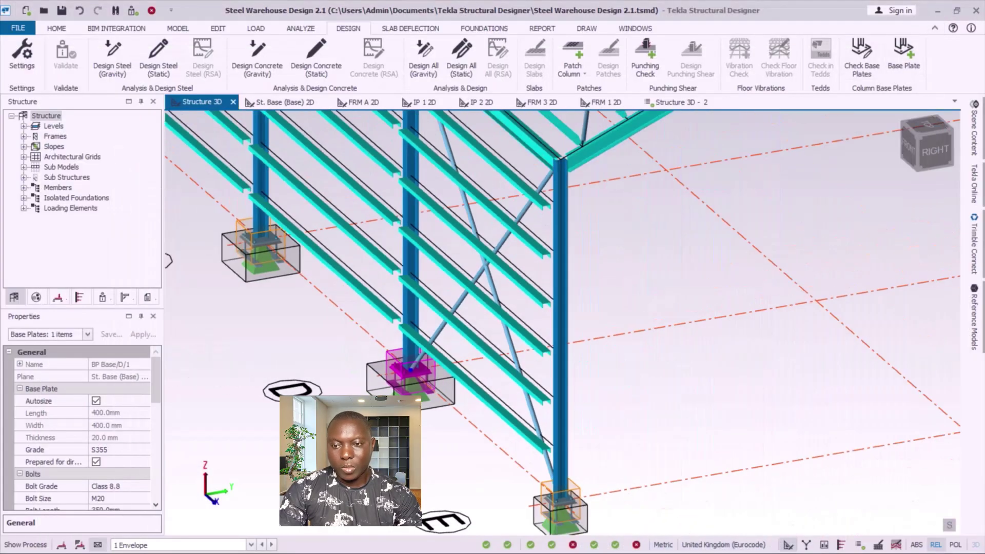
pyautogui.scroll(-1, 565, 357)
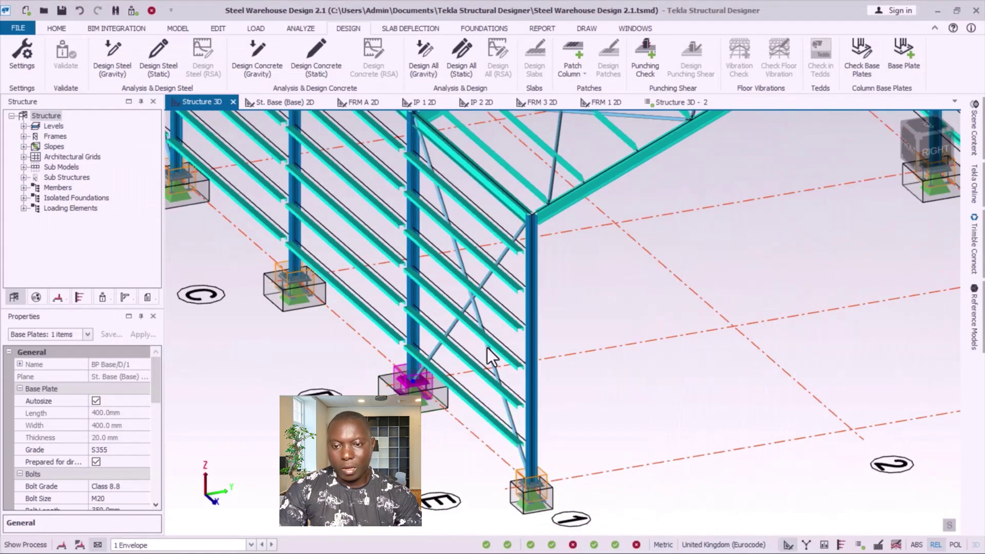
pyautogui.scroll(-1, 487, 347)
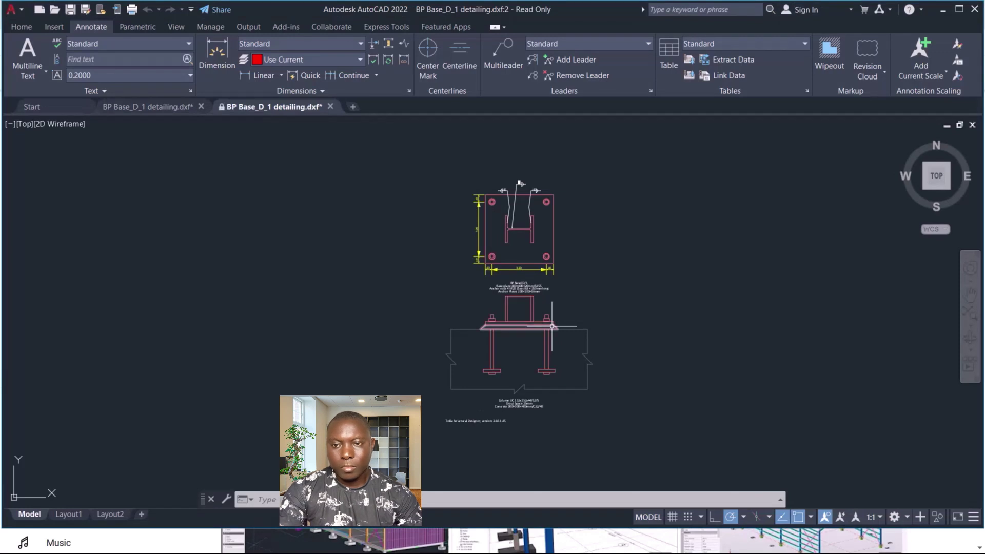
pyautogui.click(631, 275)
pyautogui.press('alt')
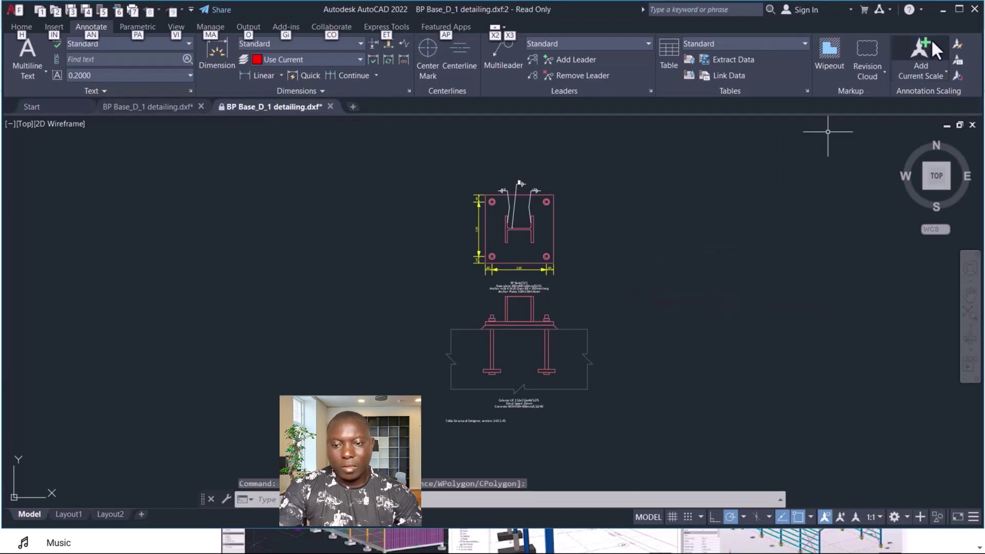
pyautogui.click(944, 12)
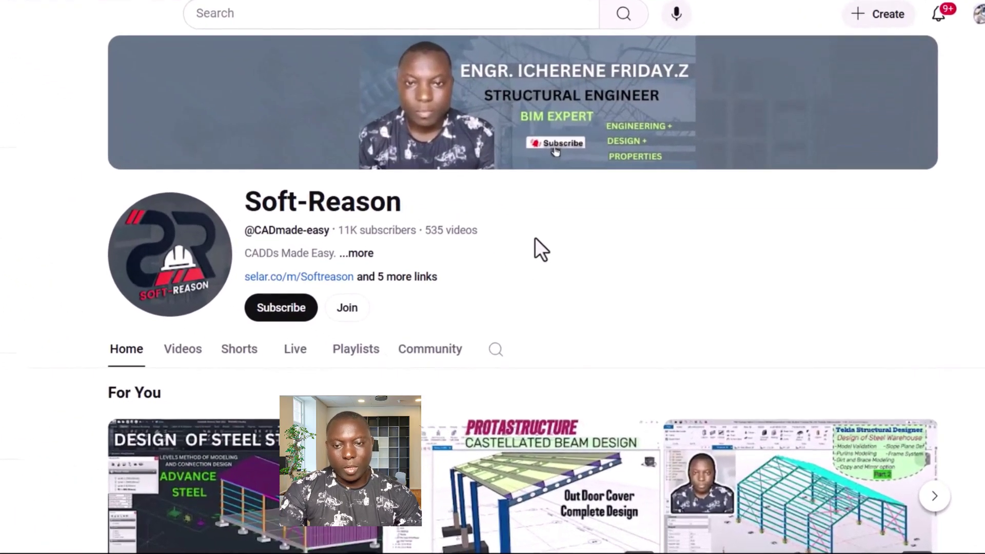
pyautogui.scroll(3, 488, 213)
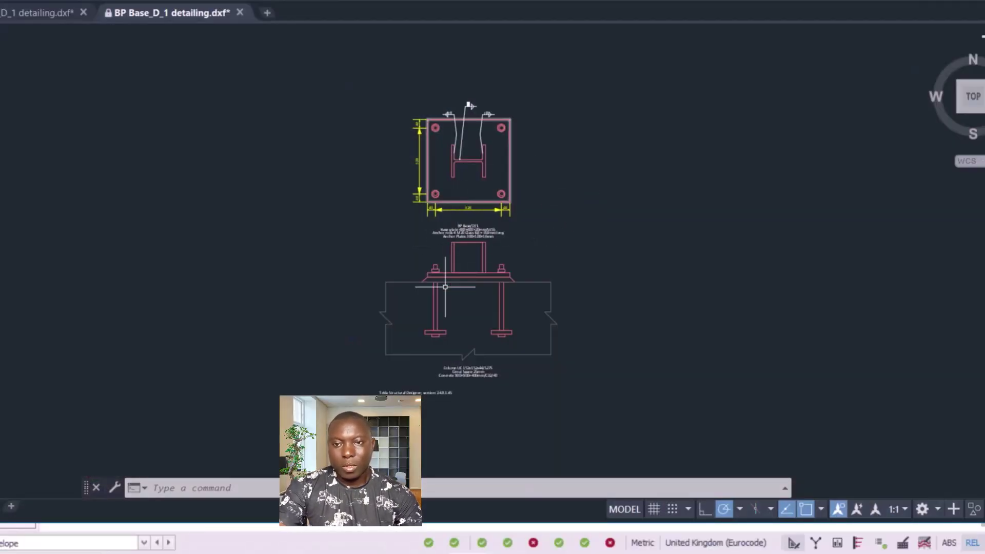
pyautogui.click(682, 132)
pyautogui.click(607, 241)
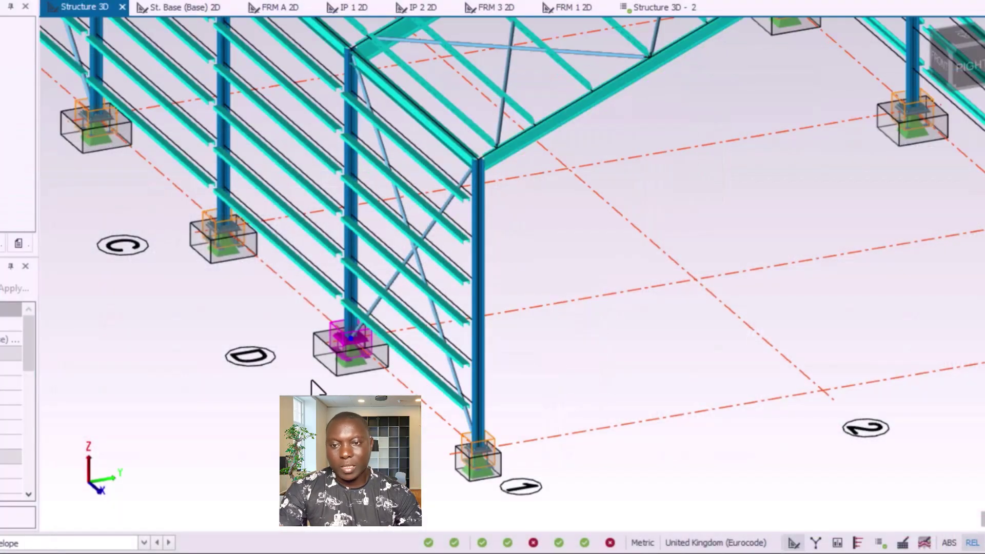
# Generate a DXF detail drawing of pad base PB 4 at grid D1 using the Isolated Foundation Detail layer settings at 1:25 scale.
pyautogui.scroll(2, 363, 321)
pyautogui.scroll(3, 363, 321)
pyautogui.scroll(-1, 456, 389)
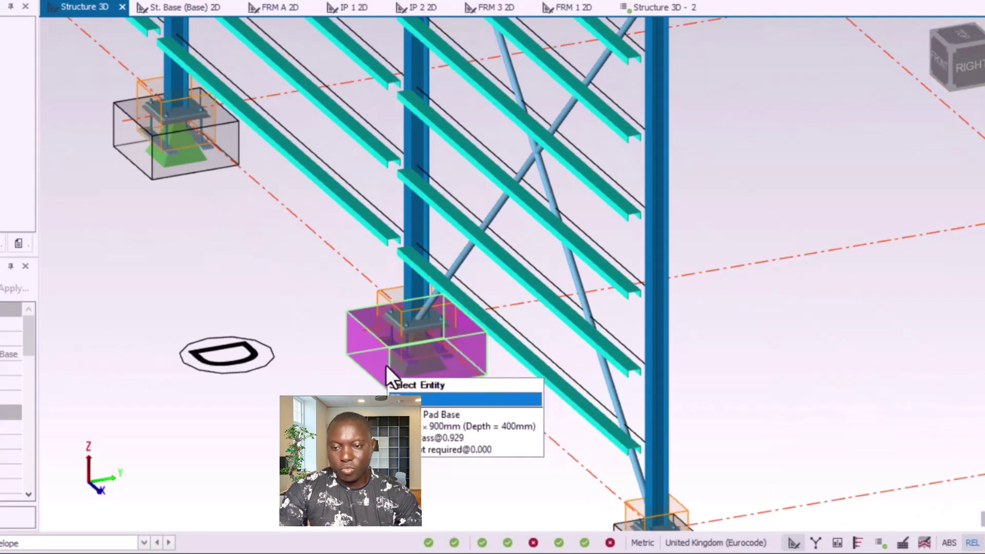
pyautogui.scroll(2, 382, 380)
pyautogui.scroll(1, 379, 382)
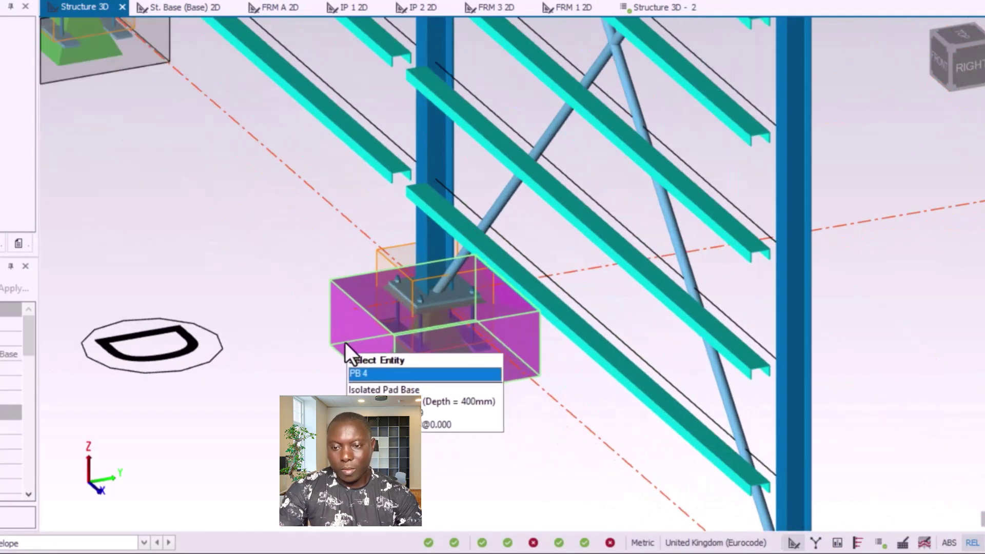
pyautogui.rightClick(341, 306)
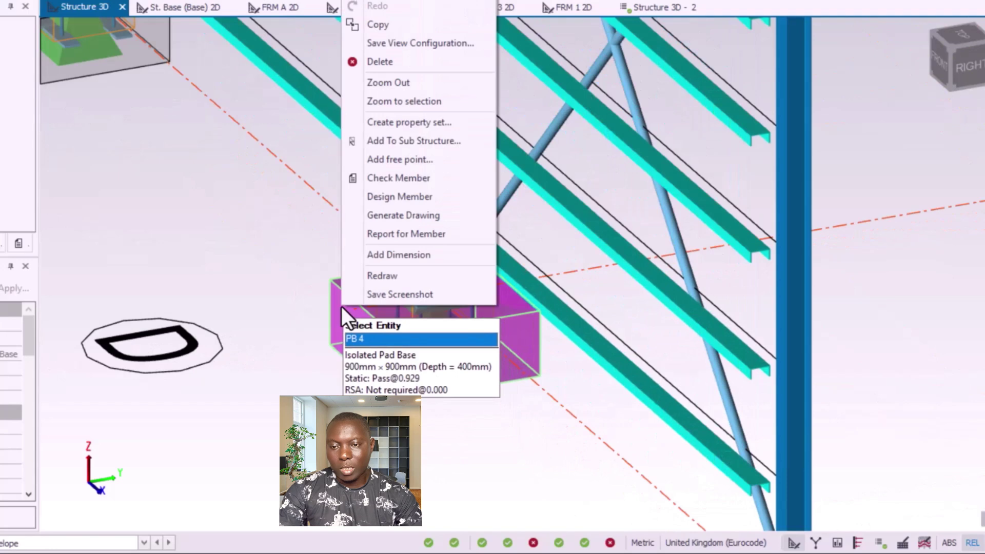
pyautogui.click(383, 216)
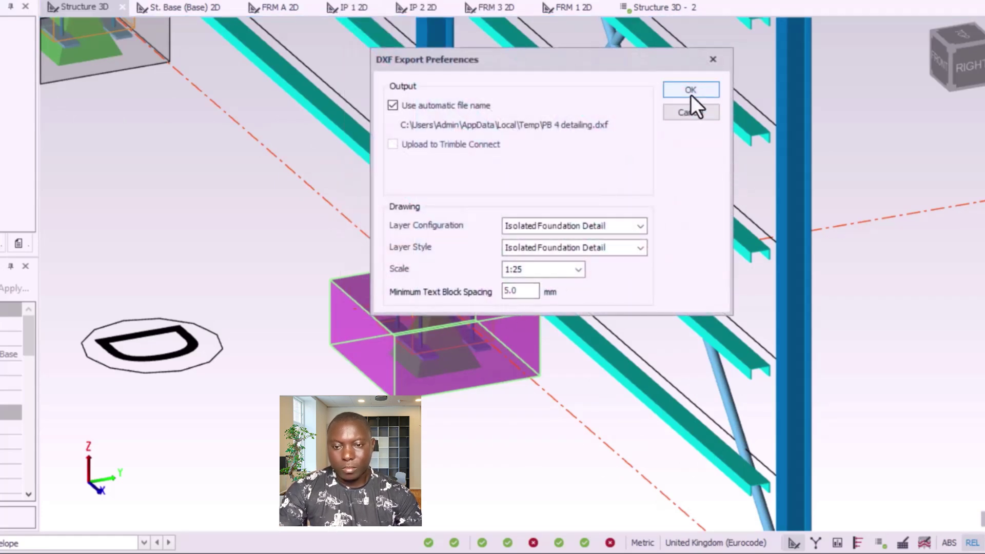
pyautogui.click(691, 90)
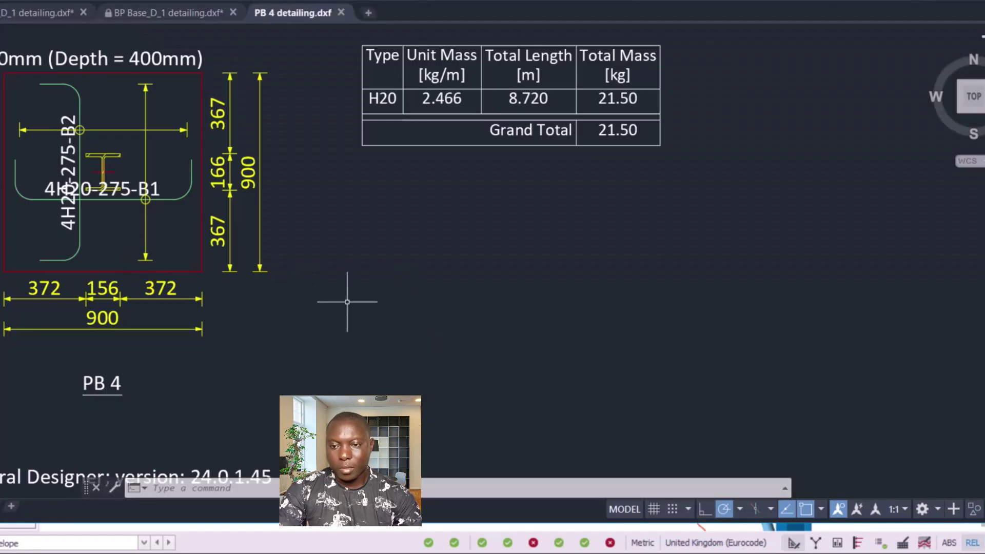
# Examine the PB 4 drawing's reinforcement, dimensions and steel mass table, and return to the pad base in Tekla Structural Designer.
pyautogui.scroll(2, 239, 222)
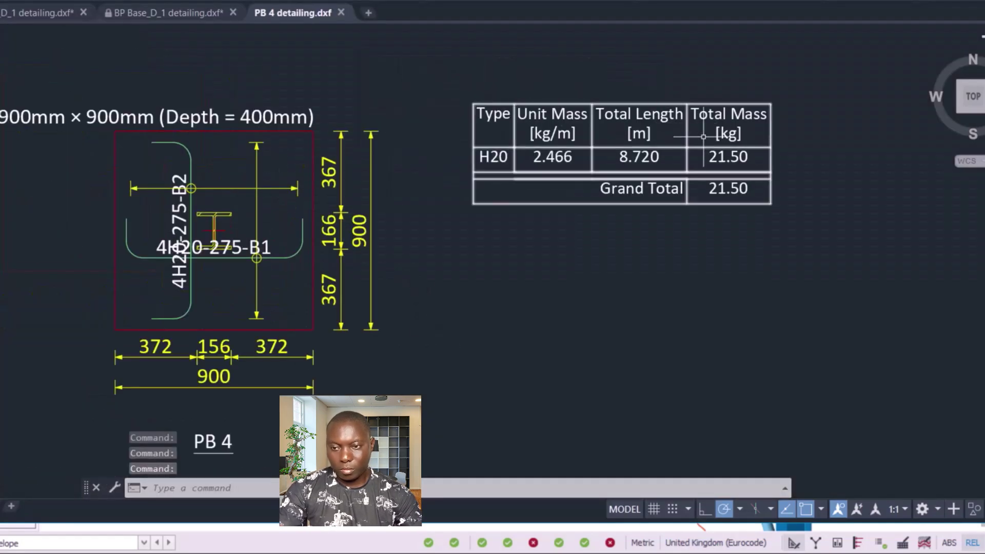
pyautogui.scroll(2, 170, 284)
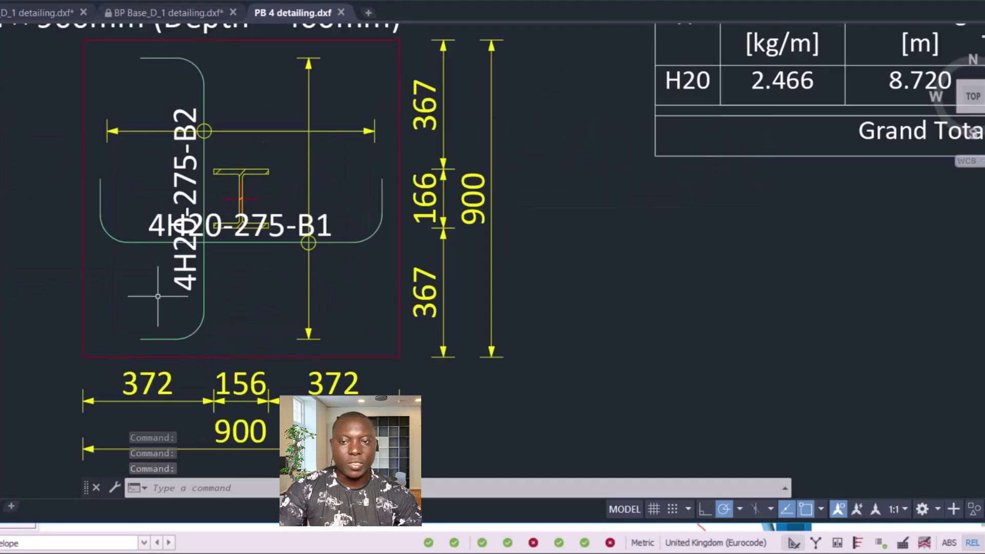
pyautogui.scroll(-2, 352, 285)
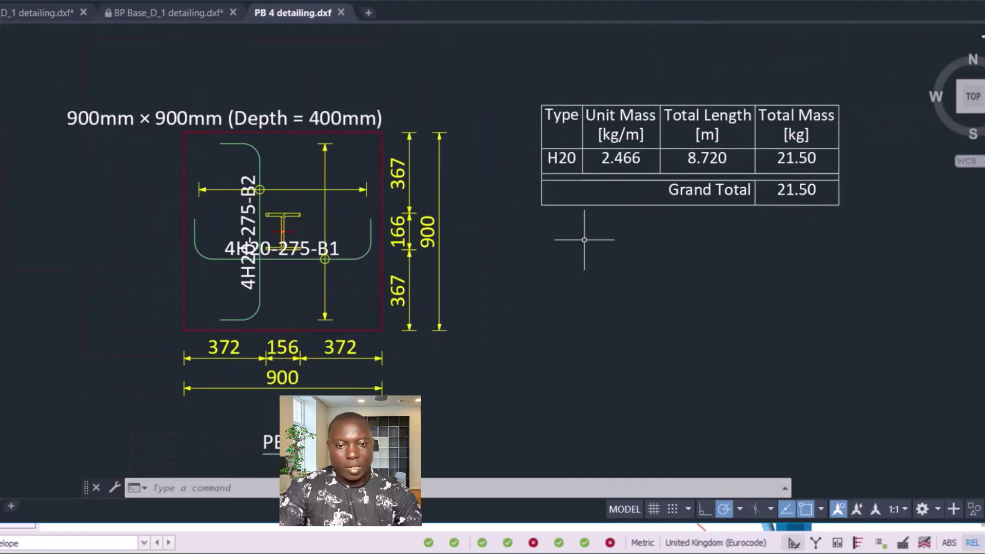
pyautogui.click(257, 157)
pyautogui.click(345, 158)
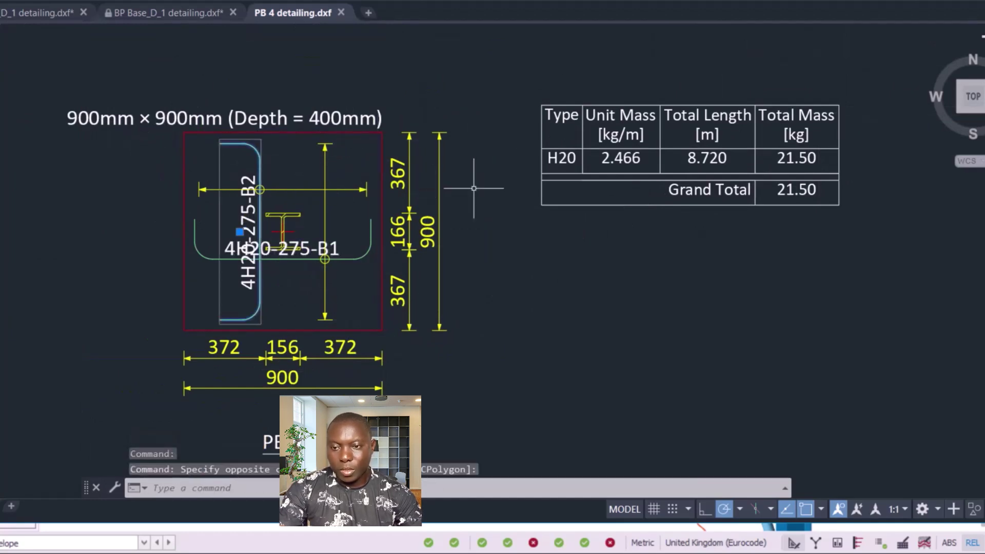
pyautogui.scroll(-4, 321, 261)
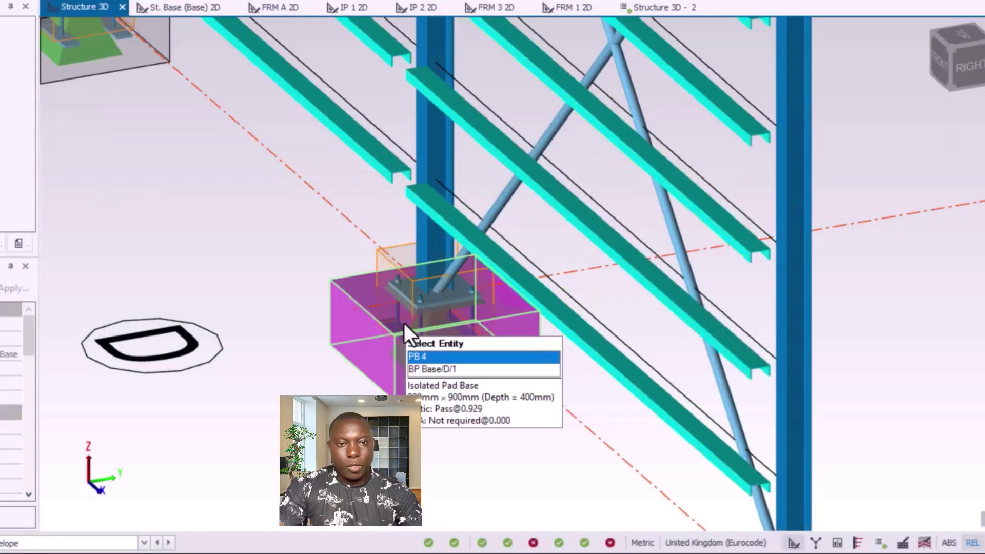
pyautogui.moveTo(417, 325)
pyautogui.scroll(1, 417, 325)
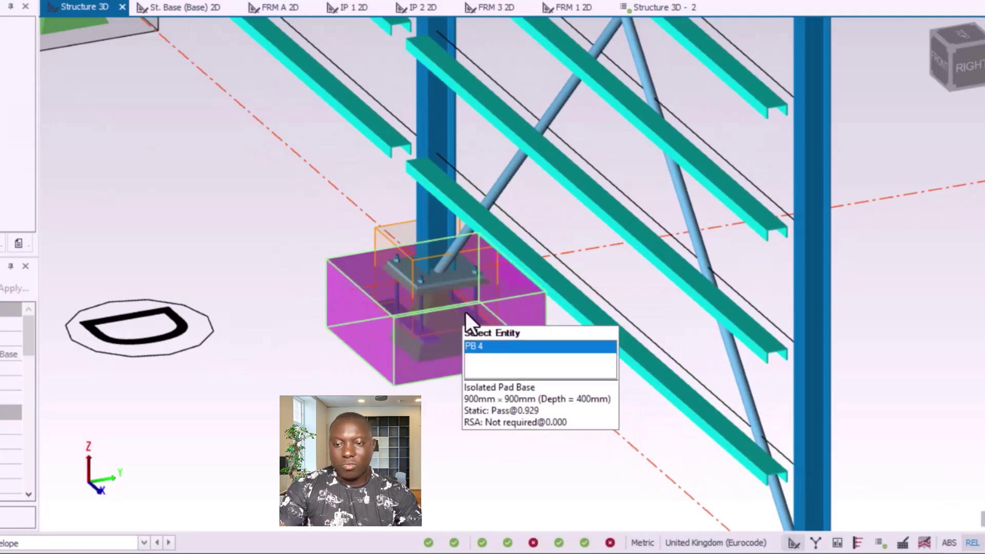
# Generate a member report for pad base PB 4 at grid D1 and export it as a PDF.
pyautogui.scroll(2, 504, 390)
pyautogui.moveTo(282, 282)
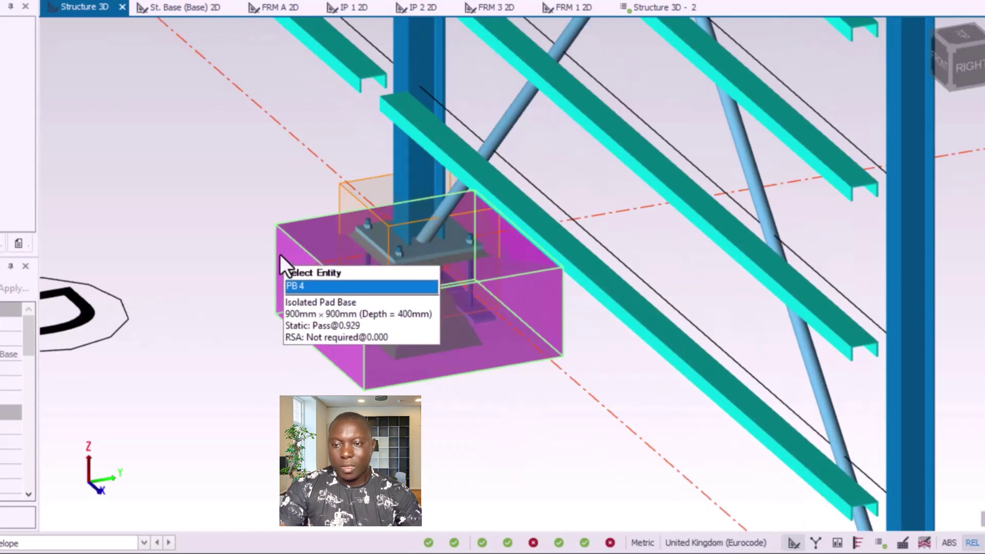
pyautogui.rightClick(291, 287)
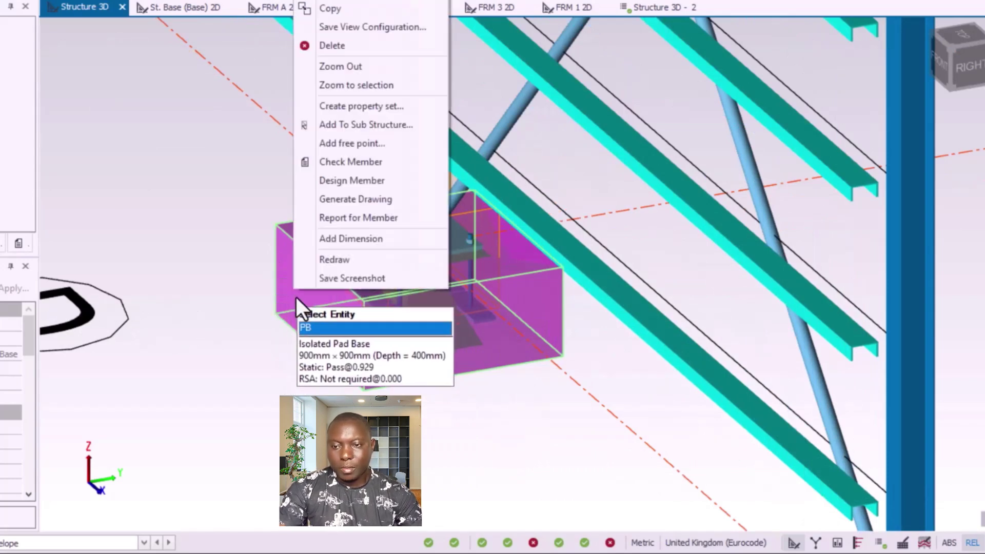
pyautogui.click(359, 219)
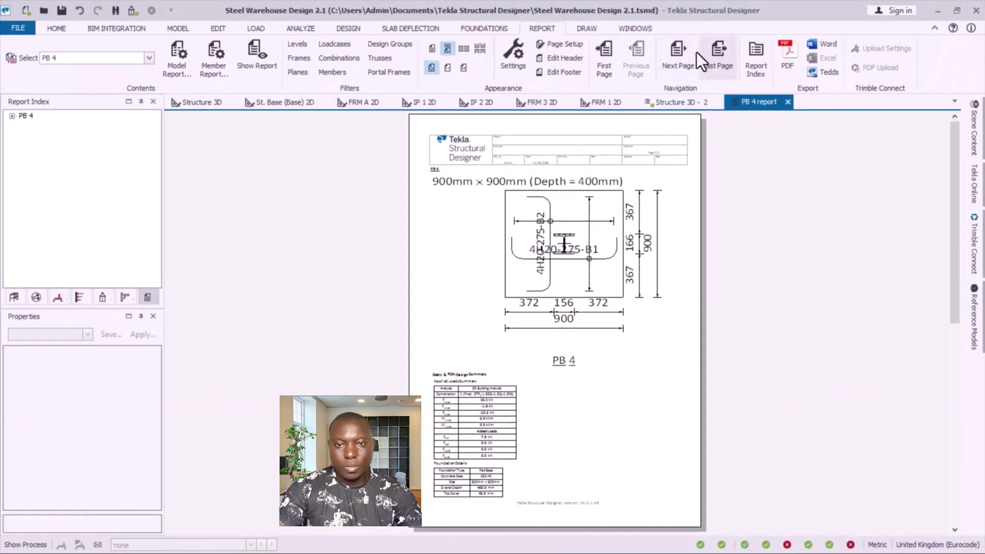
pyautogui.click(681, 47)
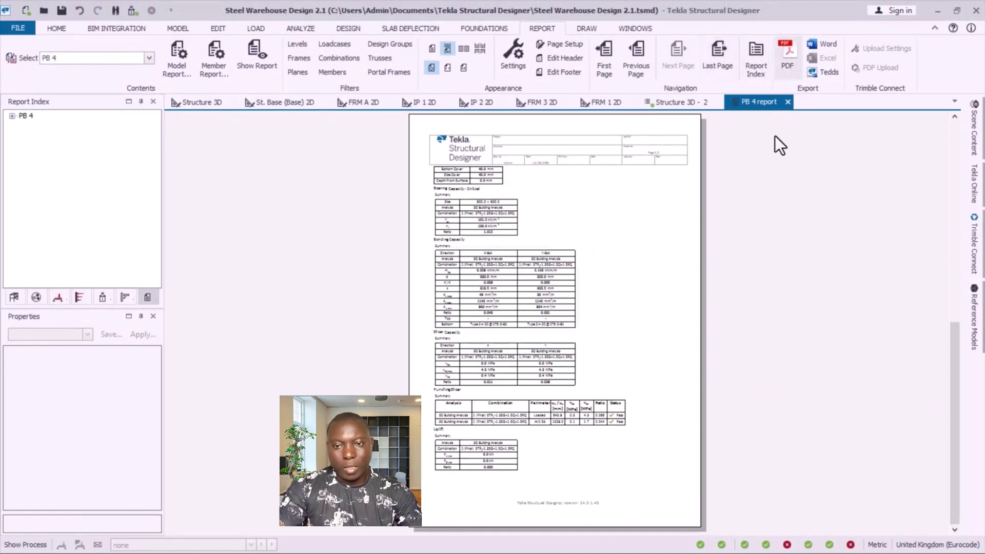
pyautogui.click(793, 60)
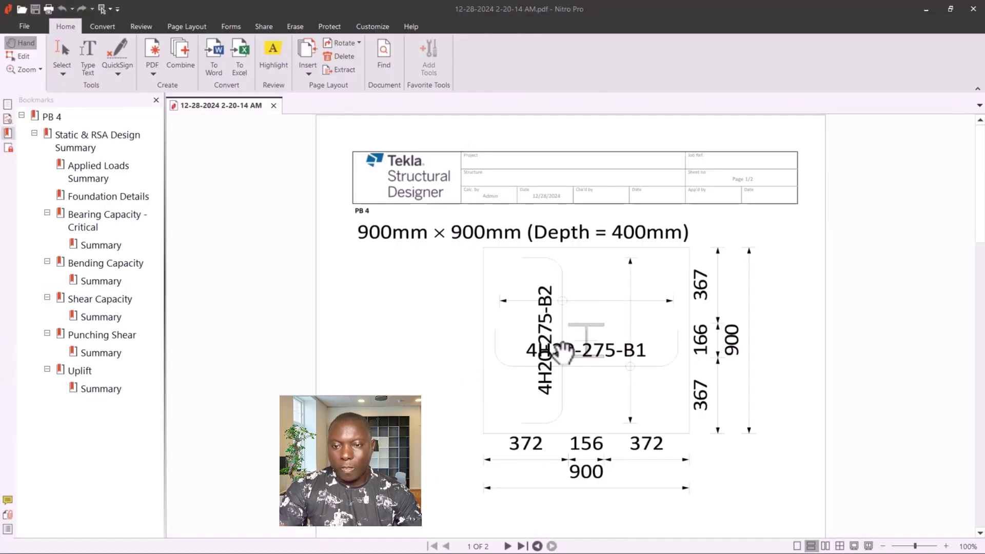
# Review the PB 4 PDF's foundation details and bearing, bending, shear, punching shear and uplift summaries, and close the PDF.
pyautogui.scroll(-3, 562, 354)
pyautogui.scroll(-10, 564, 428)
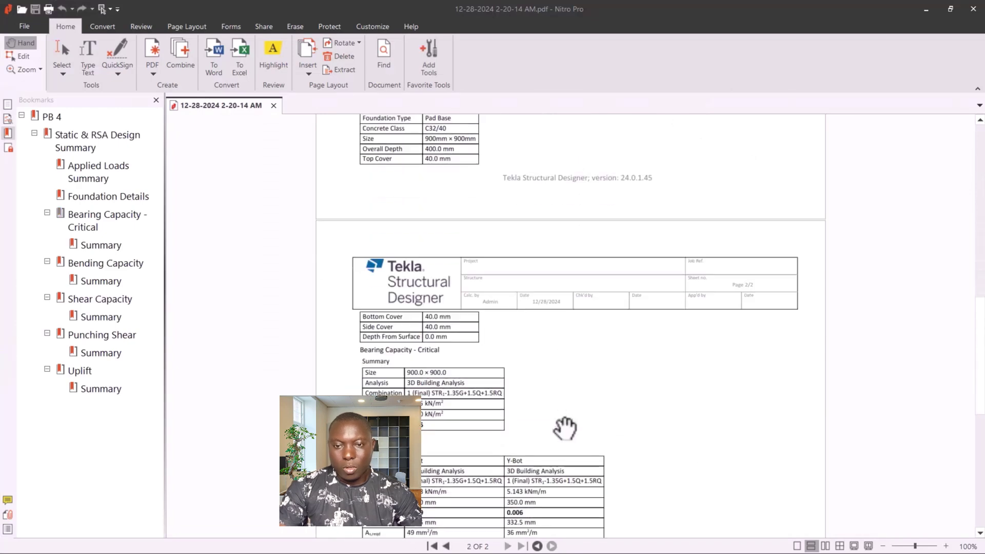
pyautogui.scroll(-3, 571, 391)
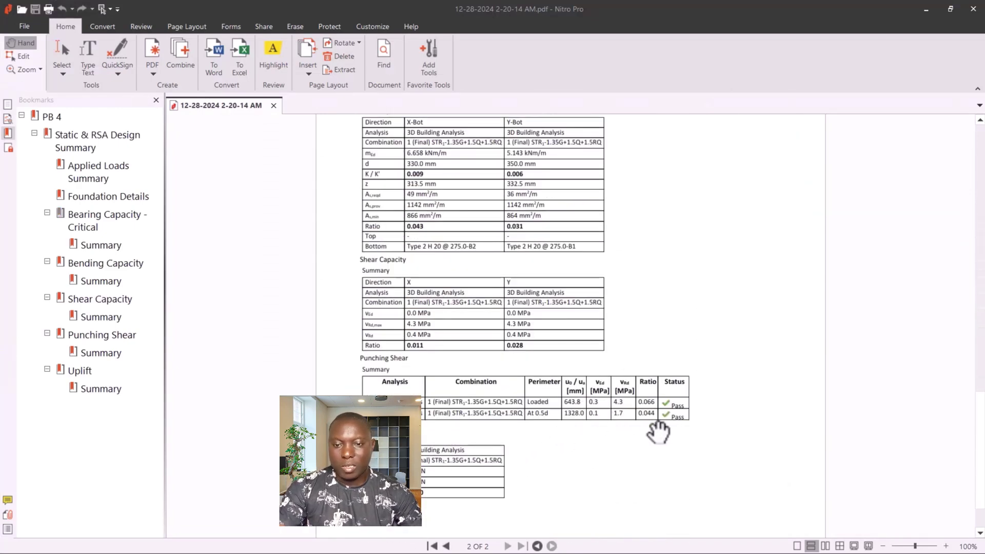
pyautogui.scroll(-1, 676, 430)
pyautogui.scroll(4, 559, 422)
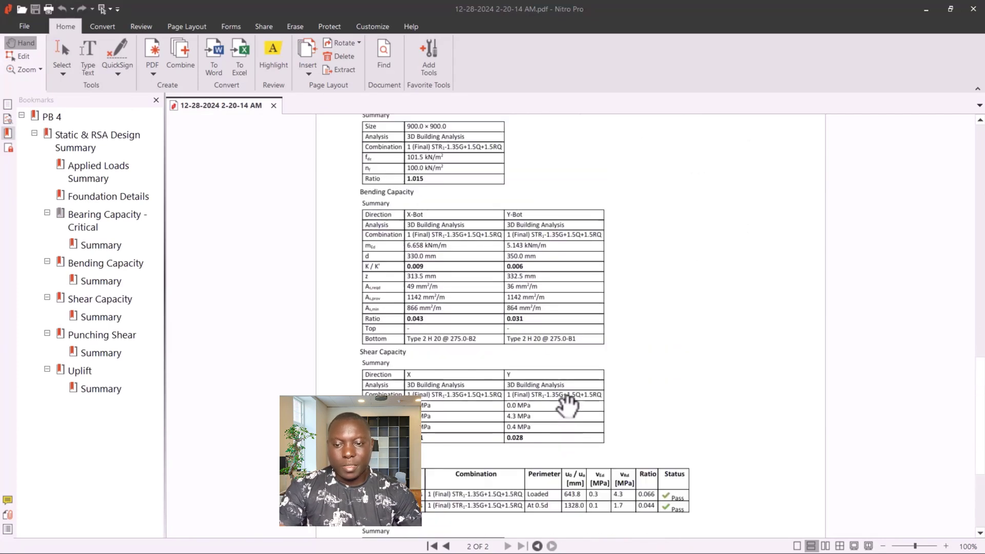
pyautogui.scroll(4, 500, 328)
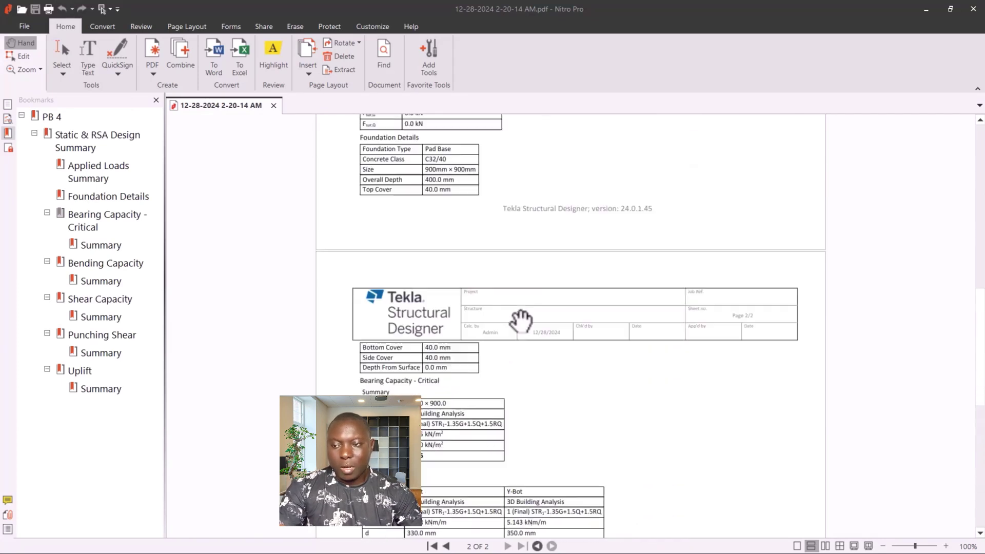
pyautogui.click(973, 8)
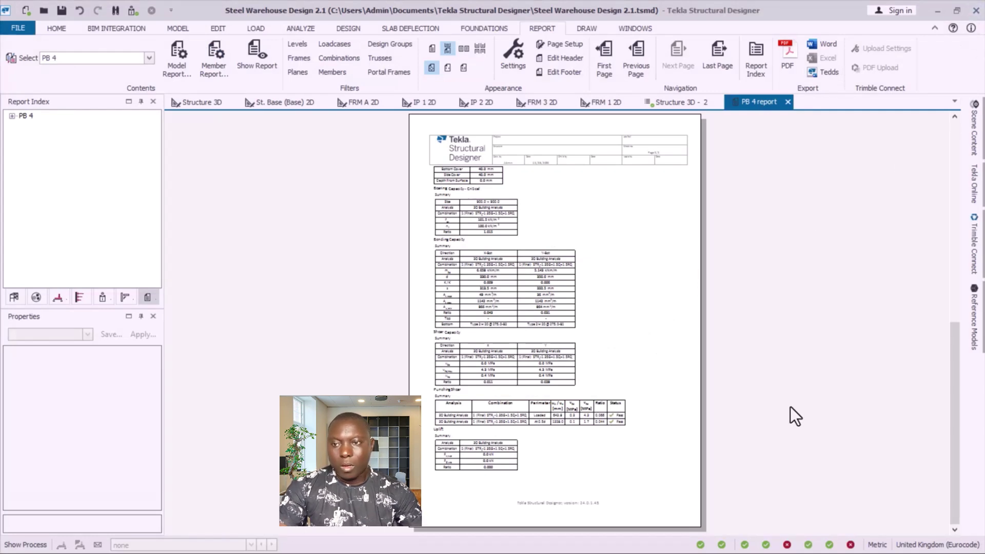
# Examine pad base PB 4 with its base plate and anchor bolts at grid D1 in the Structure 3D view.
pyautogui.click(203, 106)
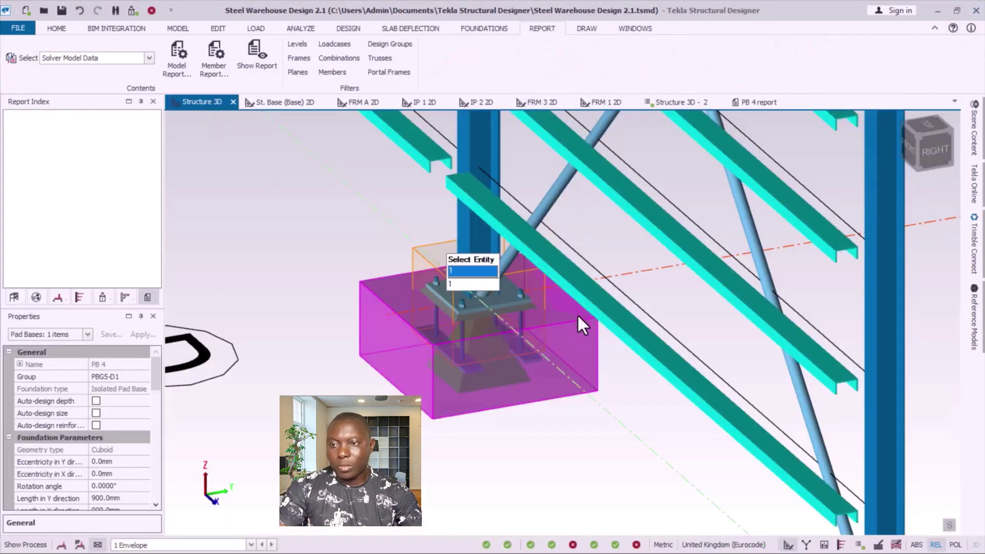
pyautogui.scroll(-6, 448, 422)
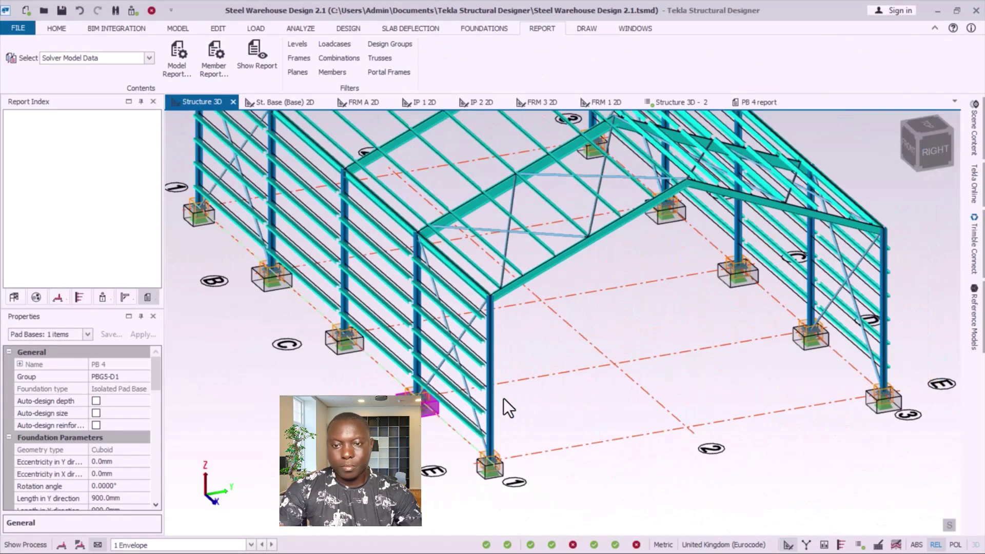
pyautogui.scroll(6, 436, 413)
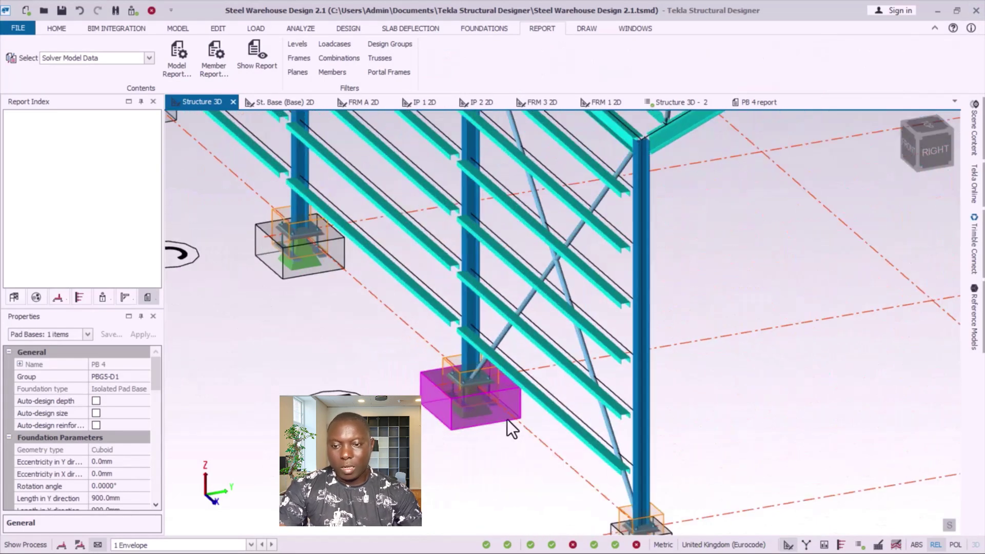
pyautogui.scroll(-3, 473, 387)
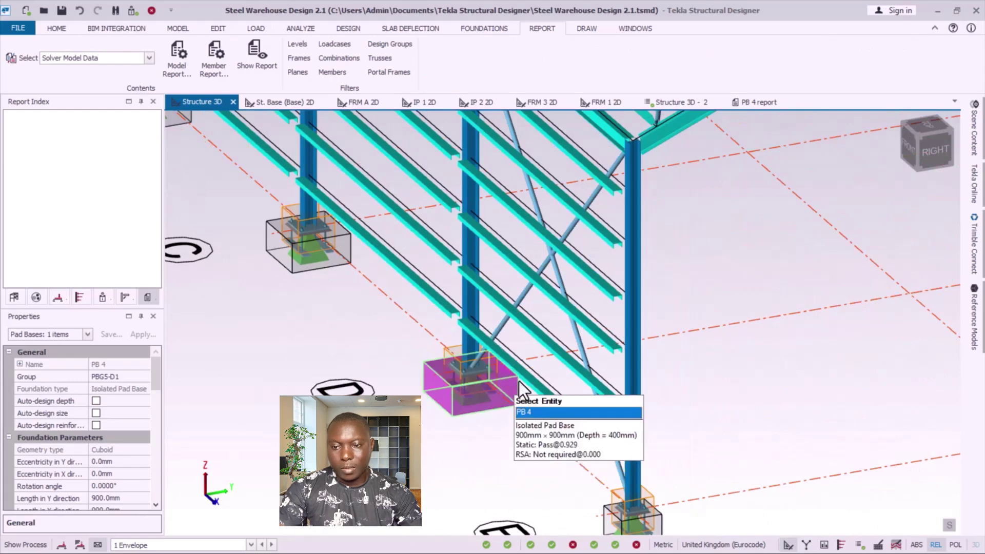
pyautogui.scroll(3, 462, 390)
pyautogui.scroll(5, 465, 383)
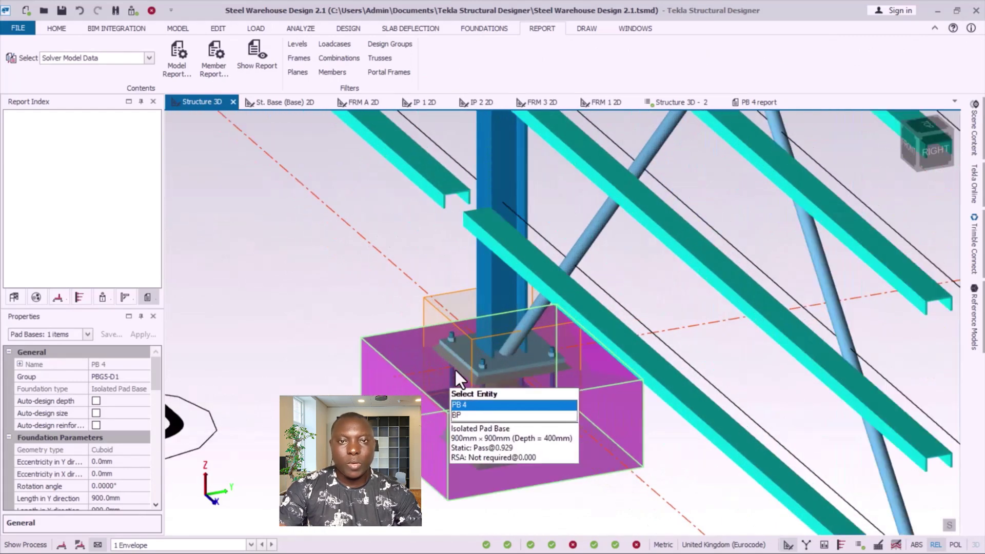
pyautogui.scroll(-2, 463, 406)
pyautogui.scroll(2, 447, 292)
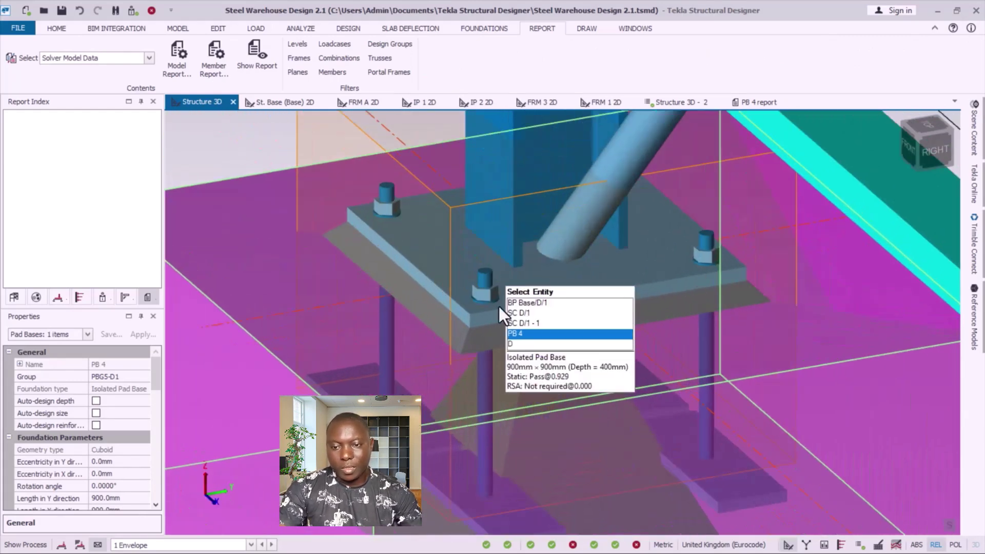
pyautogui.scroll(-3, 496, 349)
pyautogui.scroll(-6, 464, 367)
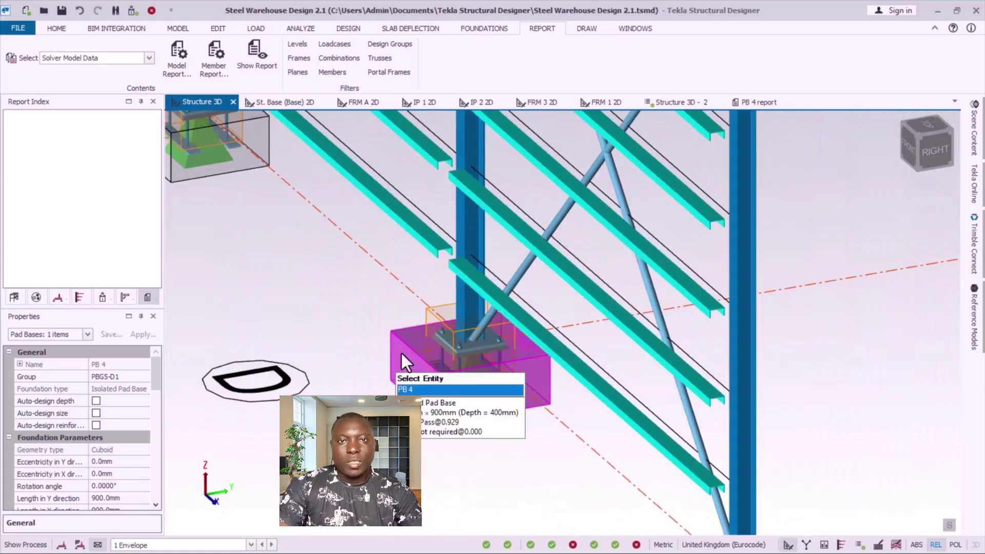
pyautogui.scroll(-5, 445, 408)
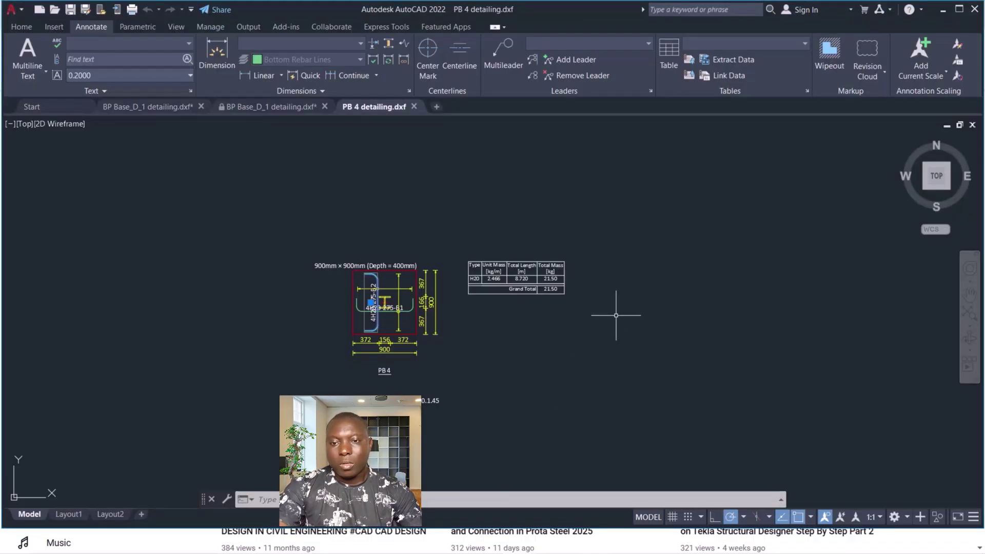
# Leave the PB 4 drawing in AutoCAD and return to the warehouse model in Tekla Structural Designer.
pyautogui.click(616, 315)
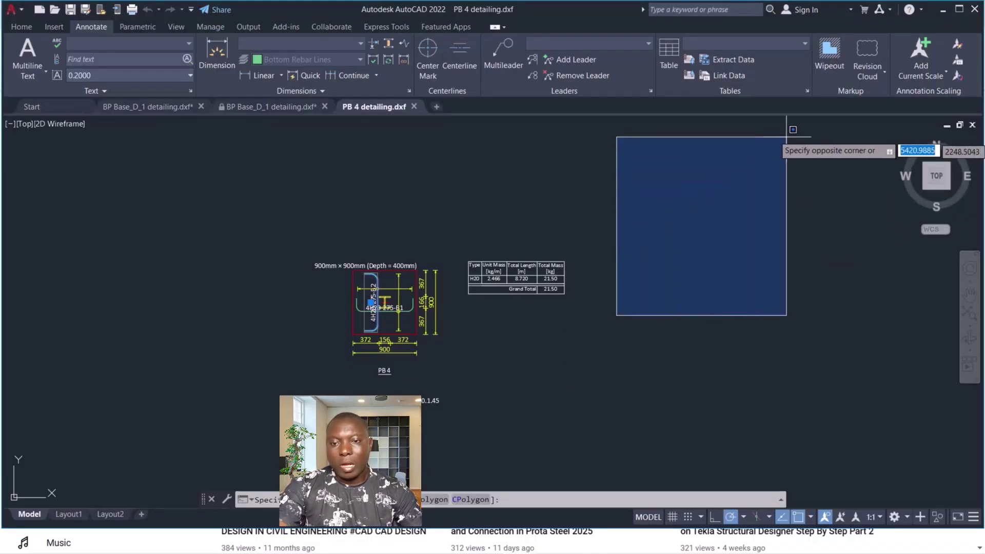
pyautogui.click(828, 117)
pyautogui.click(943, 15)
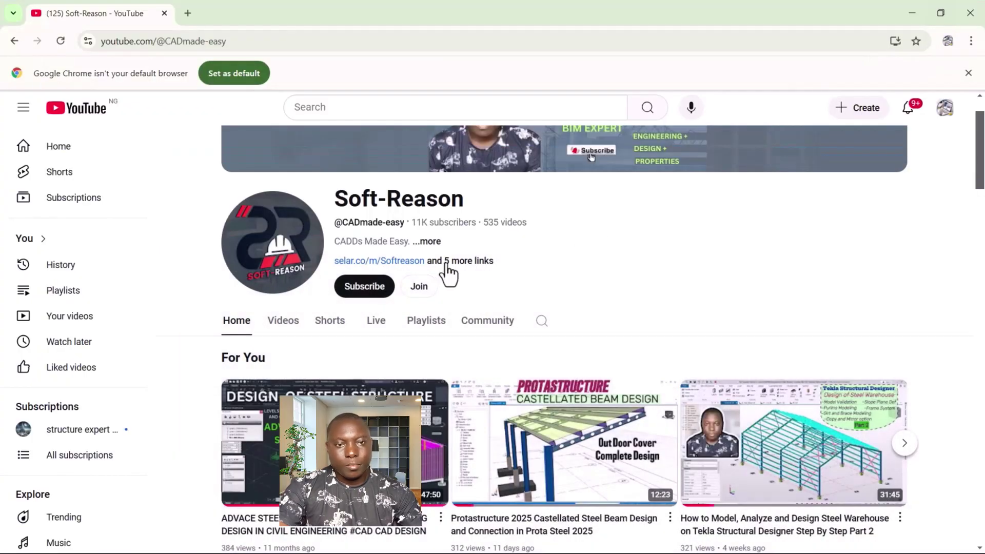
pyautogui.scroll(1, 359, 303)
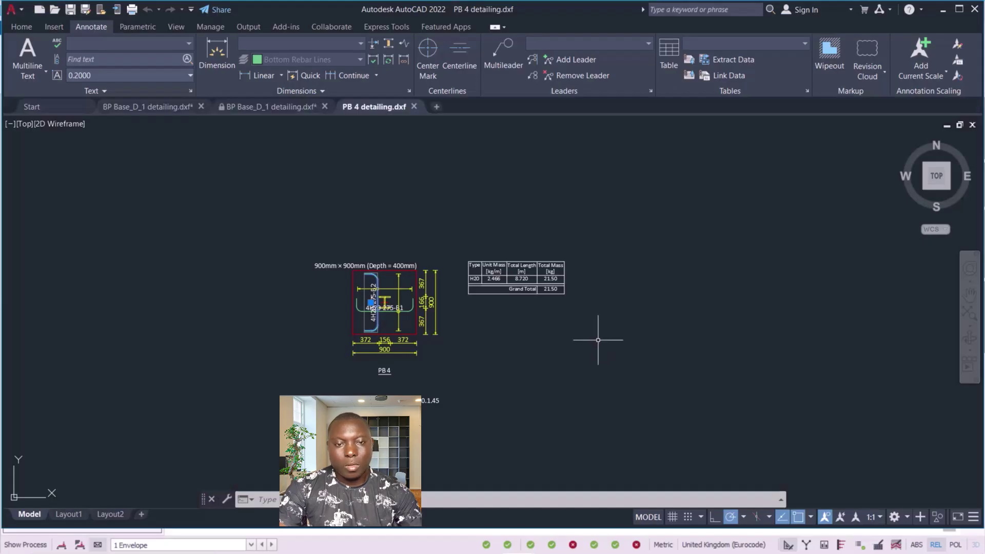
pyautogui.click(943, 10)
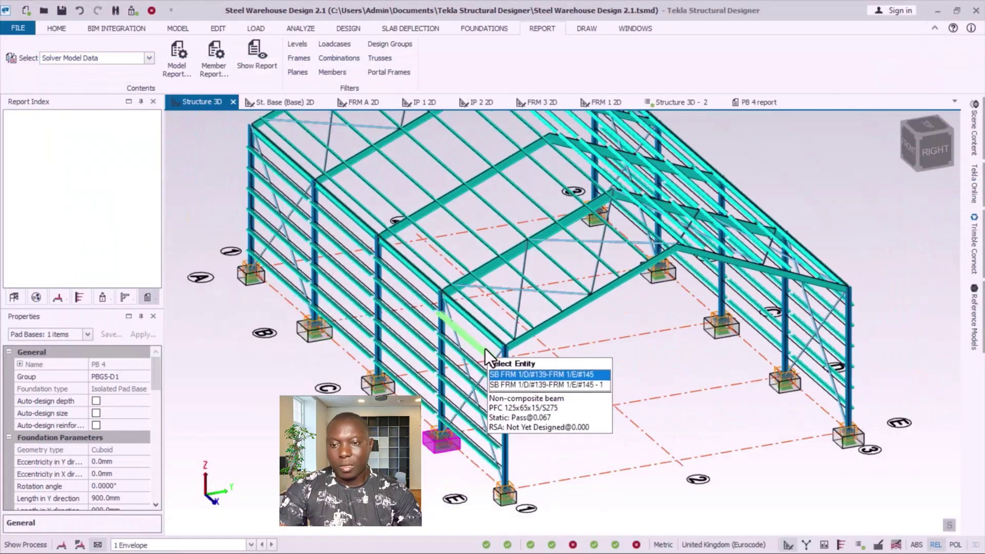
pyautogui.scroll(3, 468, 321)
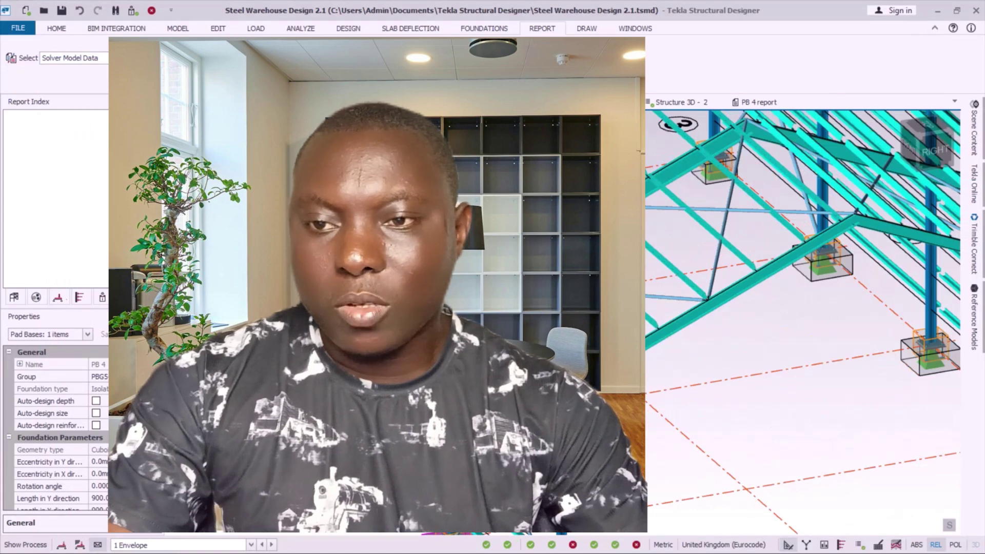
pyautogui.moveTo(677, 416); pyautogui.dragTo(654, 369, button='middle')
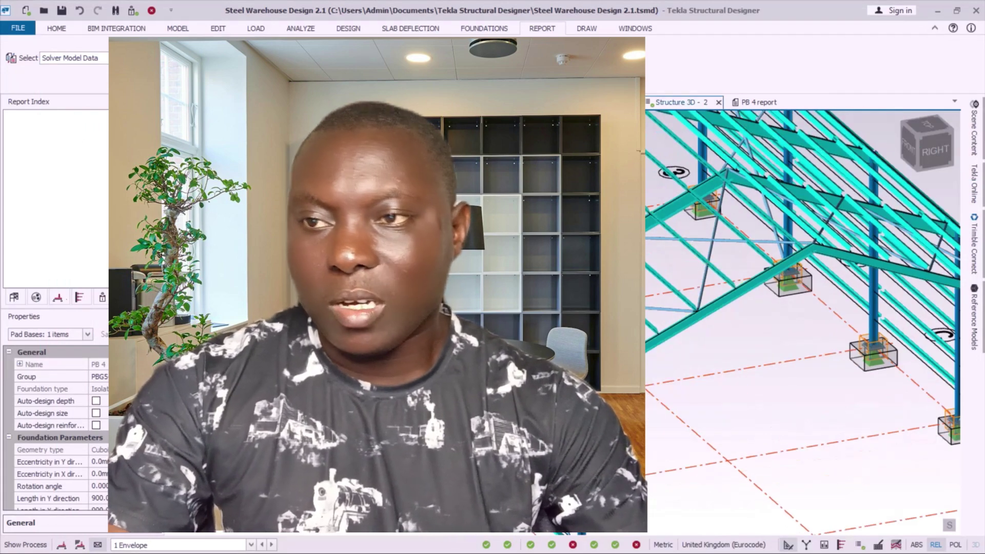
pyautogui.scroll(-2, 344, 367)
pyautogui.scroll(-2, 344, 367)
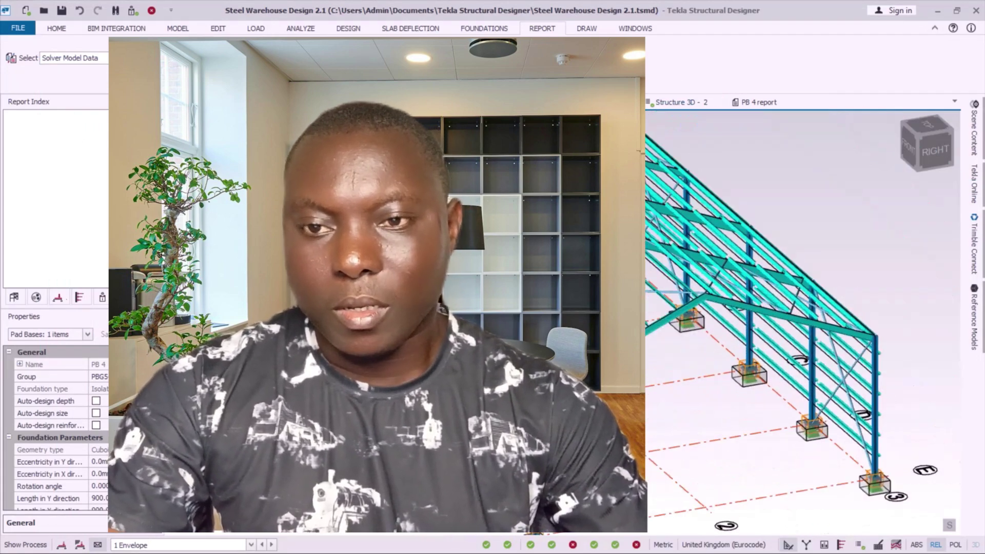